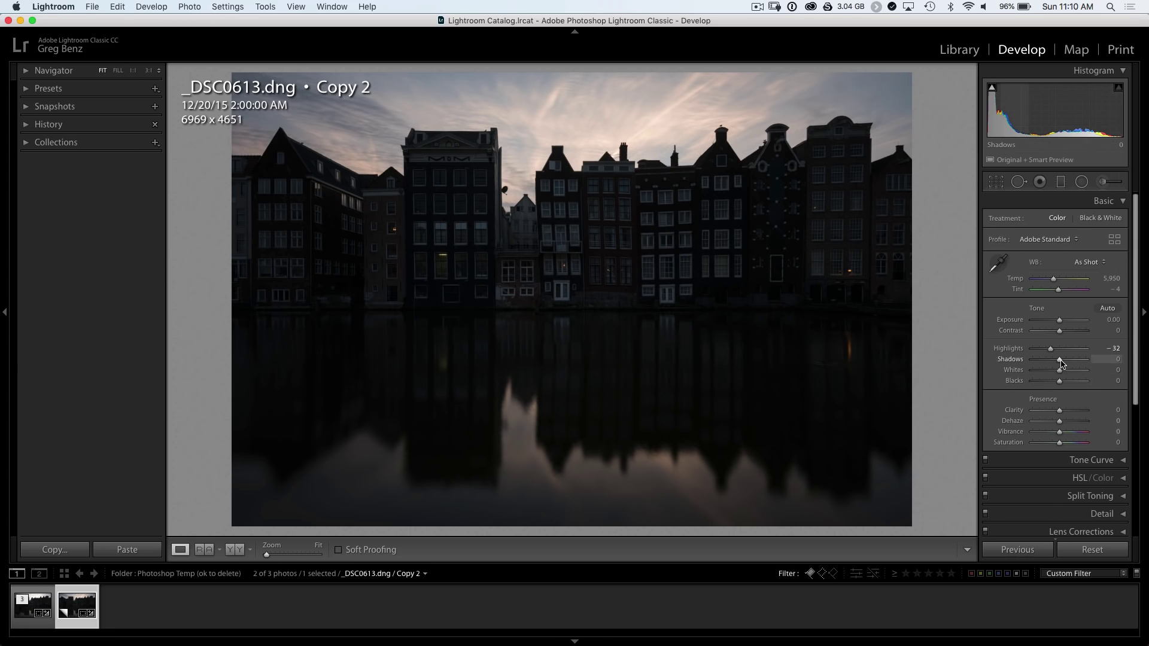
Raise Shadows to +100 and adjust the white balance to Temp 7,345 and Tint +15.
{"action": "left_click_drag", "start_coordinate": [1061, 363], "coordinate": [1089, 362]}
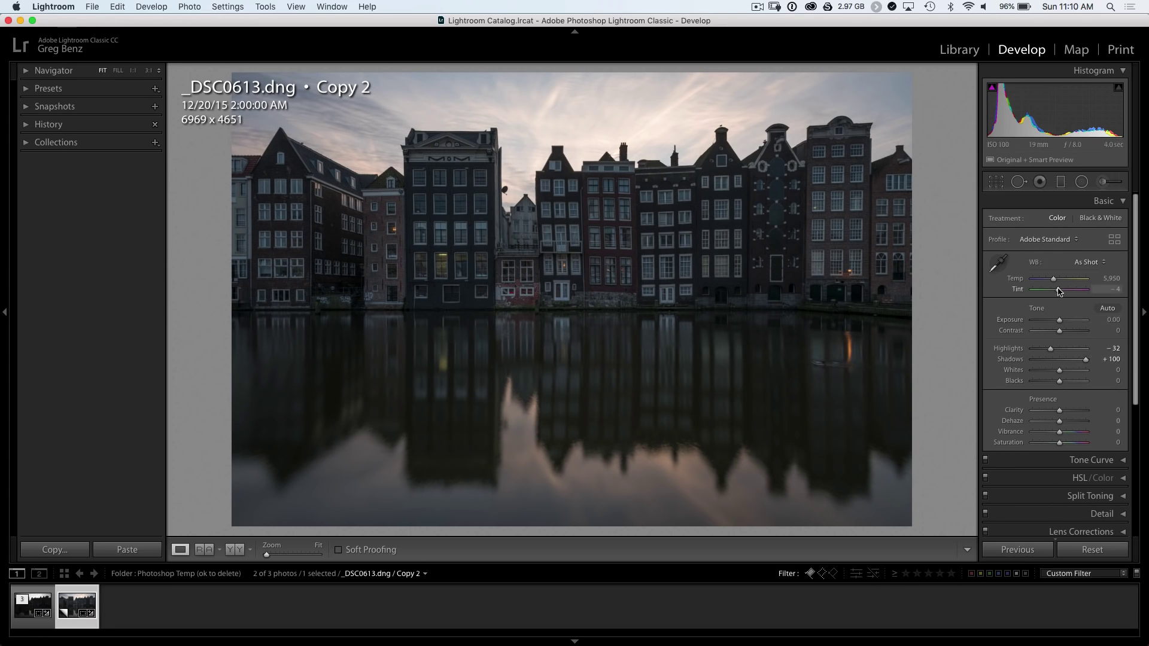
{"action": "left_click_drag", "start_coordinate": [1054, 282], "coordinate": [1061, 281]}
{"action": "left_click_drag", "start_coordinate": [1062, 292], "coordinate": [1063, 292]}
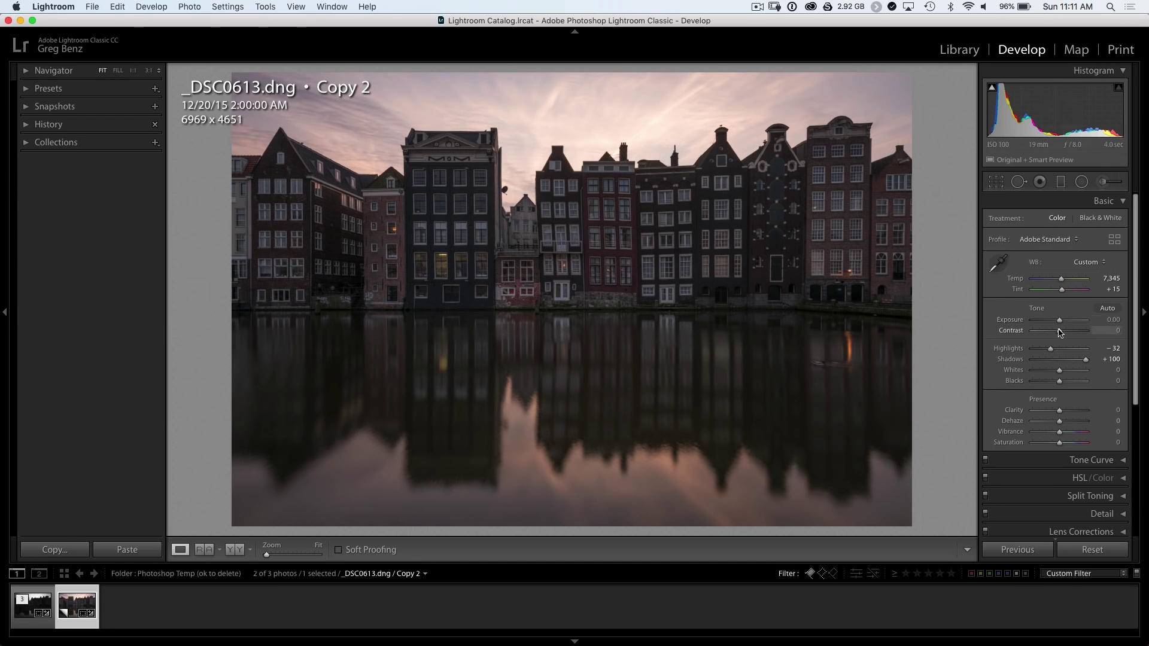
Try lowering Highlights to -50 and undo that change.
{"action": "left_click_drag", "start_coordinate": [1052, 352], "coordinate": [1046, 354]}
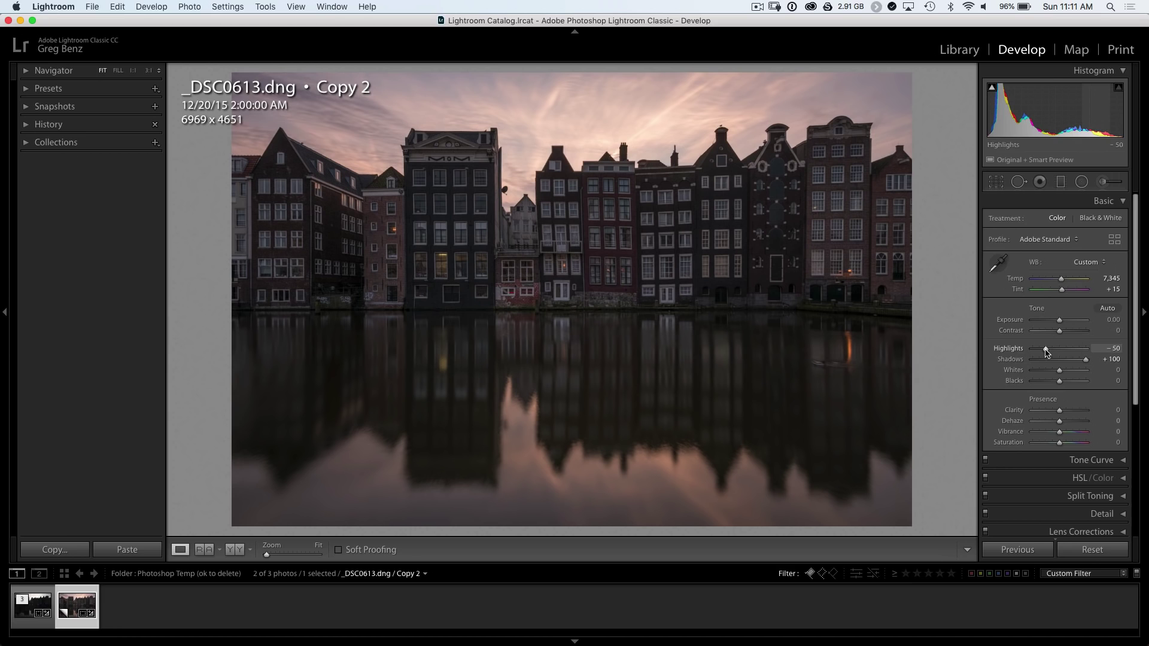
{"action": "key", "text": "super+z"}
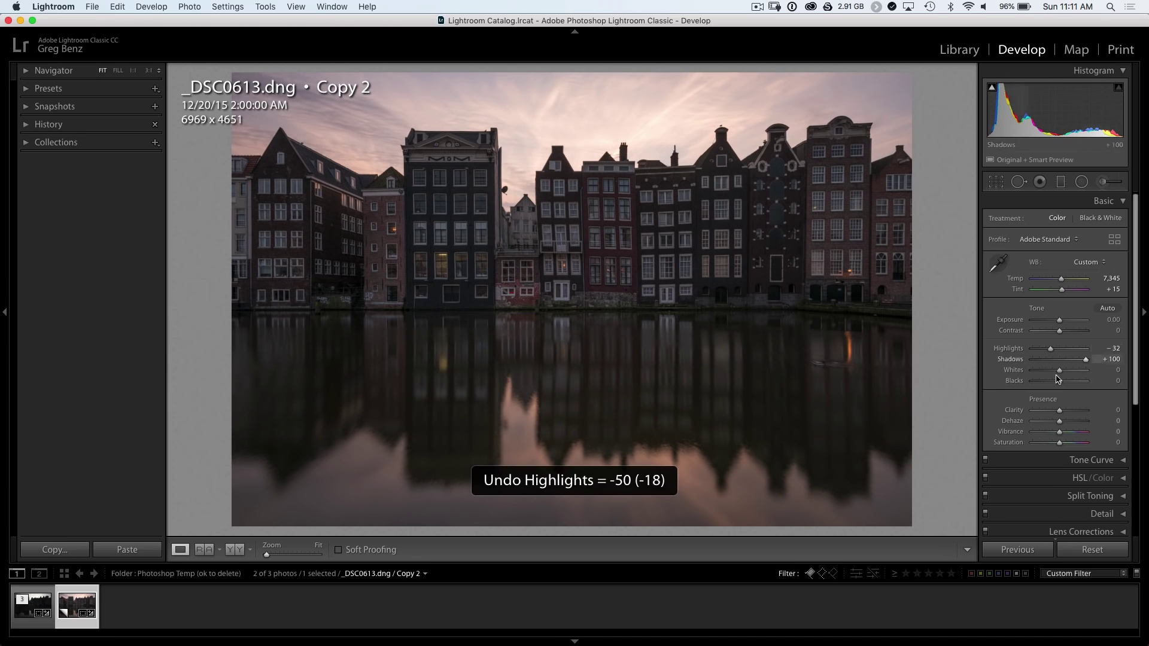
In the camera calibration, set Red Primary Saturation to +64 and Blue Primary Saturation to +66, and compare with the calibration switched off.
{"action": "scroll", "coordinate": [1060, 388], "scroll_direction": "down", "scroll_amount": 5}
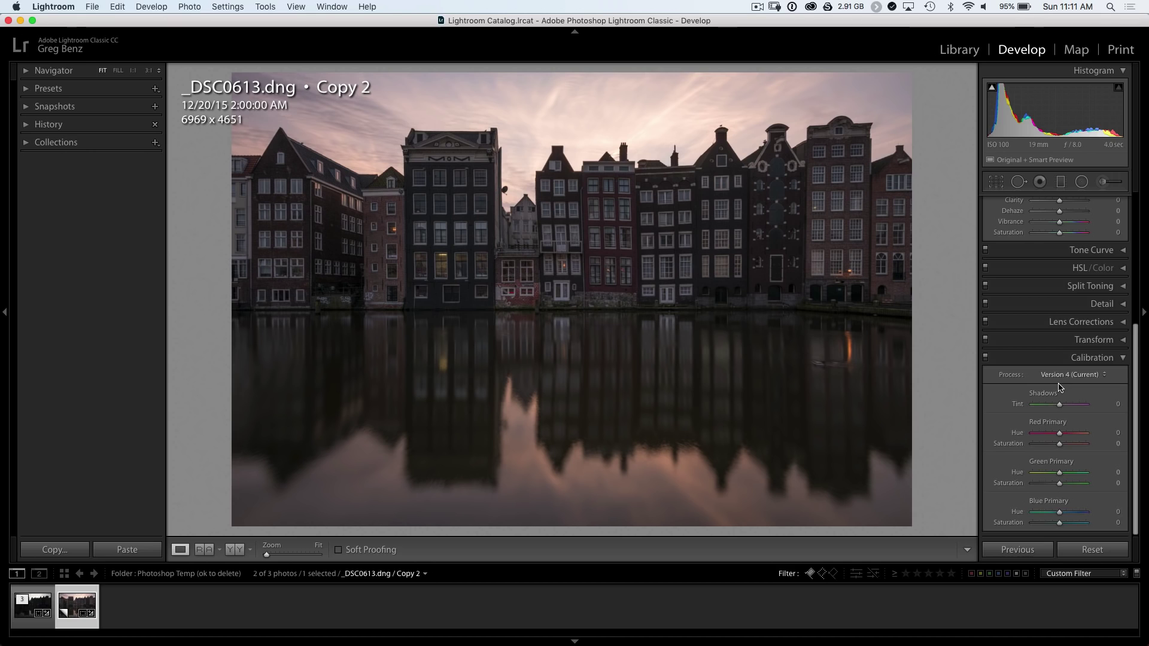
{"action": "left_click", "coordinate": [1076, 445]}
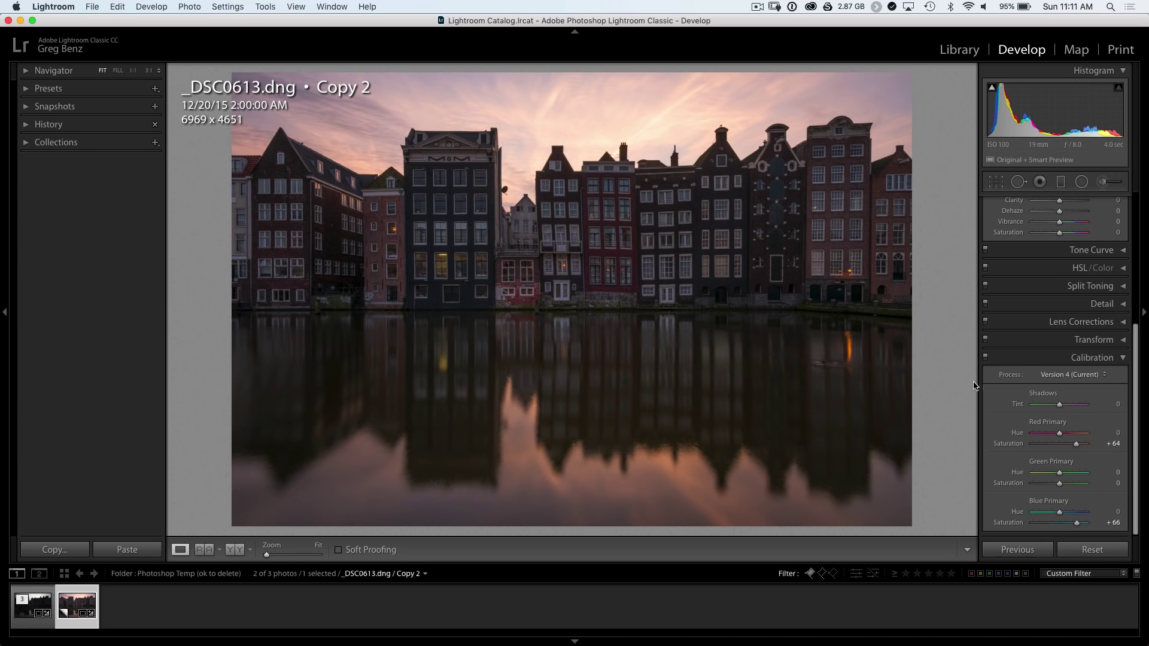
{"action": "left_click", "coordinate": [987, 360]}
{"action": "left_click", "coordinate": [986, 360]}
Try Vibrance at +54 and undo it, and raise the overall Exposure to +0.65.
{"action": "scroll", "coordinate": [1039, 345], "scroll_direction": "up", "scroll_amount": 10}
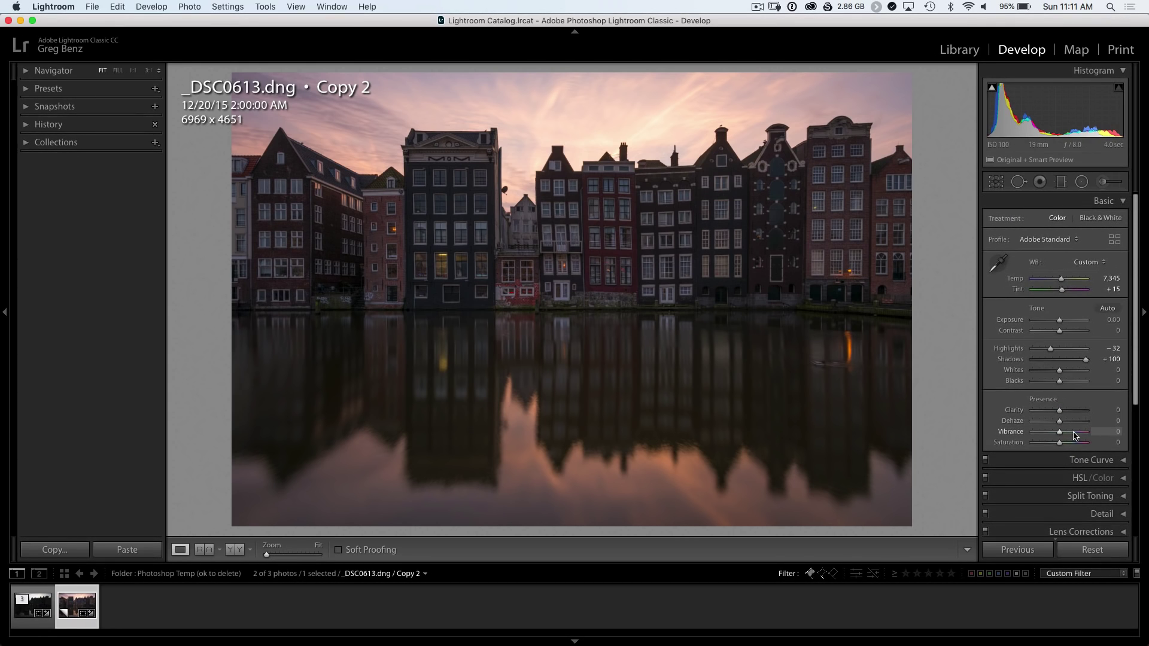
{"action": "left_click", "coordinate": [1074, 432]}
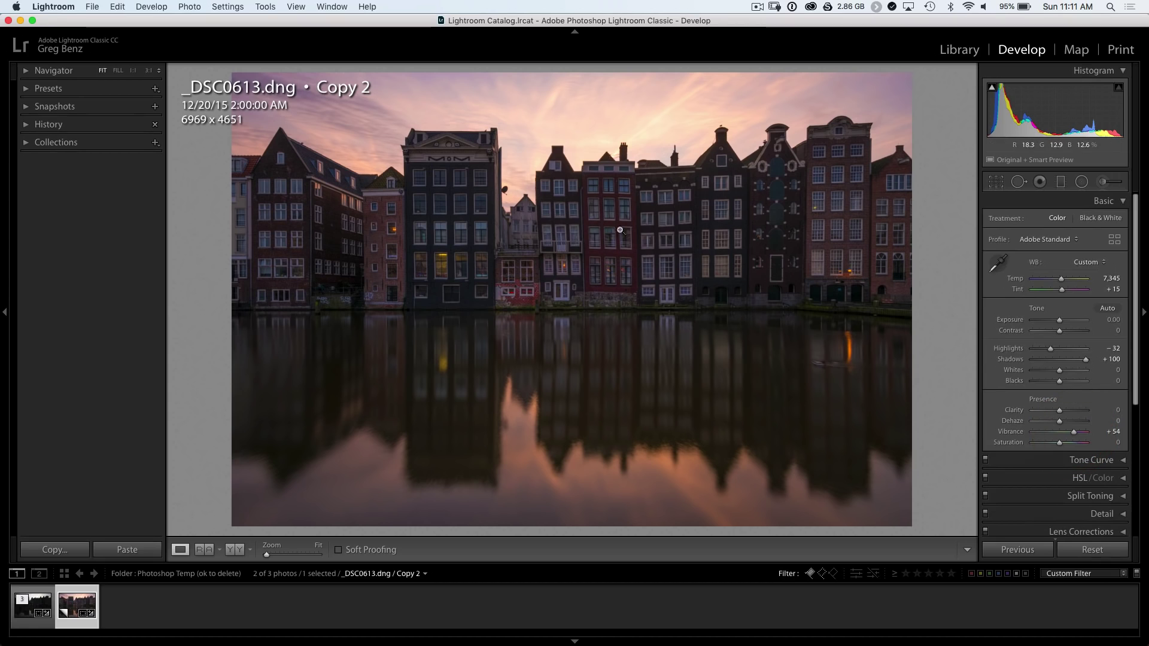
{"action": "key", "text": "super+z"}
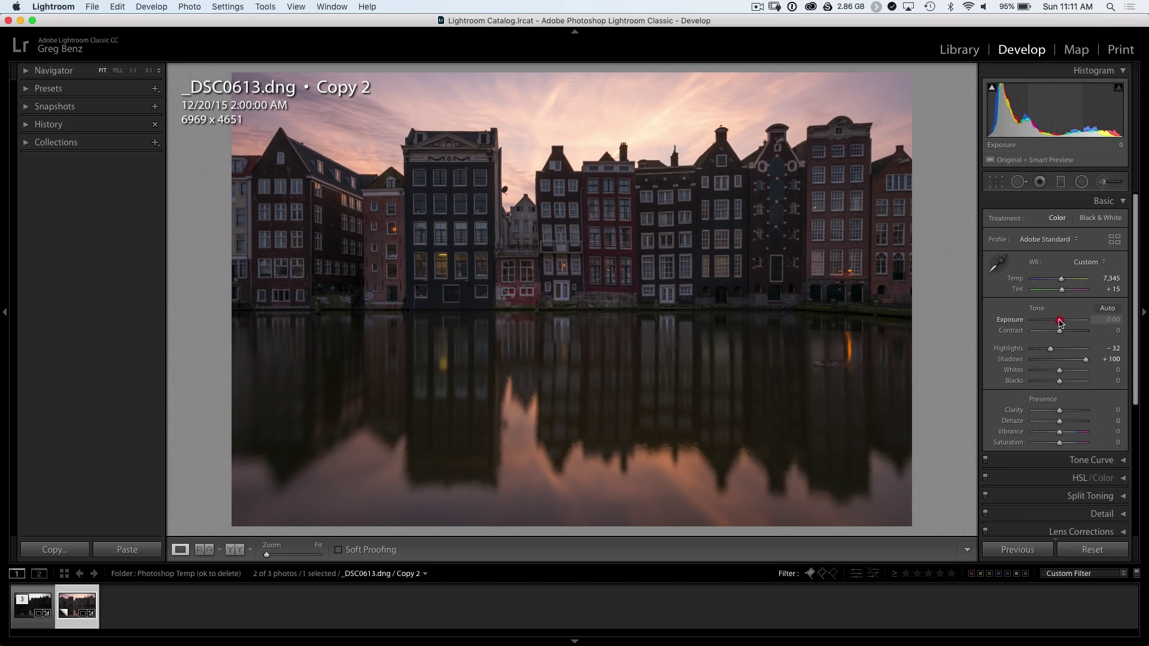
{"action": "left_click_drag", "start_coordinate": [1060, 322], "coordinate": [1063, 323]}
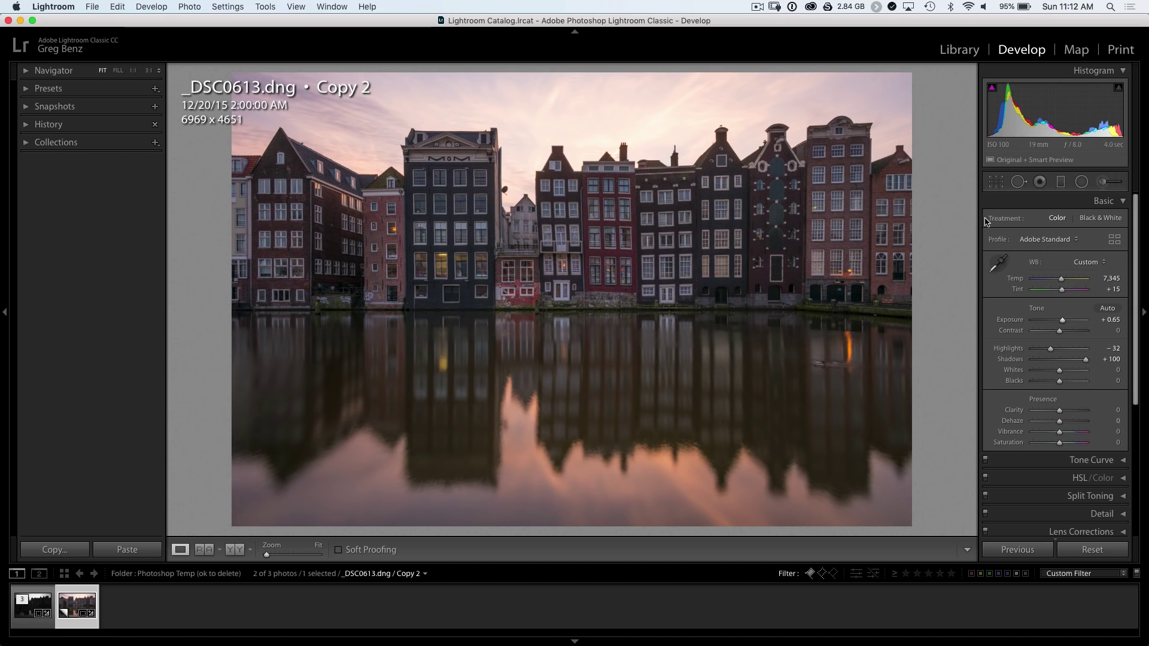
Draw a wide radial filter ellipse and enlarge and reposition it so that it covers the row of houses and most of the sky.
{"action": "left_click", "coordinate": [1081, 181]}
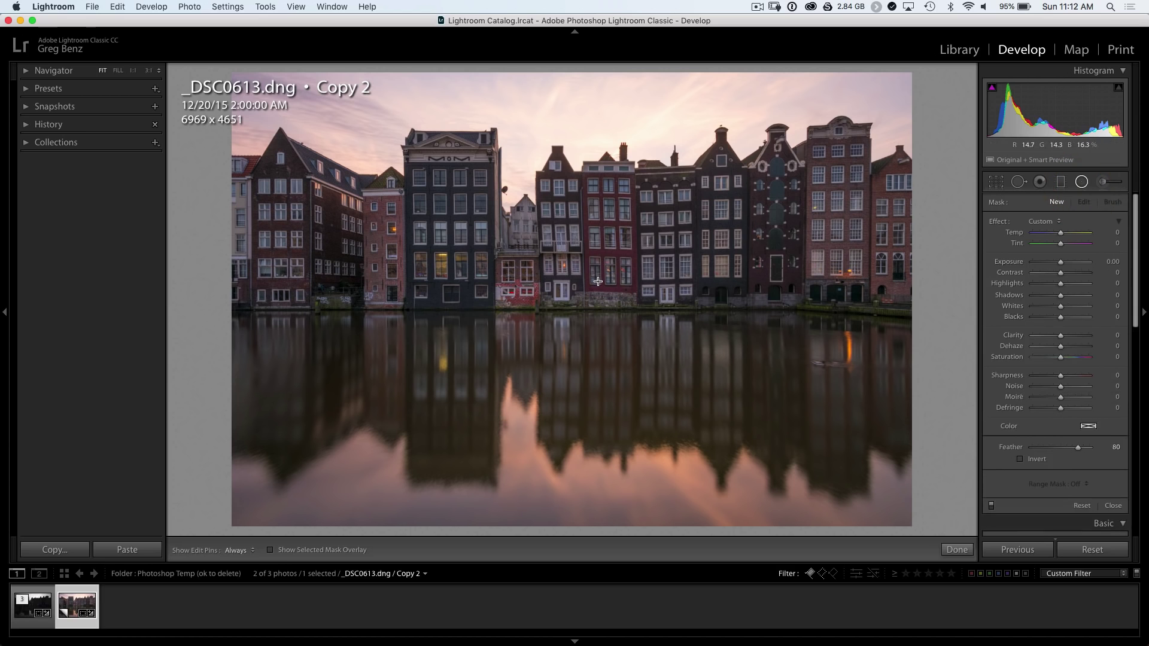
{"action": "left_click_drag", "start_coordinate": [643, 277], "coordinate": [917, 161]}
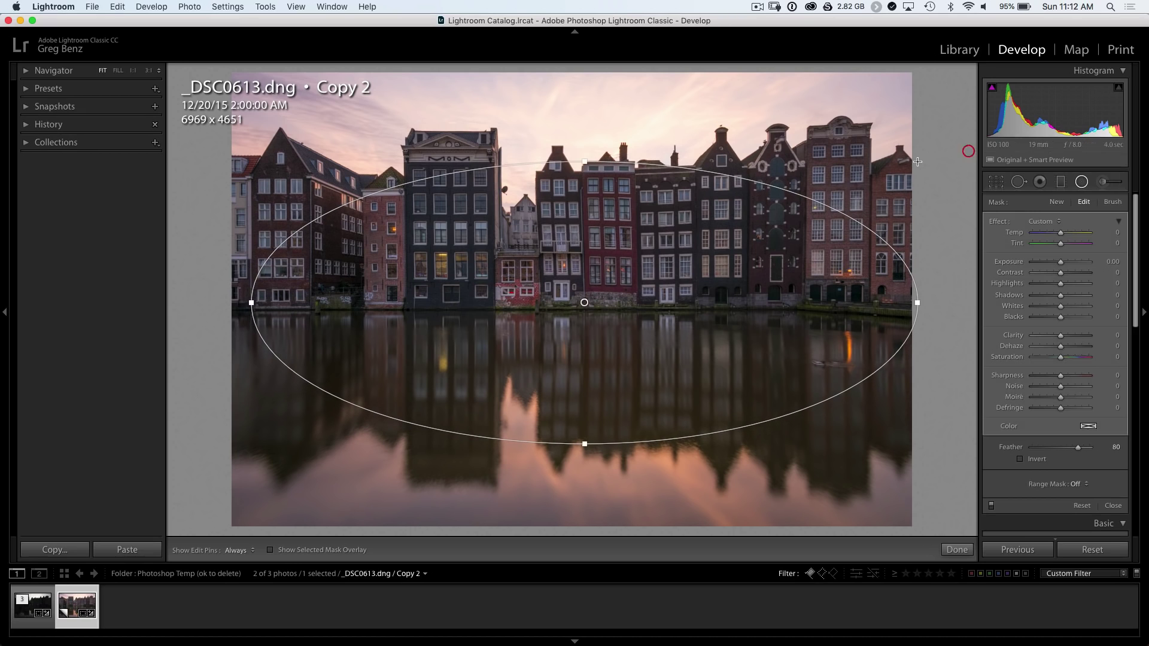
{"action": "left_click_drag", "start_coordinate": [586, 303], "coordinate": [576, 256]}
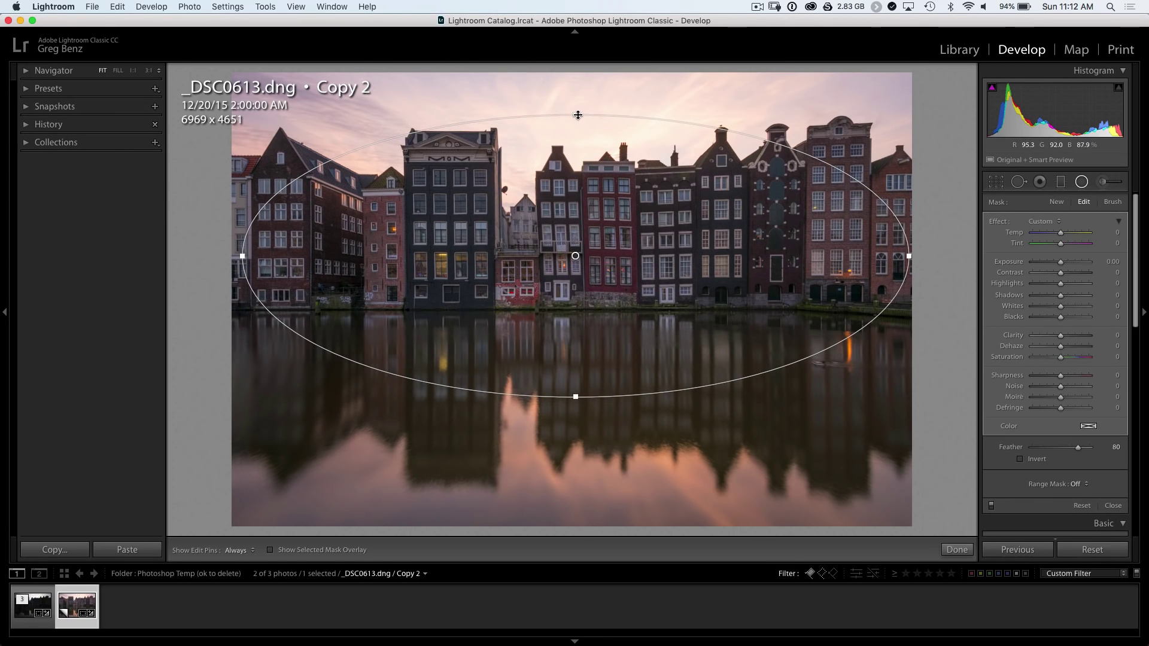
{"action": "mouse_move", "coordinate": [577, 114]}
{"action": "left_mouse_down"}
{"action": "mouse_move", "coordinate": [581, 78]}
{"action": "mouse_move", "coordinate": [577, 93]}
{"action": "left_mouse_up"}
{"action": "left_click_drag", "start_coordinate": [574, 254], "coordinate": [575, 235]}
{"action": "left_click_drag", "start_coordinate": [244, 238], "coordinate": [200, 239]}
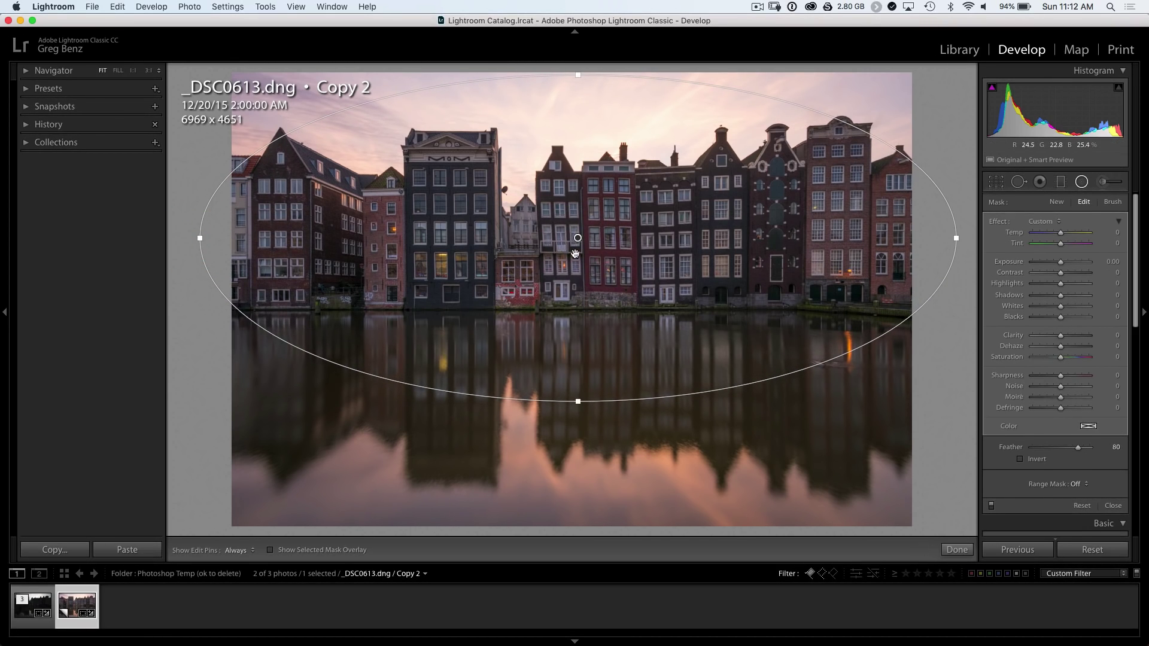
{"action": "left_click_drag", "start_coordinate": [578, 239], "coordinate": [563, 236]}
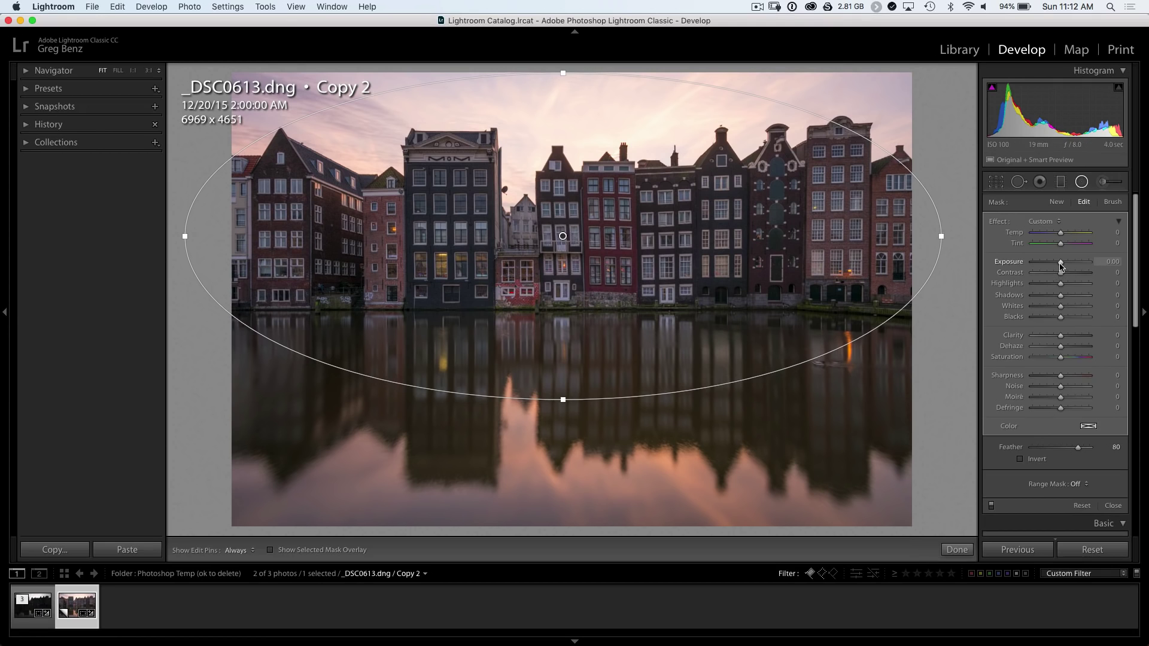
Set the radial filter's Exposure to -0.69 and Highlights to -18, and finish editing the filter.
{"action": "left_click_drag", "start_coordinate": [1061, 266], "coordinate": [1056, 267]}
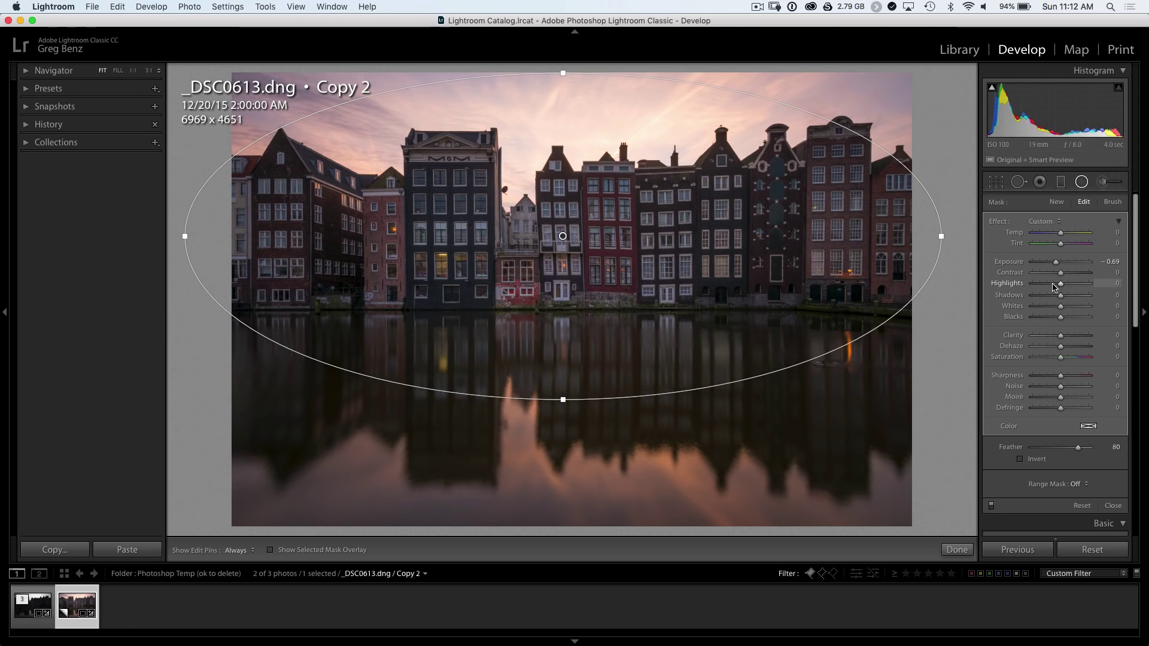
{"action": "left_click_drag", "start_coordinate": [1057, 286], "coordinate": [1055, 288]}
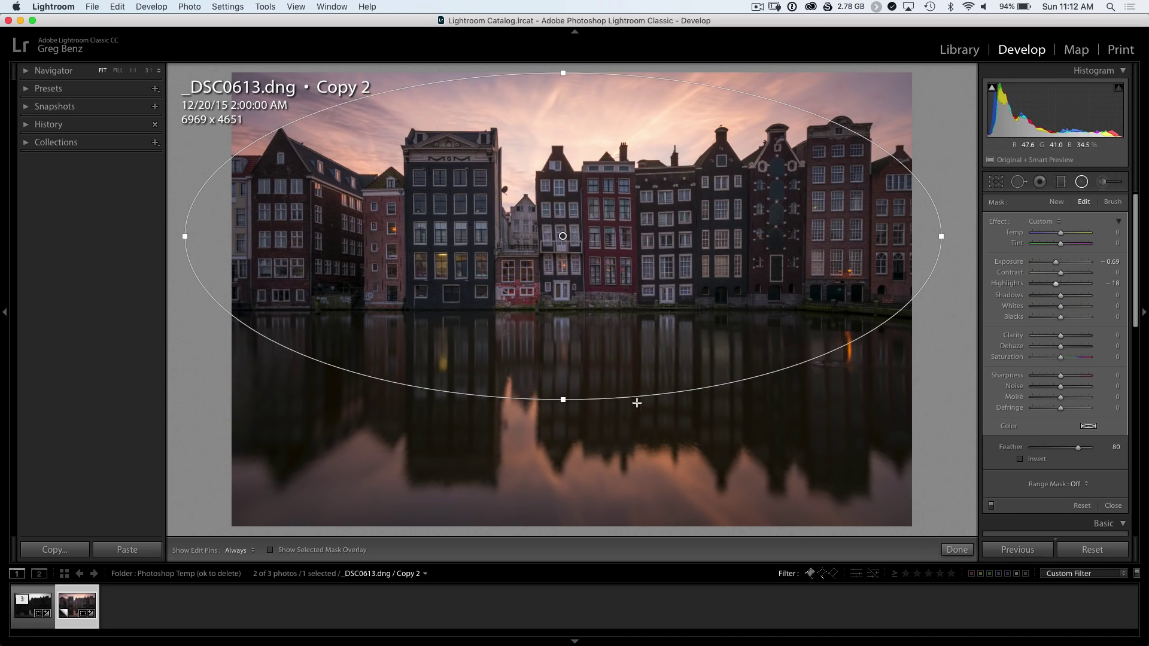
{"action": "left_click", "coordinate": [1113, 506]}
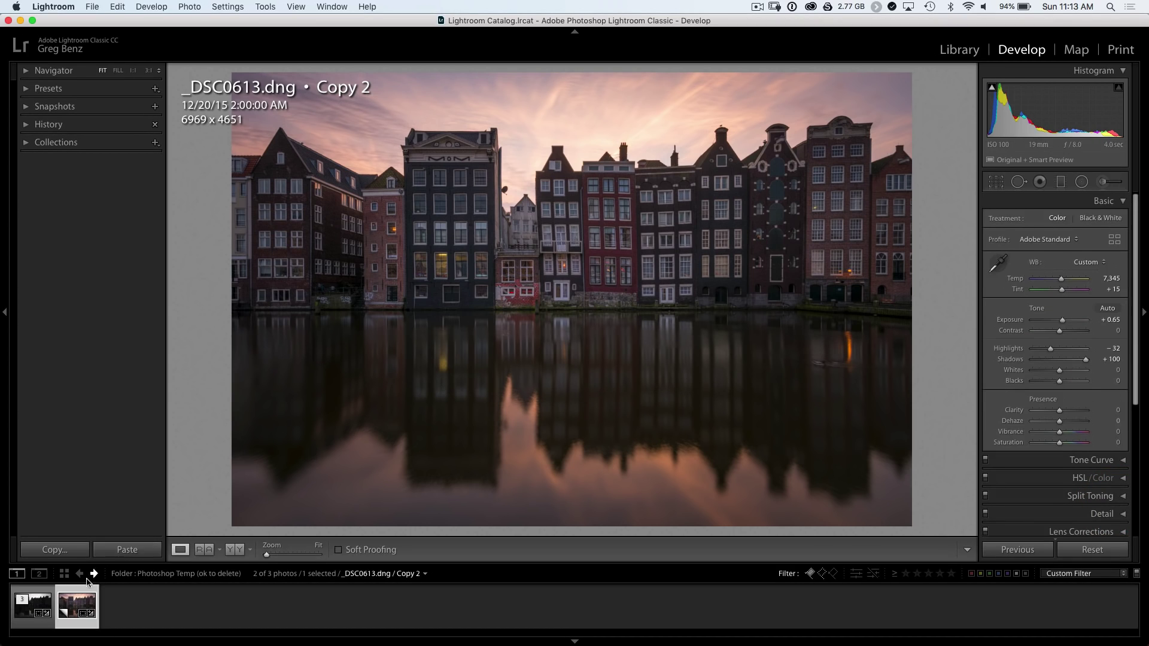
Select both the unedited photo and the edited copy and open them together as layers in Photoshop.
{"action": "left_click", "coordinate": [23, 614], "text": "super"}
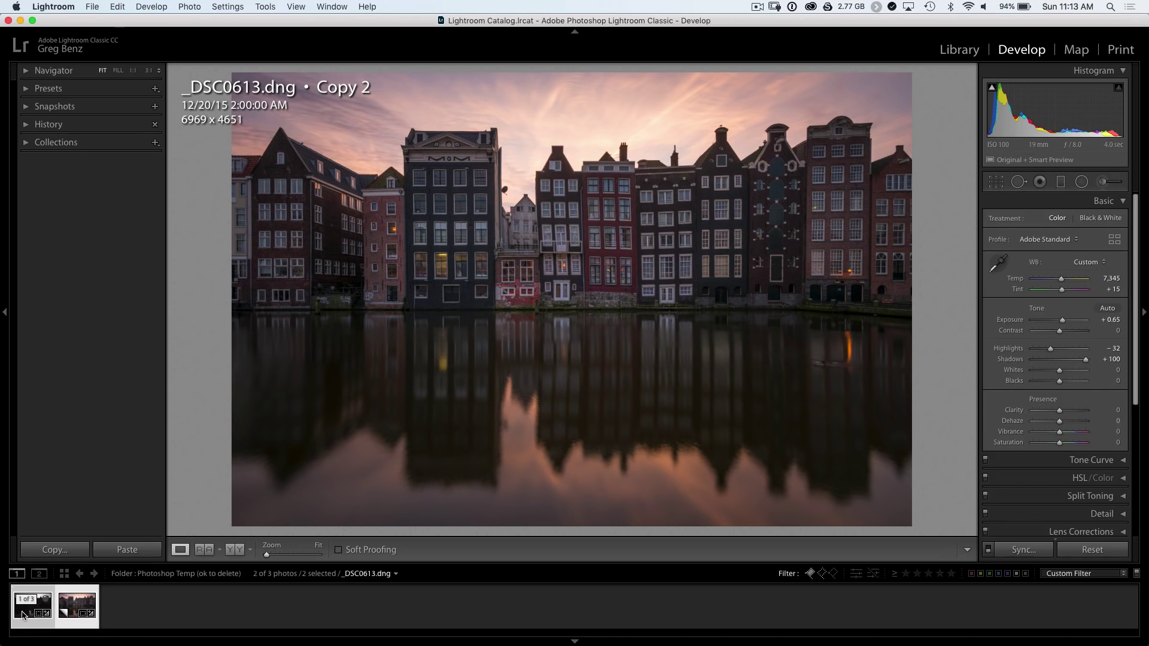
{"action": "right_click", "coordinate": [22, 615]}
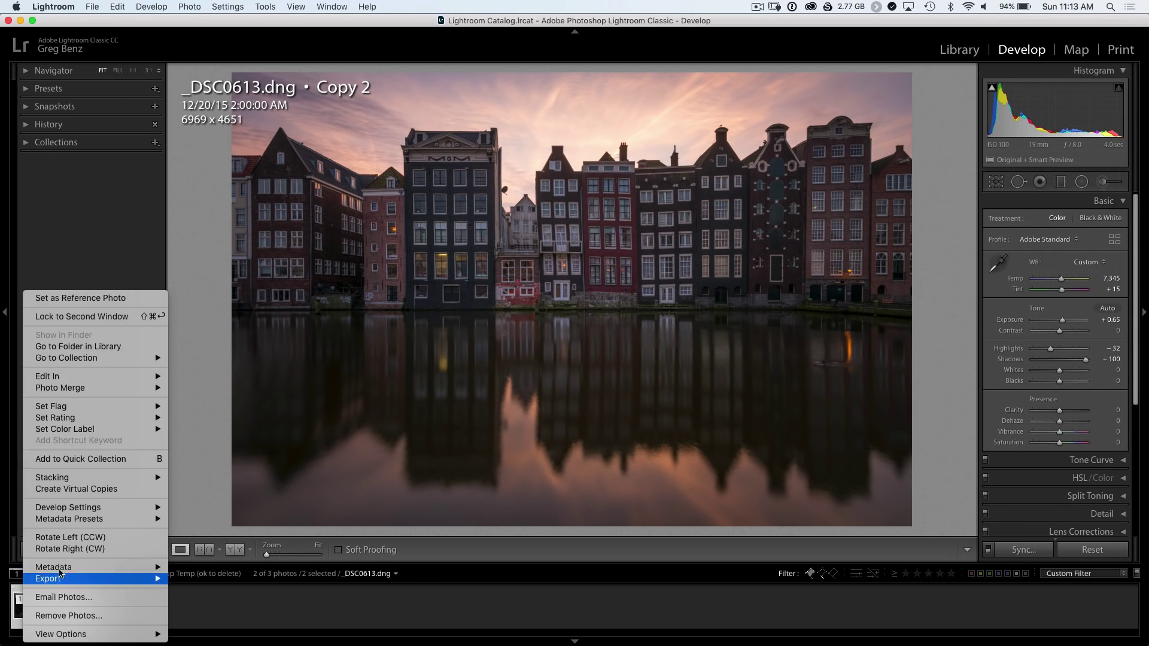
{"action": "mouse_move", "coordinate": [90, 377]}
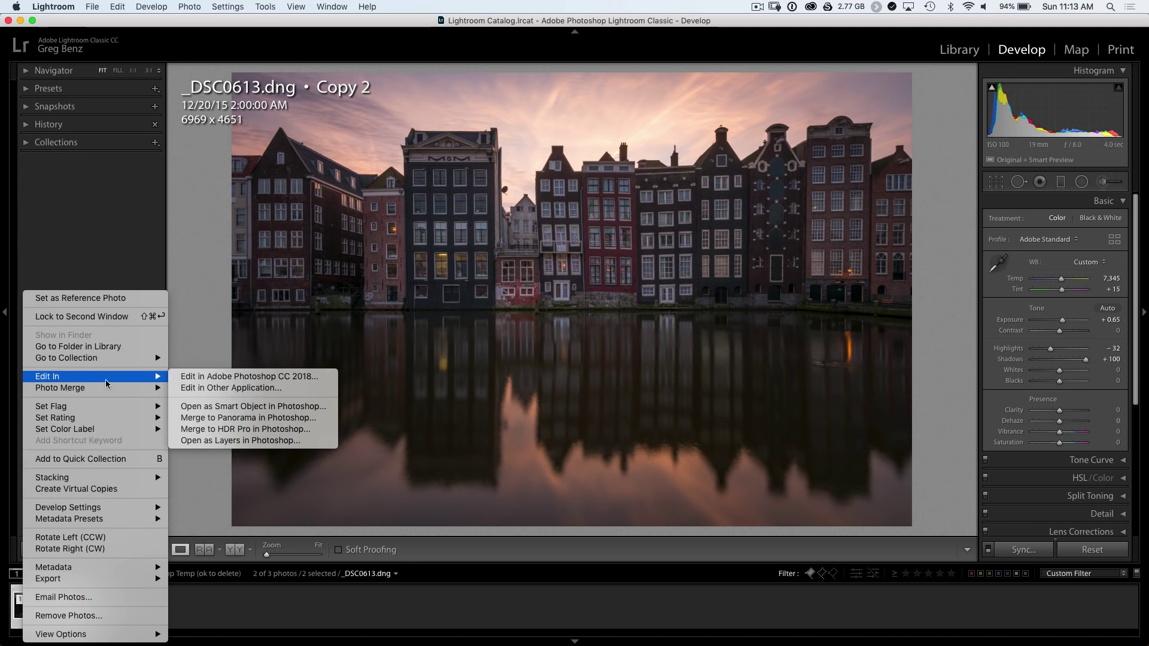
{"action": "left_click", "coordinate": [245, 441]}
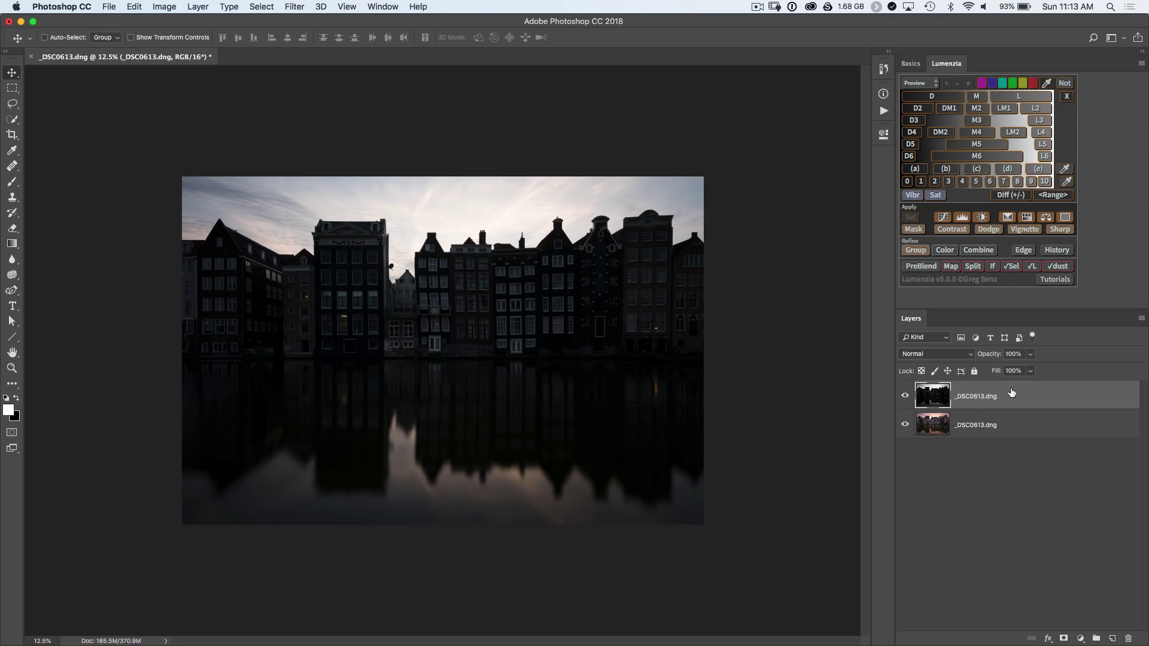
Move the dark unedited layer below the edited one, rename it "original" and hide it.
{"action": "left_click_drag", "start_coordinate": [1004, 393], "coordinate": [989, 440]}
{"action": "double_click", "coordinate": [981, 425]}
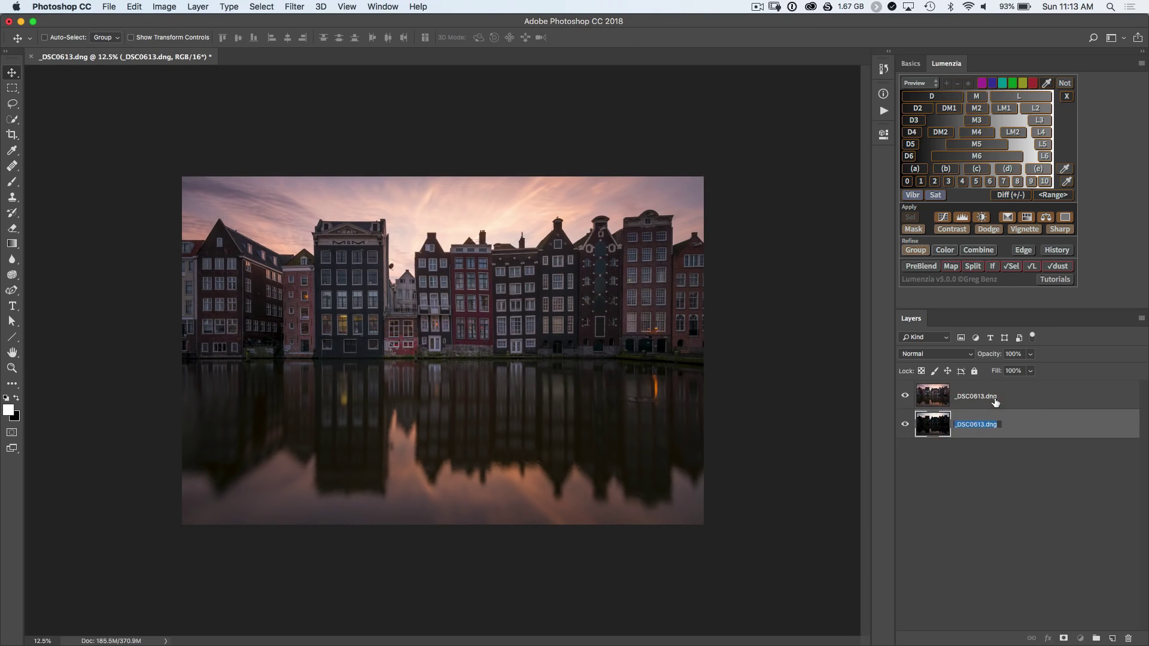
{"action": "type", "text": "original"}
{"action": "key", "text": "Return"}
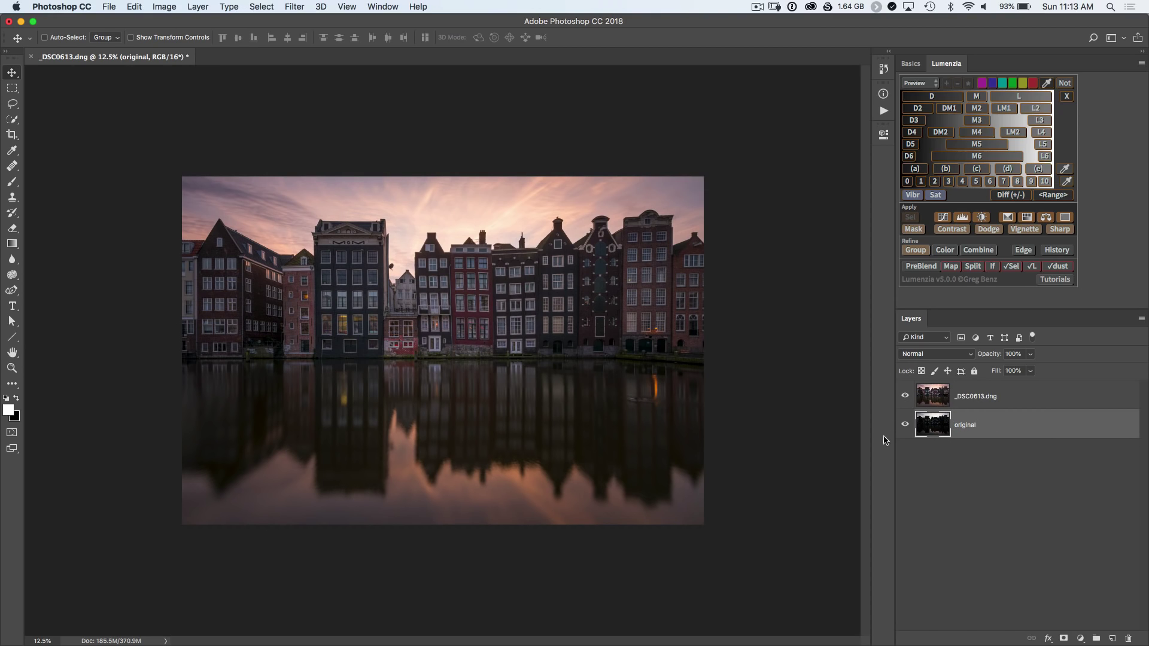
{"action": "left_click", "coordinate": [905, 424]}
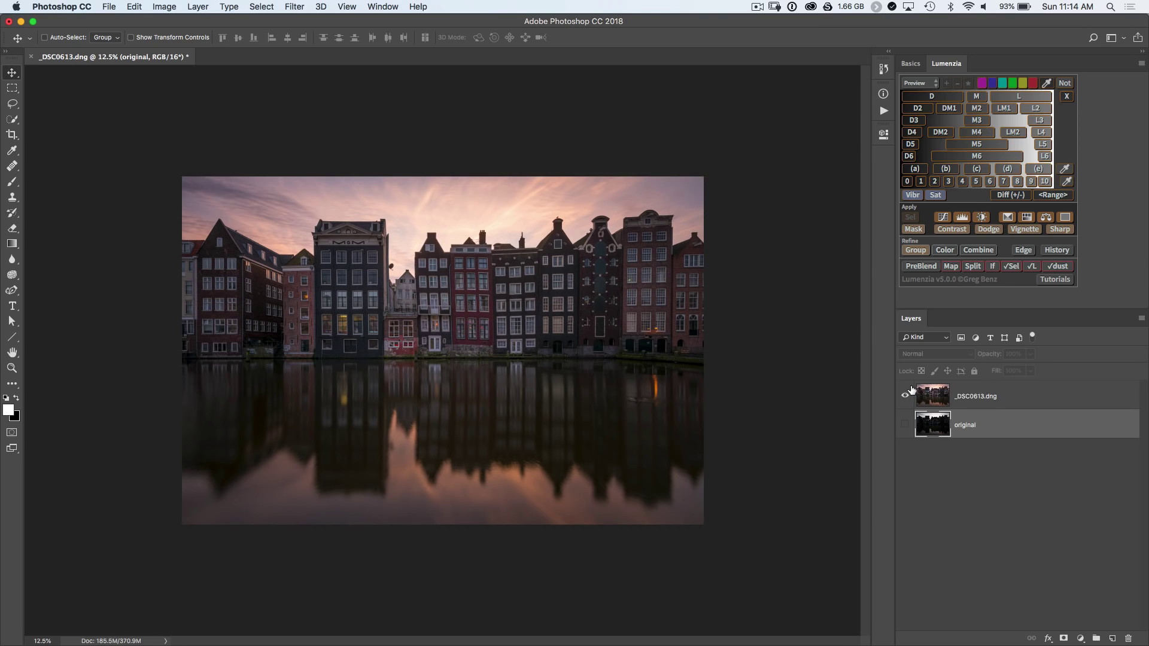
Add a new empty layer named "clone" above the edited photo layer for retouching the water near the orange reflection.
{"action": "key", "text": "z"}
{"action": "left_click_drag", "start_coordinate": [641, 392], "coordinate": [454, 359]}
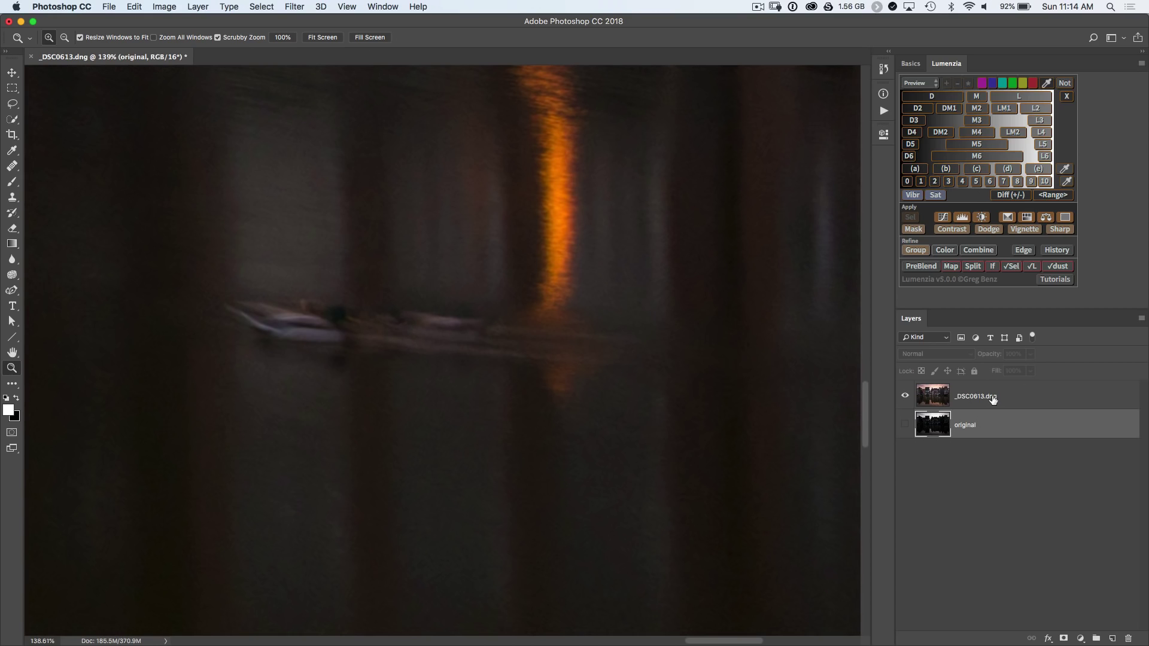
{"action": "left_click", "coordinate": [1026, 394]}
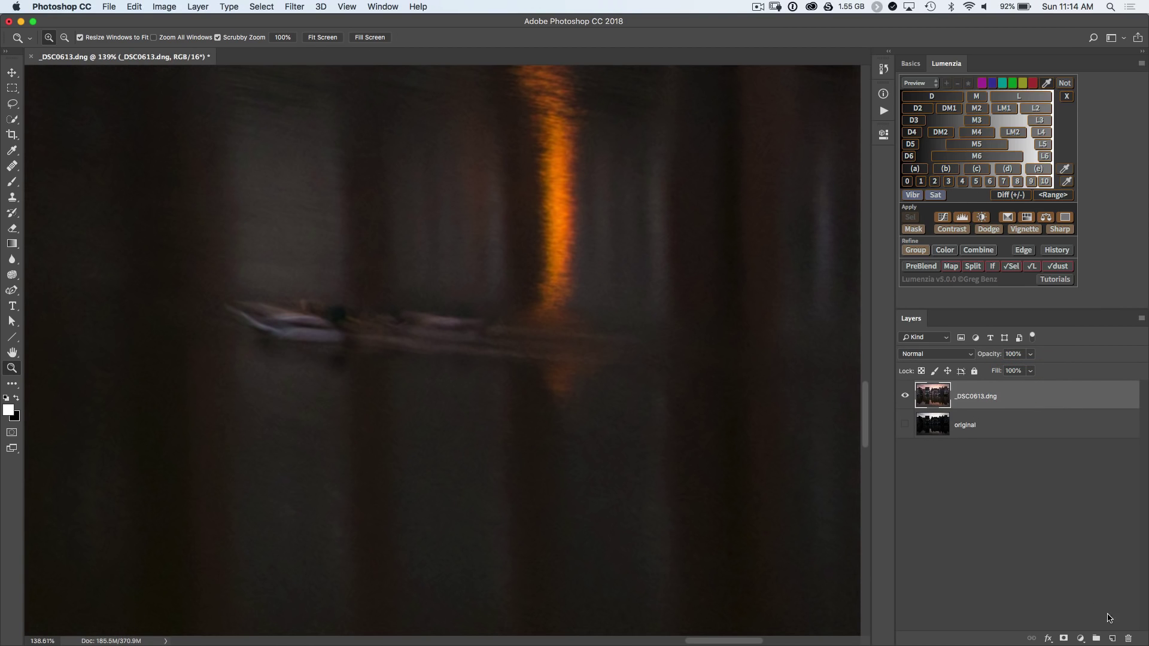
{"action": "left_click", "coordinate": [1111, 637]}
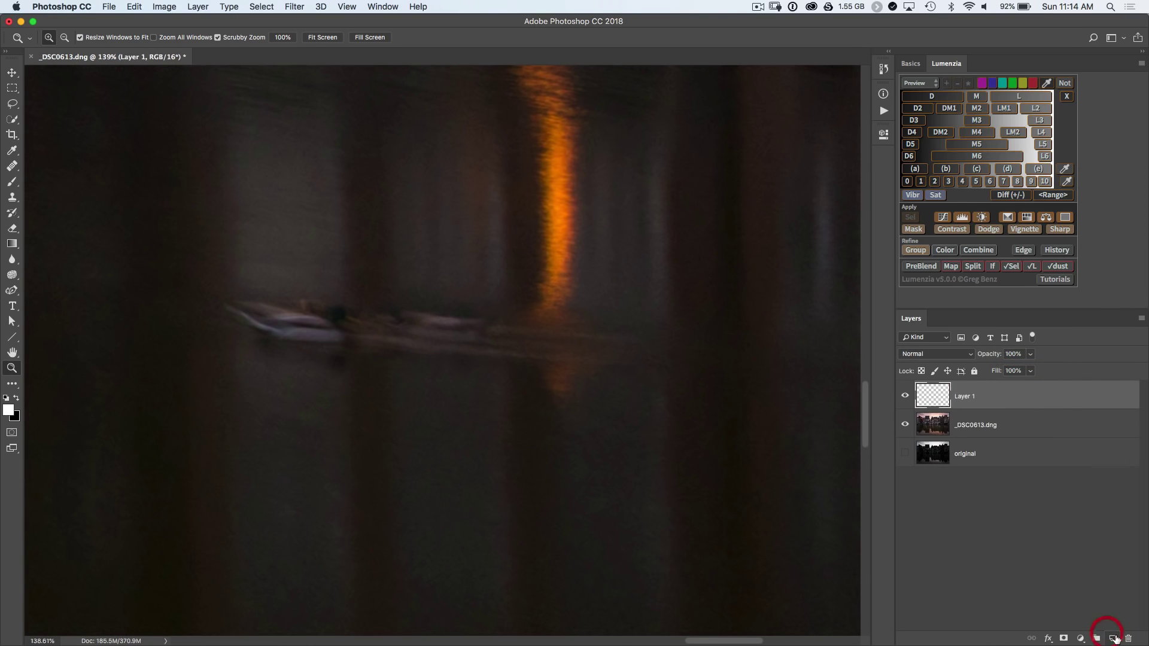
{"action": "double_click", "coordinate": [968, 398]}
{"action": "type", "text": "clone"}
{"action": "key", "text": "Return"}
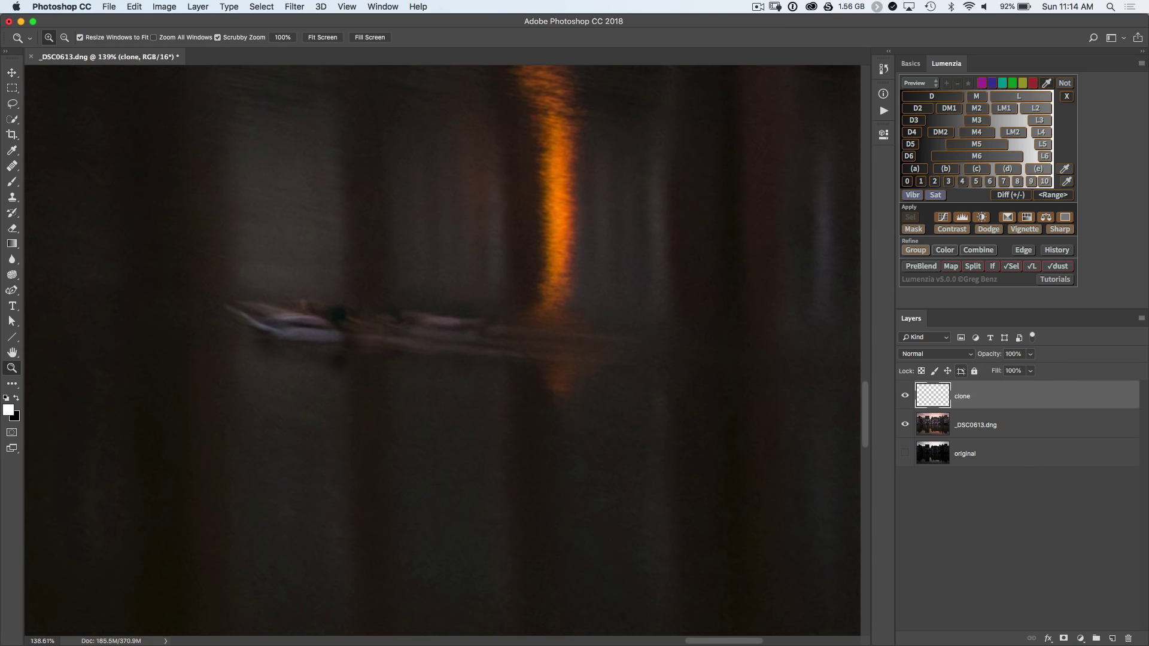
Heal away the bright part of the blurred floating object with an enlarged Healing Brush, sampling the dark water below it.
{"action": "key", "text": "j"}
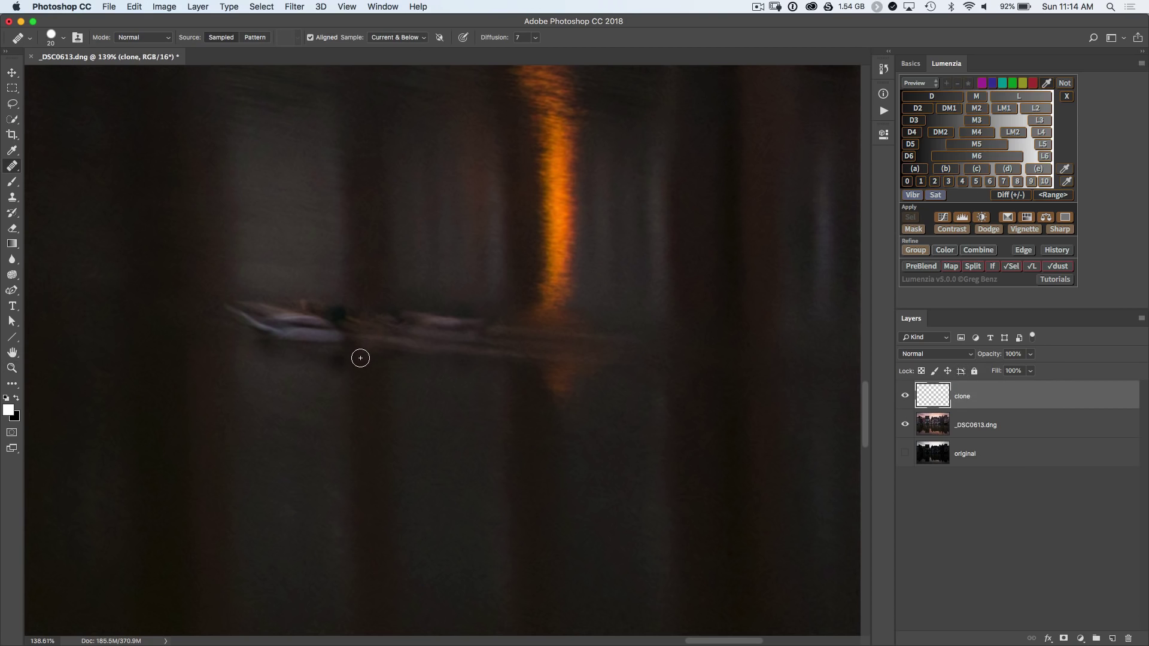
{"action": "key", "text": "bracketright"}
{"action": "key", "text": "bracketright"}
{"action": "key", "text": "bracketright"}
{"action": "left_click", "coordinate": [348, 413], "text": "alt"}
{"action": "mouse_move", "coordinate": [351, 342]}
{"action": "left_mouse_down"}
{"action": "mouse_move", "coordinate": [352, 319]}
{"action": "mouse_move", "coordinate": [338, 335]}
{"action": "mouse_move", "coordinate": [307, 317]}
{"action": "mouse_move", "coordinate": [294, 341]}
{"action": "mouse_move", "coordinate": [324, 333]}
{"action": "mouse_move", "coordinate": [294, 312]}
{"action": "mouse_move", "coordinate": [269, 328]}
{"action": "mouse_move", "coordinate": [236, 315]}
{"action": "left_mouse_up"}
Heal away the blurred streaks and the small dark spot beside the orange reflection, using a 90 px Healing Brush sampling the dark water below.
{"action": "key", "text": "bracketright"}
{"action": "key", "text": "bracketright"}
{"action": "key", "text": "bracketright"}
{"action": "key", "text": "bracketright"}
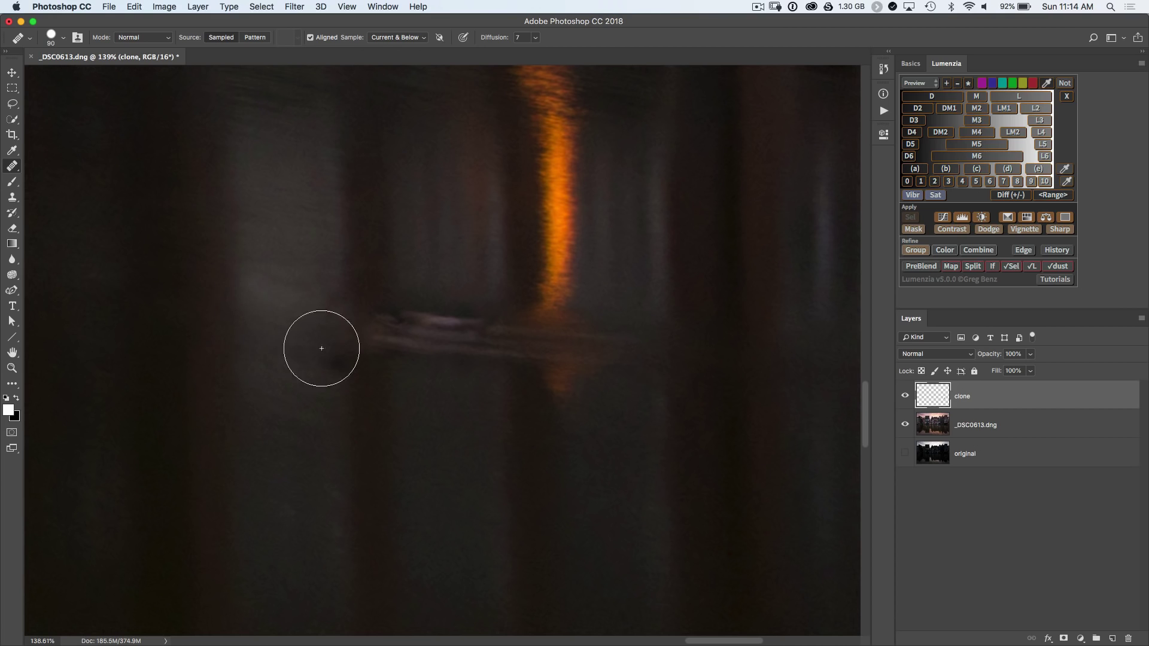
{"action": "left_click", "coordinate": [392, 431], "text": "alt"}
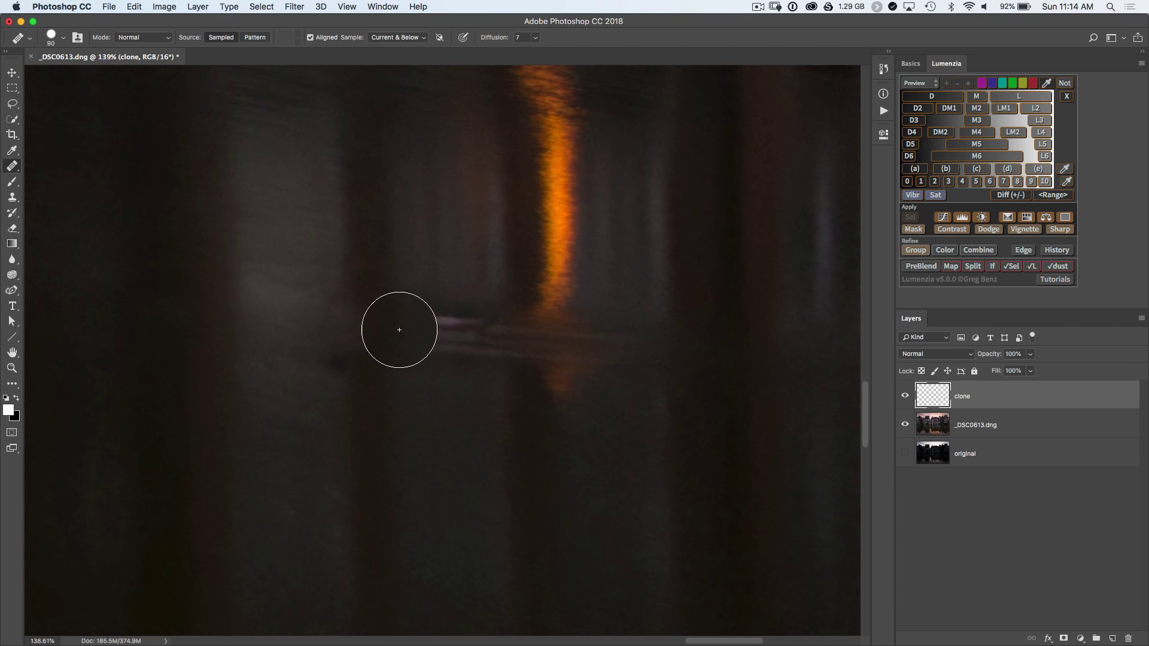
{"action": "mouse_move", "coordinate": [397, 333]}
{"action": "left_mouse_down"}
{"action": "mouse_move", "coordinate": [422, 324]}
{"action": "mouse_move", "coordinate": [452, 354]}
{"action": "mouse_move", "coordinate": [482, 341]}
{"action": "mouse_move", "coordinate": [470, 349]}
{"action": "mouse_move", "coordinate": [489, 376]}
{"action": "left_mouse_up"}
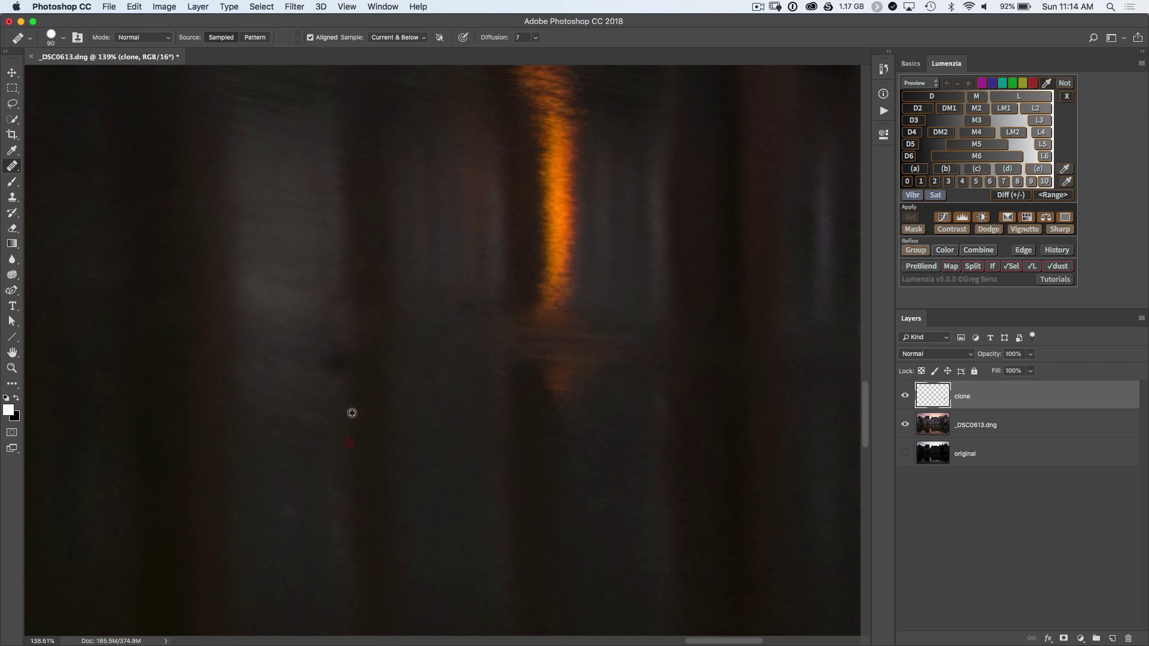
{"action": "left_click", "coordinate": [351, 364]}
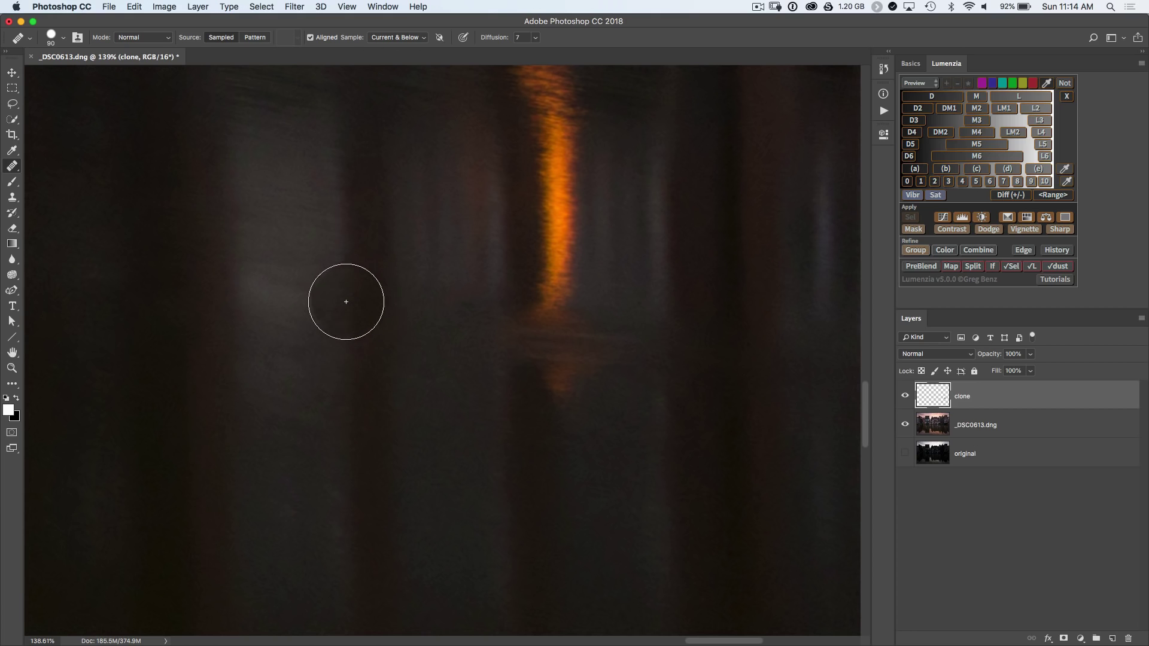
Heal the faint streaks and glow around the base of the orange reflection, sampling clean dark water beneath it.
{"action": "left_click", "coordinate": [504, 437], "text": "alt"}
{"action": "left_click_drag", "start_coordinate": [508, 337], "coordinate": [517, 337]}
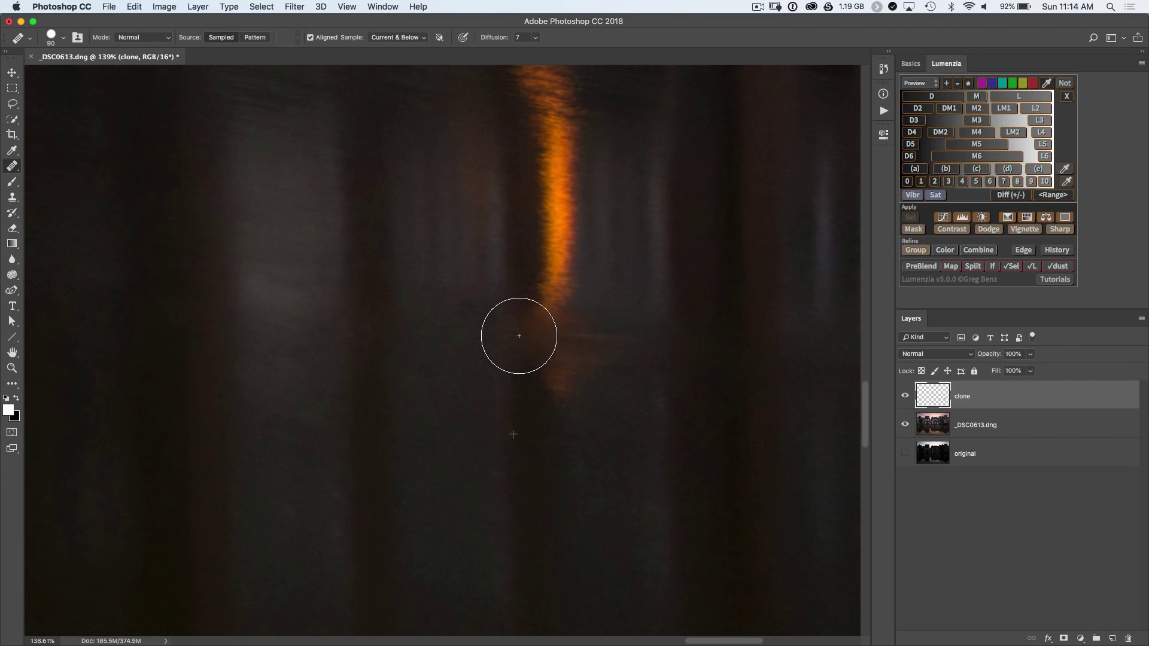
{"action": "left_click", "coordinate": [549, 468], "text": "alt"}
{"action": "mouse_move", "coordinate": [567, 418]}
{"action": "left_mouse_down"}
{"action": "mouse_move", "coordinate": [564, 376]}
{"action": "mouse_move", "coordinate": [566, 443]}
{"action": "mouse_move", "coordinate": [617, 391]}
{"action": "mouse_move", "coordinate": [596, 356]}
{"action": "left_mouse_up"}
{"action": "left_click", "coordinate": [614, 491], "text": "alt"}
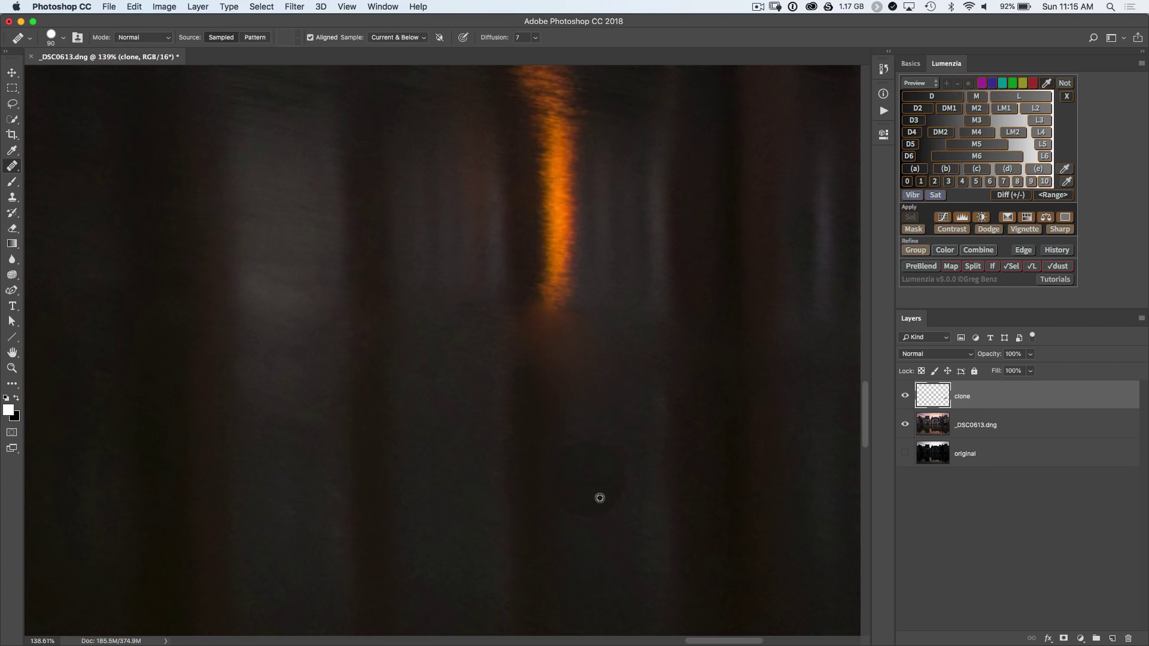
Smooth the healed water just beside the orange reflection with nearby samples, reducing the Healing Brush to 60 px for the finer patches.
{"action": "left_click", "coordinate": [482, 251], "text": "alt"}
{"action": "left_click_drag", "start_coordinate": [477, 298], "coordinate": [473, 317]}
{"action": "left_click", "coordinate": [464, 442], "text": "alt"}
{"action": "key", "text": "bracketleft"}
{"action": "key", "text": "bracketleft"}
{"action": "key", "text": "bracketleft"}
{"action": "left_click", "coordinate": [470, 310]}
{"action": "left_click_drag", "start_coordinate": [454, 344], "coordinate": [458, 356]}
Blend the lower end of the pale grey reflection into the water with healing dabs sampled above and below it.
{"action": "left_click", "coordinate": [293, 223], "text": "alt"}
{"action": "left_click", "coordinate": [289, 288]}
{"action": "left_click", "coordinate": [263, 292]}
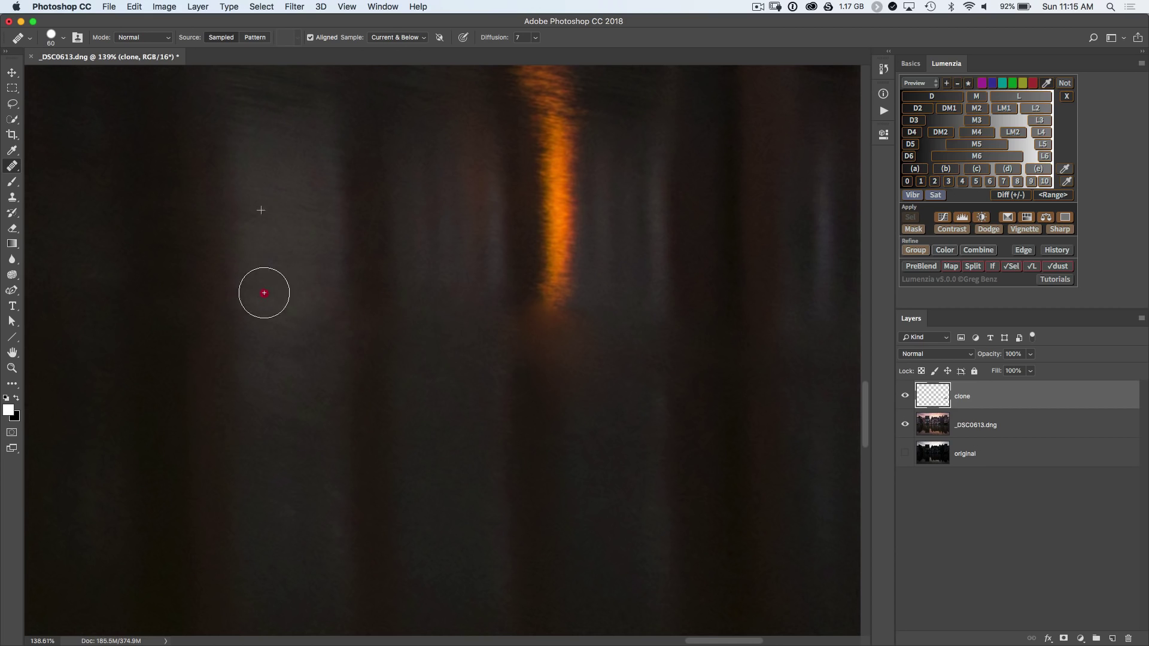
{"action": "left_click", "coordinate": [286, 485], "text": "alt"}
{"action": "left_click", "coordinate": [275, 367]}
{"action": "left_click", "coordinate": [262, 484], "text": "alt"}
{"action": "left_click", "coordinate": [292, 431]}
Touch up the lower tip of the orange reflection and the dark water beyond it, finishing with a 50 px Healing Brush.
{"action": "left_click", "coordinate": [550, 282]}
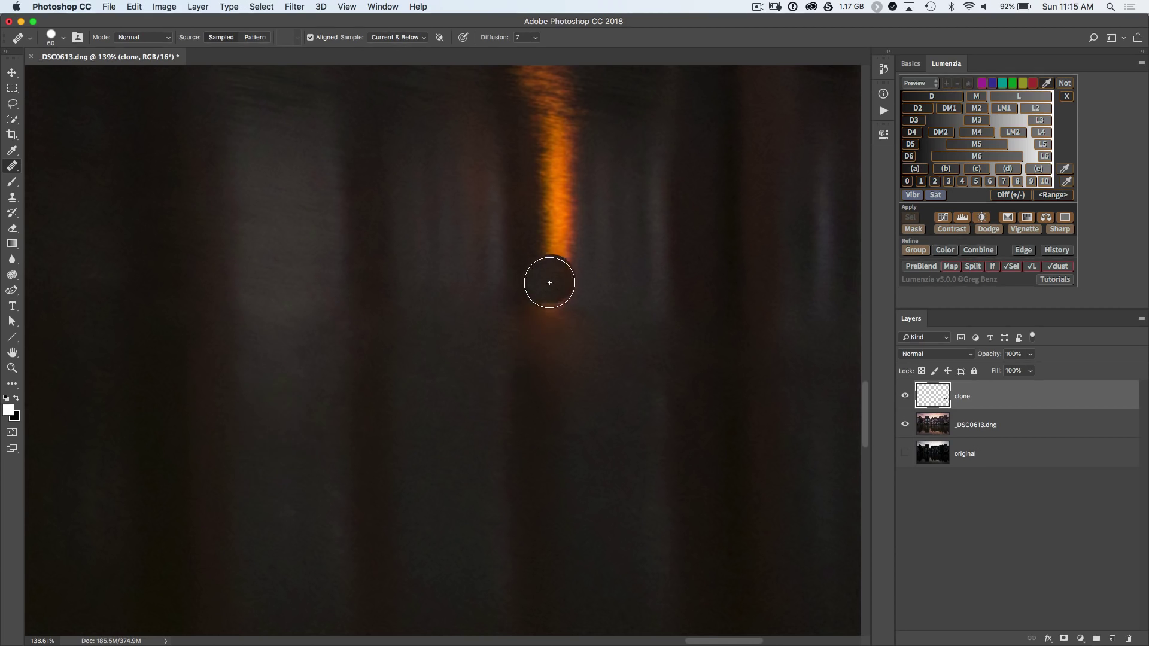
{"action": "left_click", "coordinate": [566, 262]}
{"action": "key", "text": "bracketleft"}
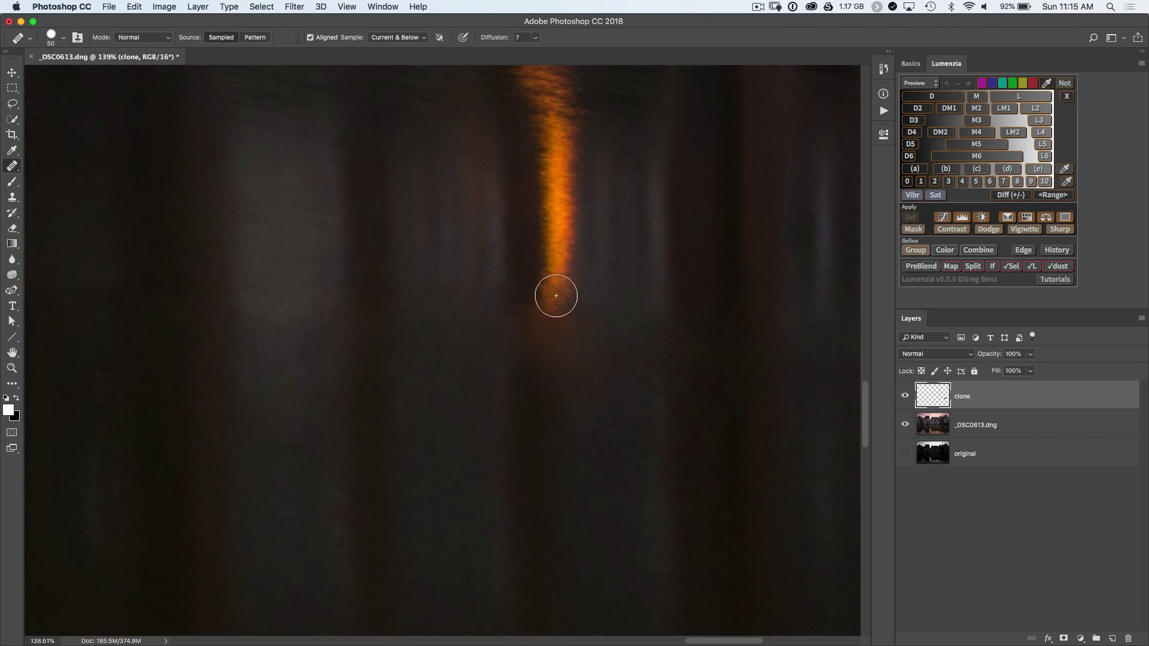
{"action": "left_click", "coordinate": [553, 303]}
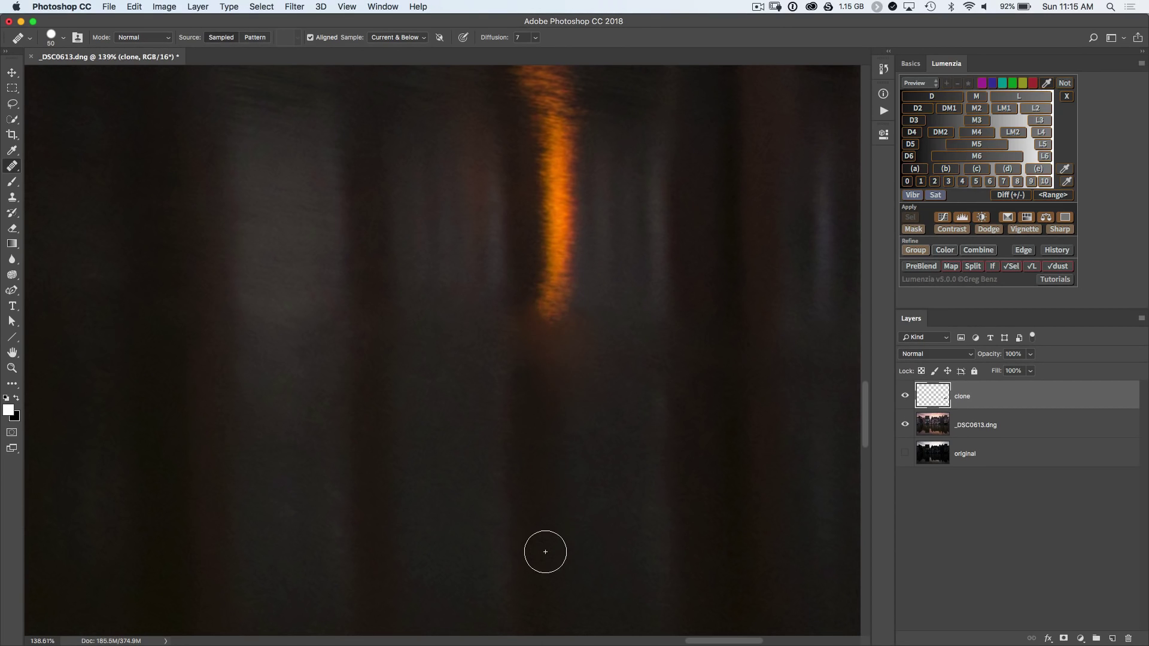
{"action": "left_click", "coordinate": [690, 454], "text": "alt"}
{"action": "left_click", "coordinate": [686, 375]}
{"action": "left_click", "coordinate": [693, 357]}
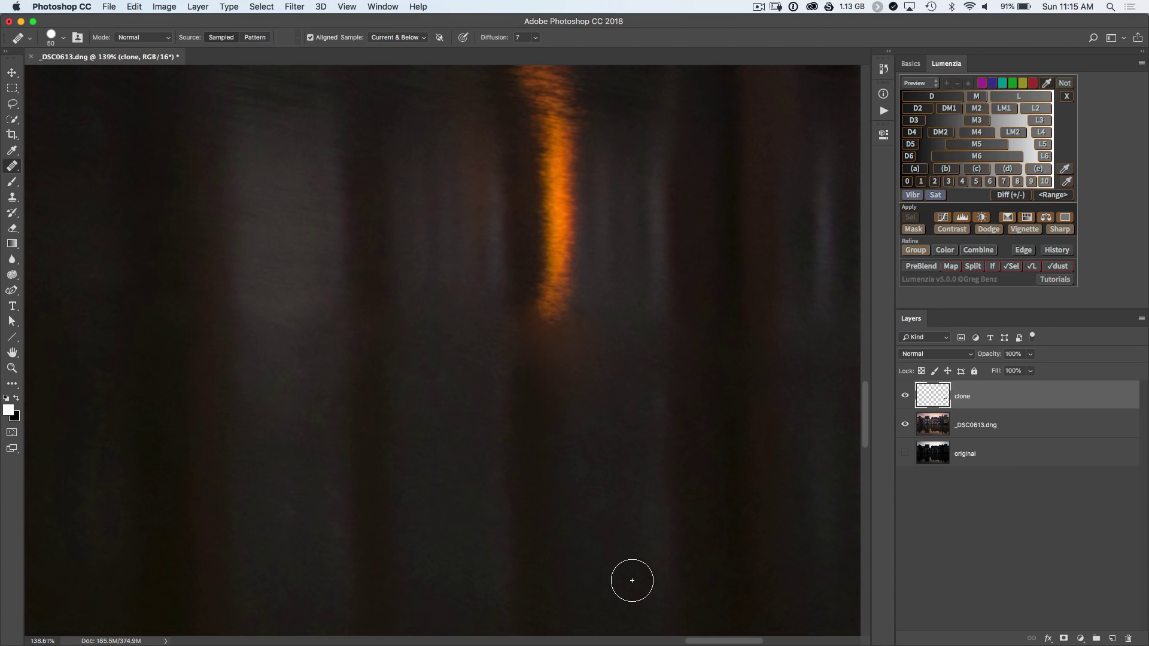
Add an HSL adjustment layer above the clone layer for the orange reflection and open its Hue/Saturation settings.
{"action": "key", "text": "super+minus"}
{"action": "key", "text": "super+minus"}
{"action": "key", "text": "super+minus"}
{"action": "key", "text": "super+minus"}
{"action": "key", "text": "super+minus"}
{"action": "key", "text": "super+minus"}
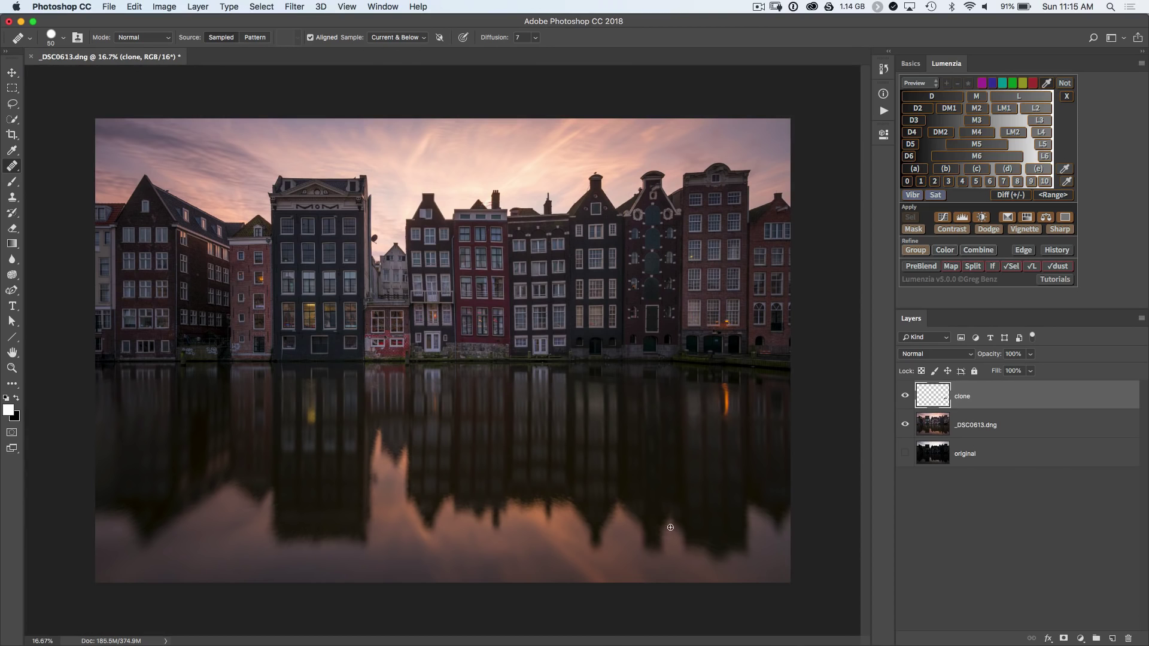
{"action": "key", "text": "v"}
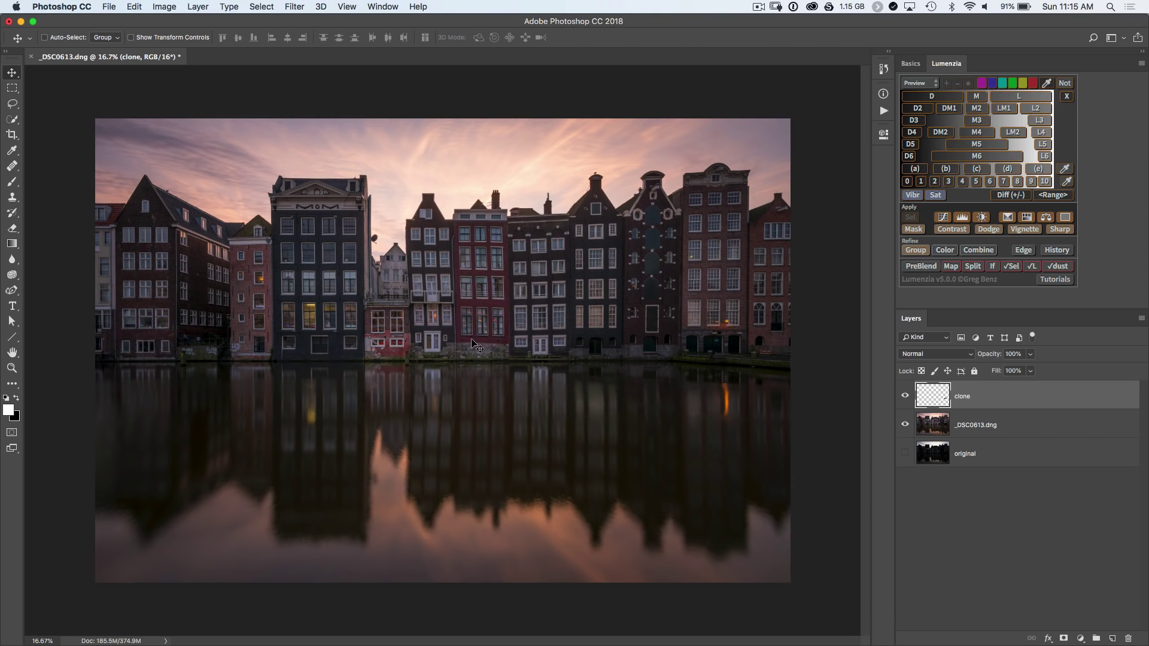
{"action": "key", "text": "z"}
{"action": "left_click_drag", "start_coordinate": [724, 398], "coordinate": [531, 395]}
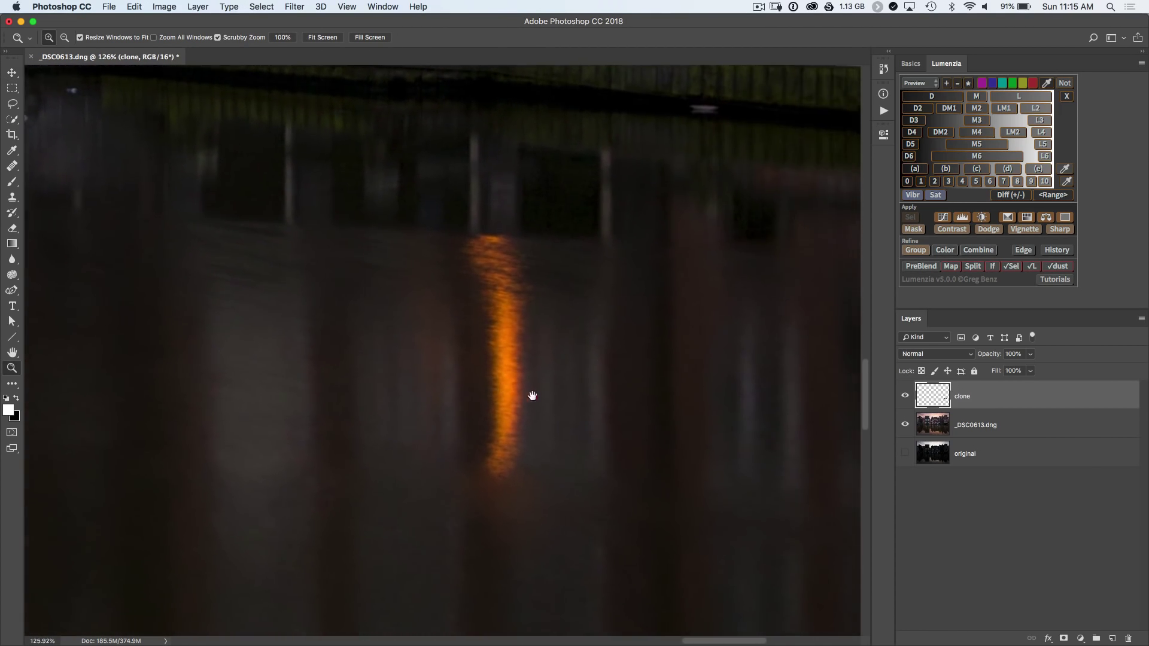
{"action": "left_click", "coordinate": [1027, 217]}
{"action": "double_click", "coordinate": [932, 396]}
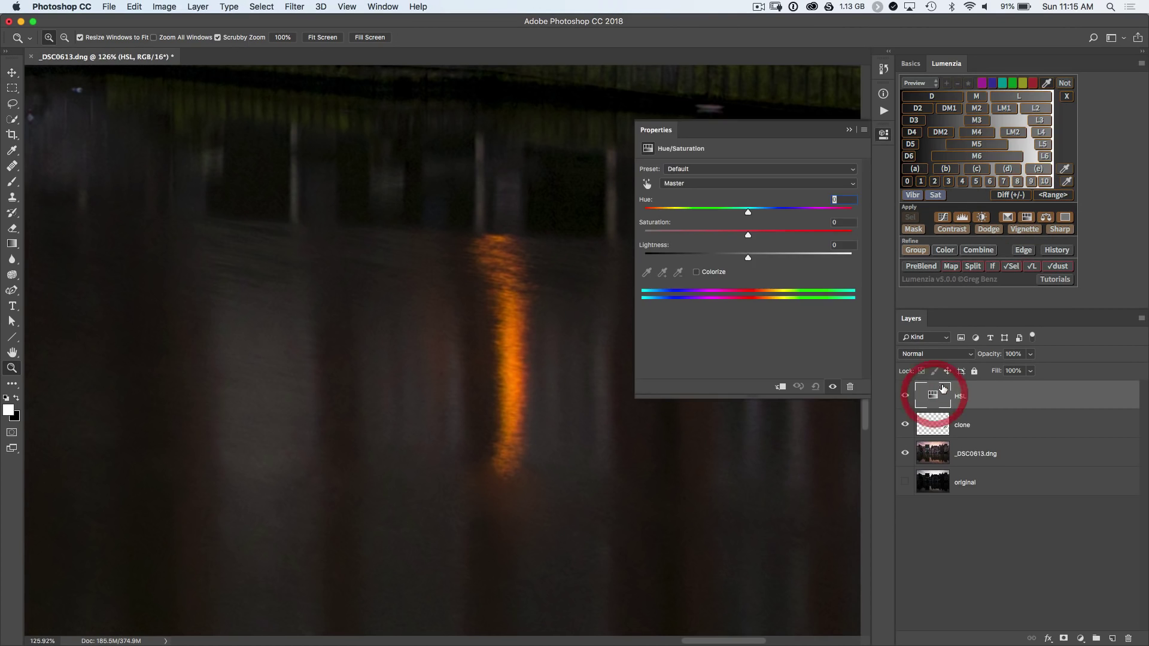
Set the Yellows saturation to -23 with its upper range limits at 66°/96°, and compare the photo with and without the HSL layer.
{"action": "left_click", "coordinate": [688, 183]}
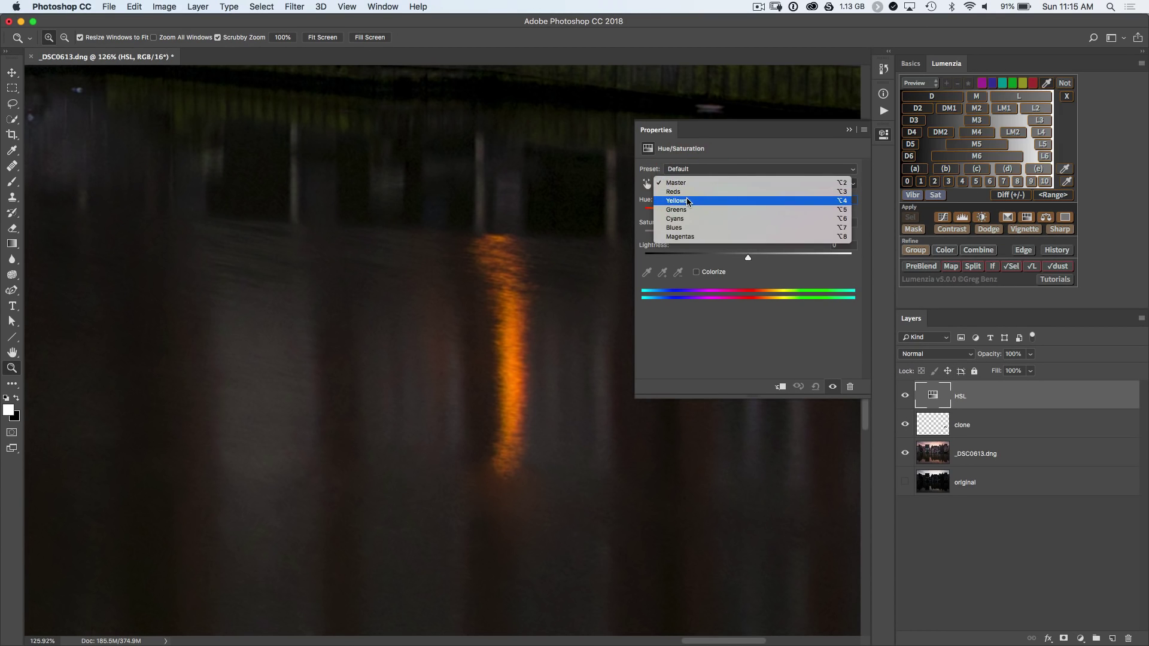
{"action": "left_click", "coordinate": [687, 201]}
{"action": "left_click_drag", "start_coordinate": [749, 234], "coordinate": [624, 228]}
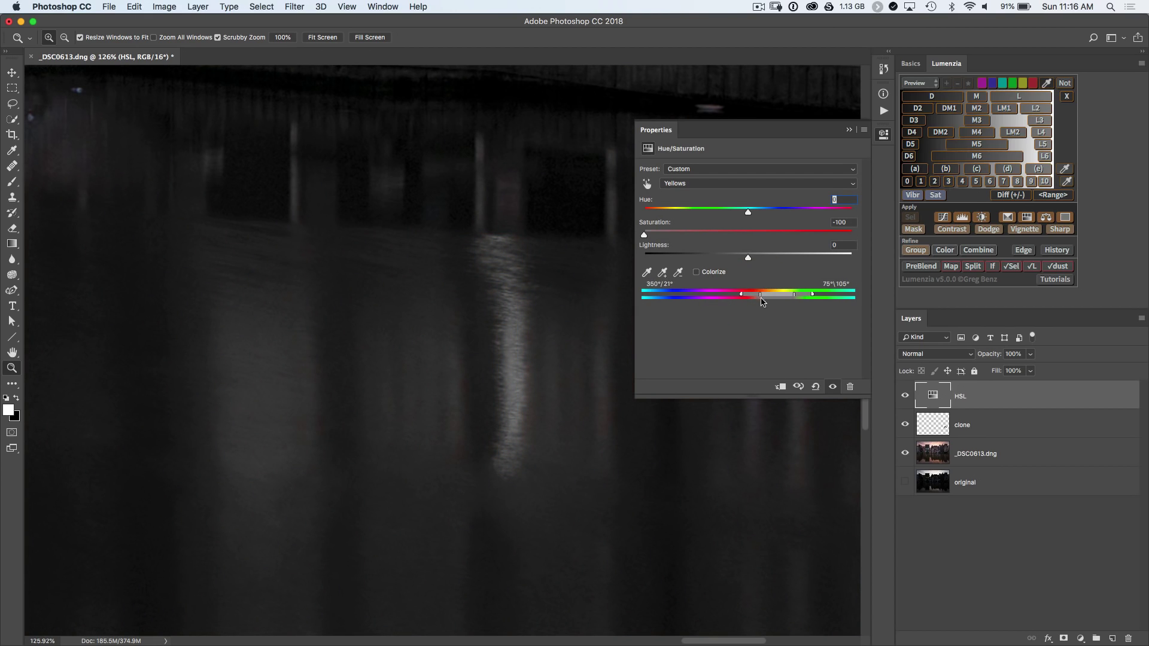
{"action": "left_click", "coordinate": [797, 295]}
{"action": "left_click_drag", "start_coordinate": [647, 241], "coordinate": [725, 237]}
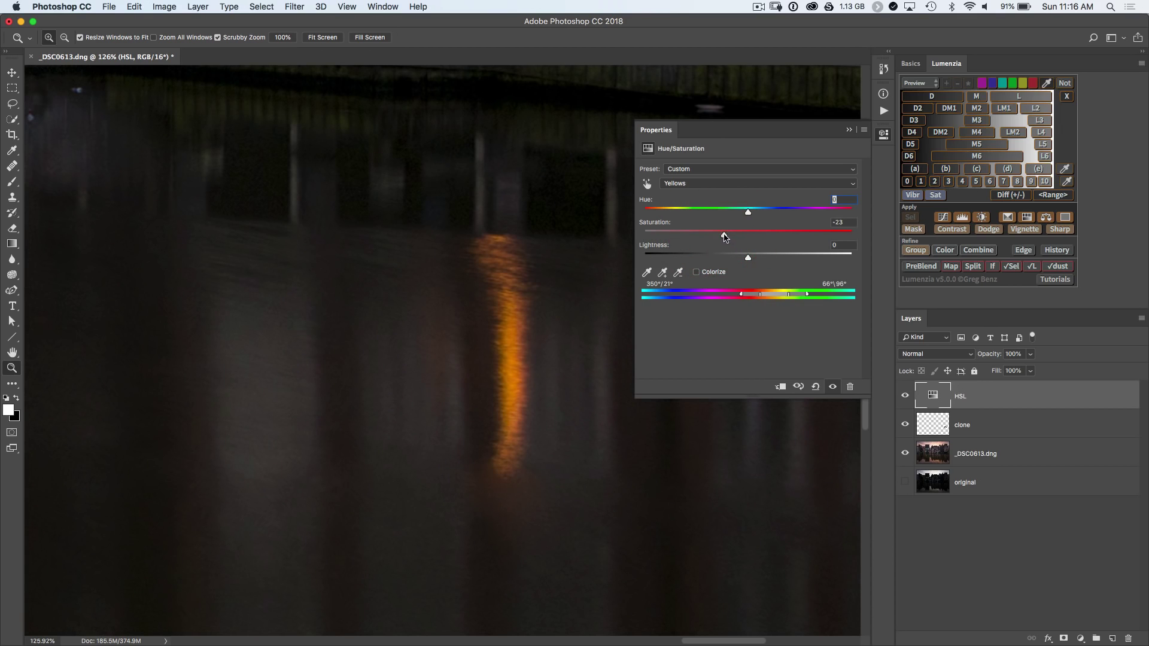
{"action": "key", "text": "super+0"}
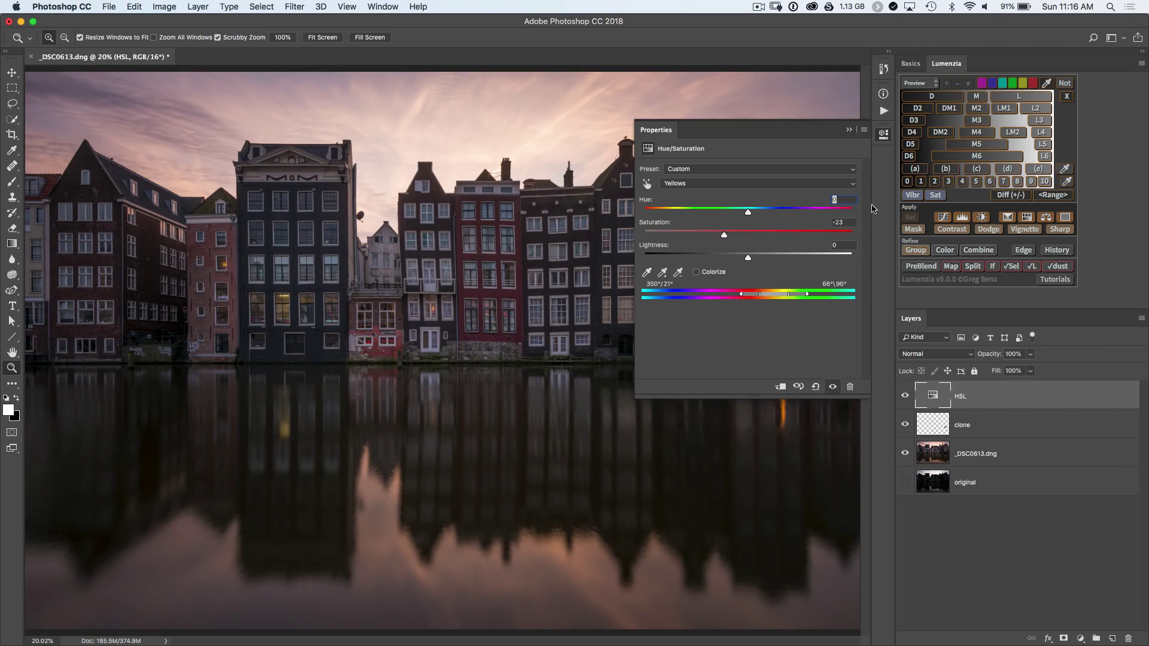
{"action": "left_click", "coordinate": [884, 134]}
{"action": "left_click", "coordinate": [905, 396]}
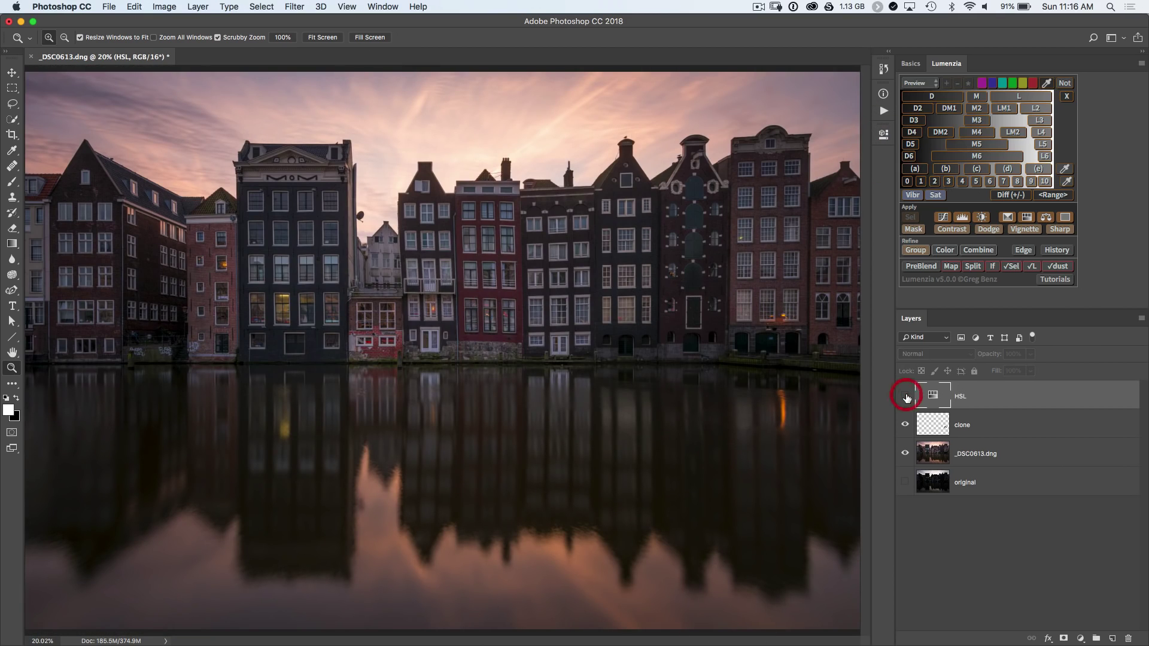
{"action": "left_click", "coordinate": [906, 395]}
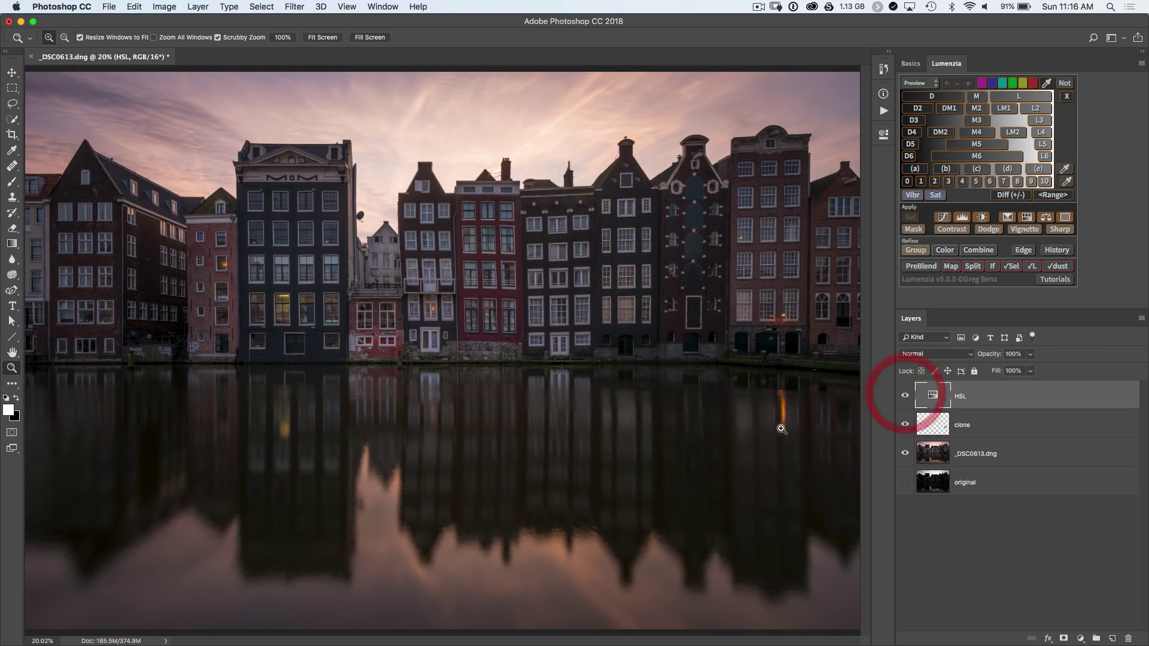
Lower the HSL layer's Yellows saturation to -31 and compare the whole photo with and without the adjustment.
{"action": "double_click", "coordinate": [932, 395]}
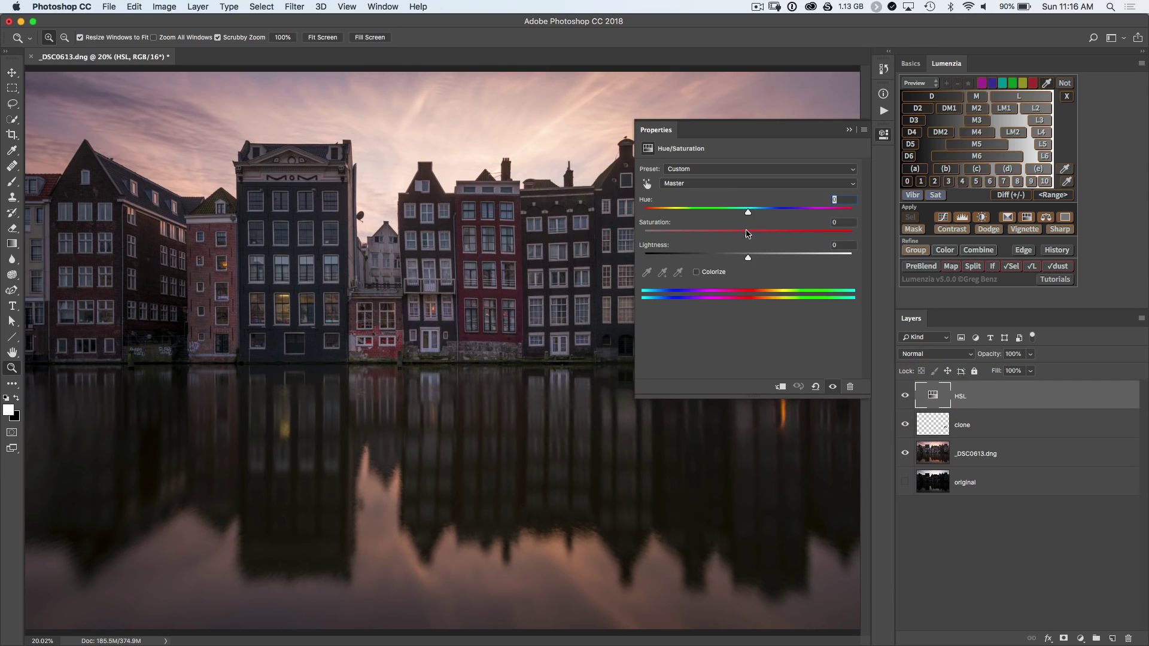
{"action": "left_click", "coordinate": [718, 183]}
{"action": "left_click", "coordinate": [712, 200]}
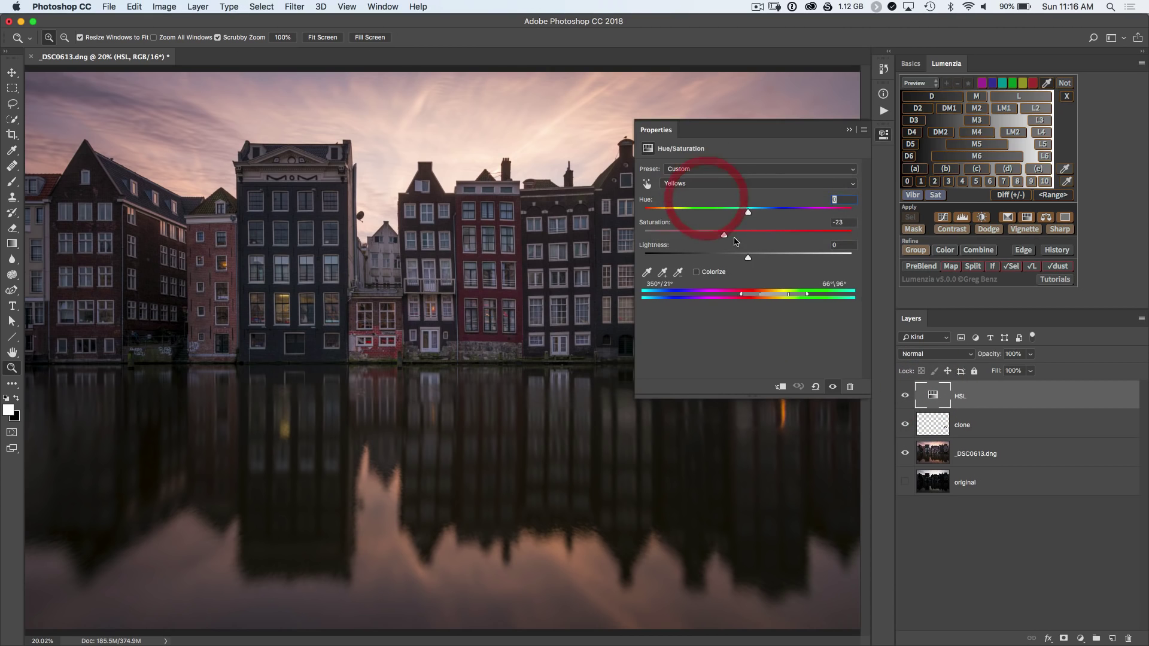
{"action": "left_click_drag", "start_coordinate": [748, 235], "coordinate": [716, 235]}
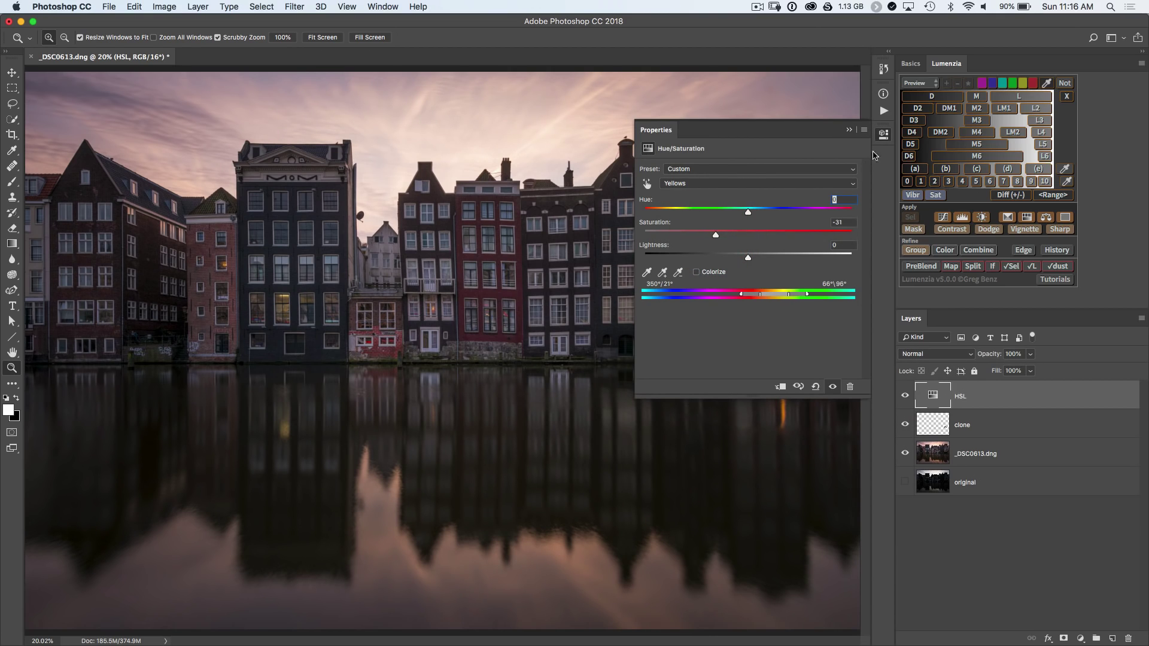
{"action": "left_click", "coordinate": [884, 135]}
{"action": "left_click", "coordinate": [905, 396]}
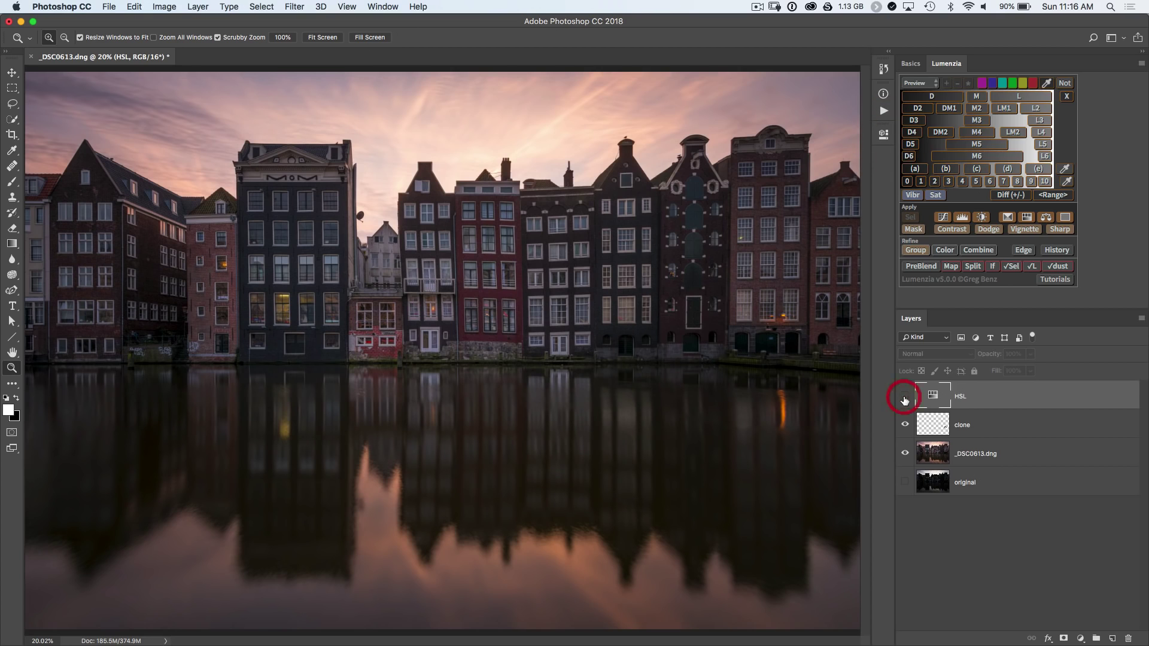
{"action": "left_click", "coordinate": [905, 397]}
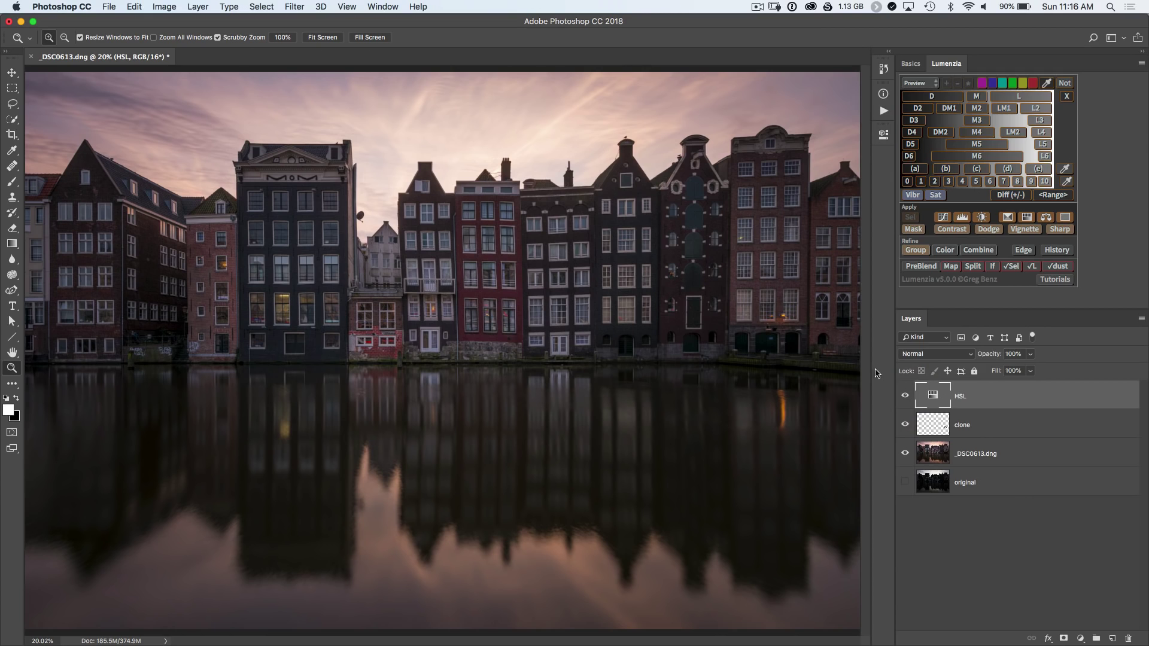
Add a black mask to the HSL layer and paint it white over the orange reflection and the lamp above it with a 175 px brush.
{"action": "left_click", "coordinate": [913, 229]}
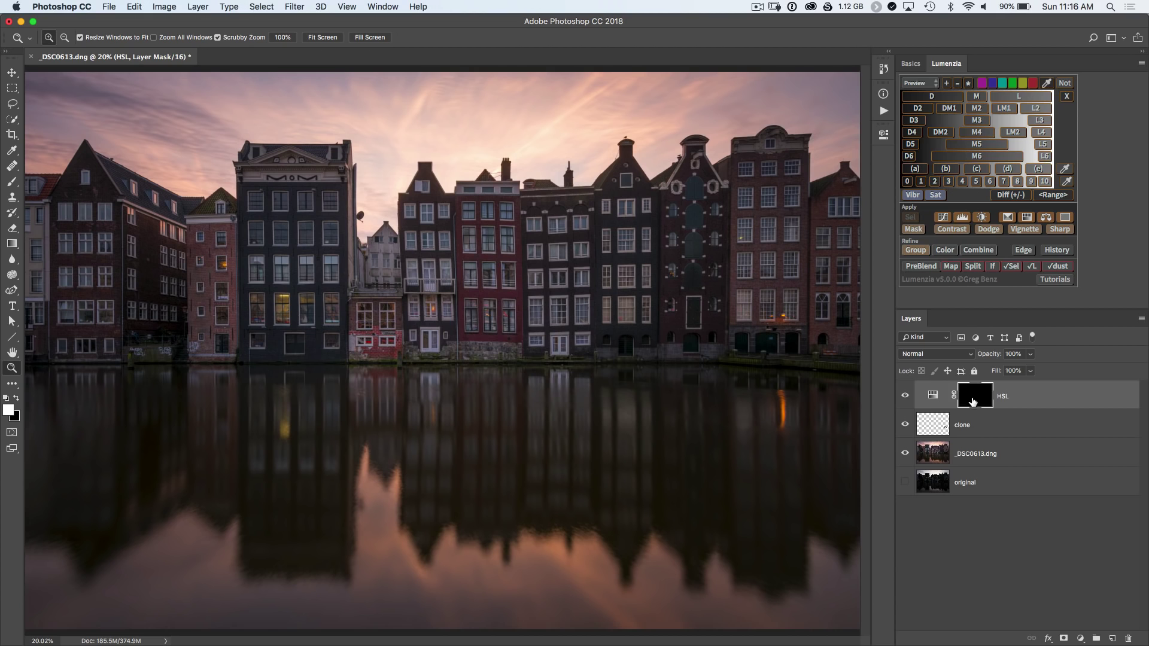
{"action": "key", "text": "b"}
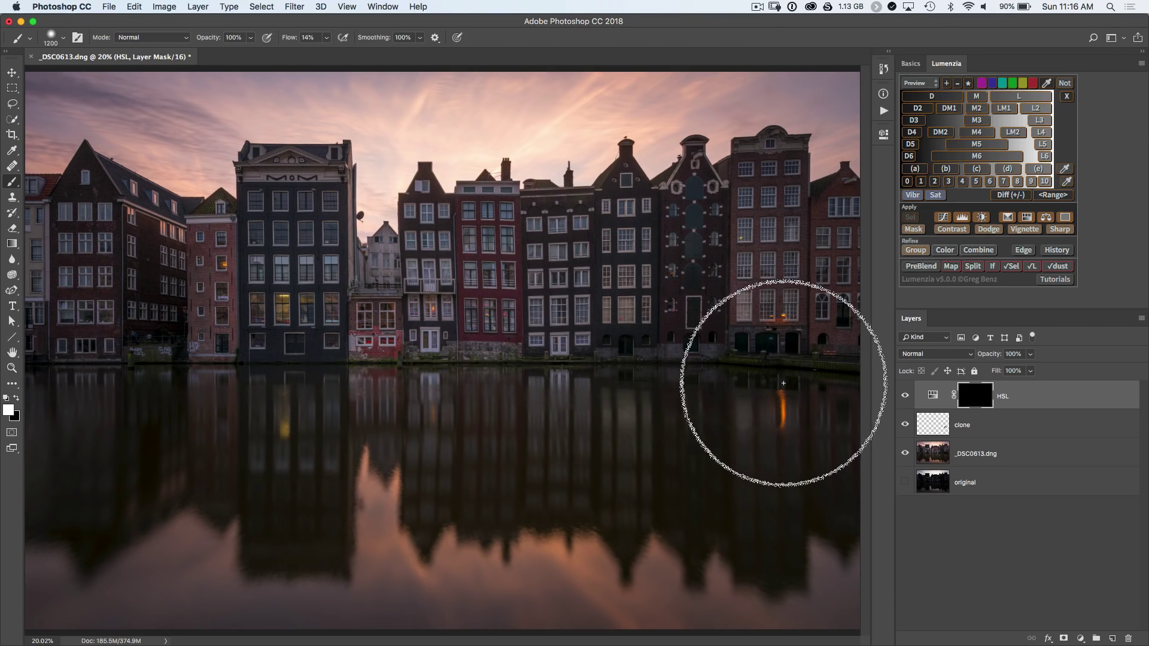
{"action": "key", "text": "bracketleft"}
{"action": "key", "text": "bracketleft"}
{"action": "key", "text": "bracketleft"}
{"action": "key", "text": "bracketleft"}
{"action": "key", "text": "bracketleft"}
{"action": "key", "text": "bracketleft"}
{"action": "key", "text": "bracketleft"}
{"action": "key", "text": "bracketleft"}
{"action": "key", "text": "bracketleft"}
{"action": "key", "text": "bracketleft"}
{"action": "key", "text": "bracketleft"}
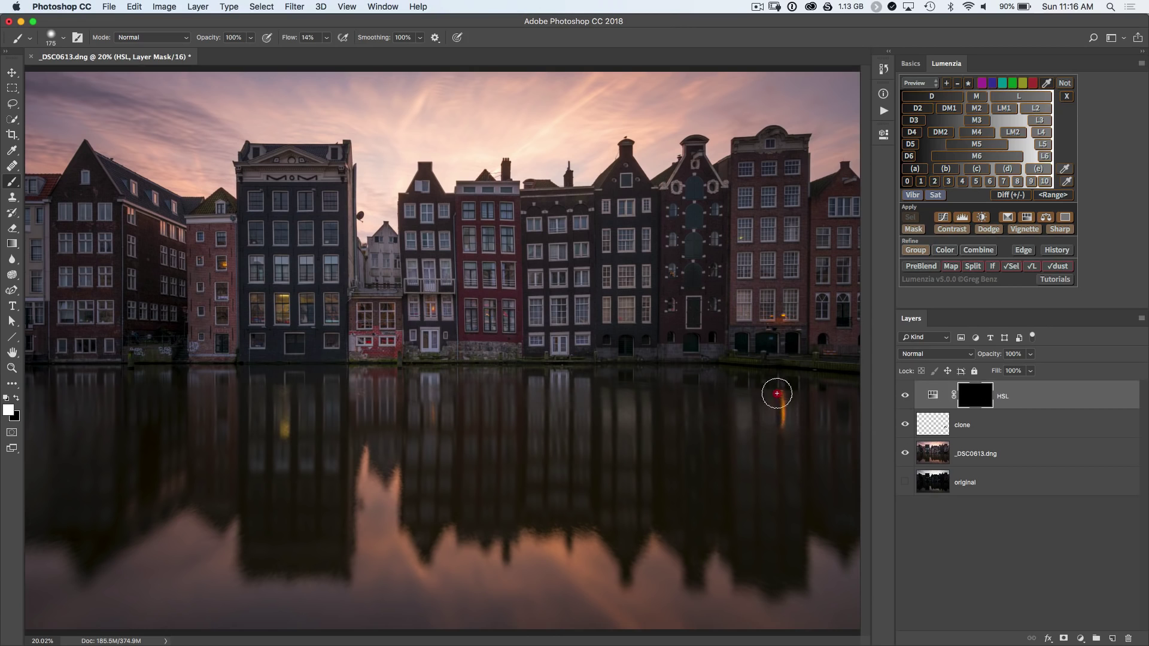
{"action": "left_click", "coordinate": [781, 405]}
{"action": "left_click", "coordinate": [783, 407]}
{"action": "left_click", "coordinate": [784, 325]}
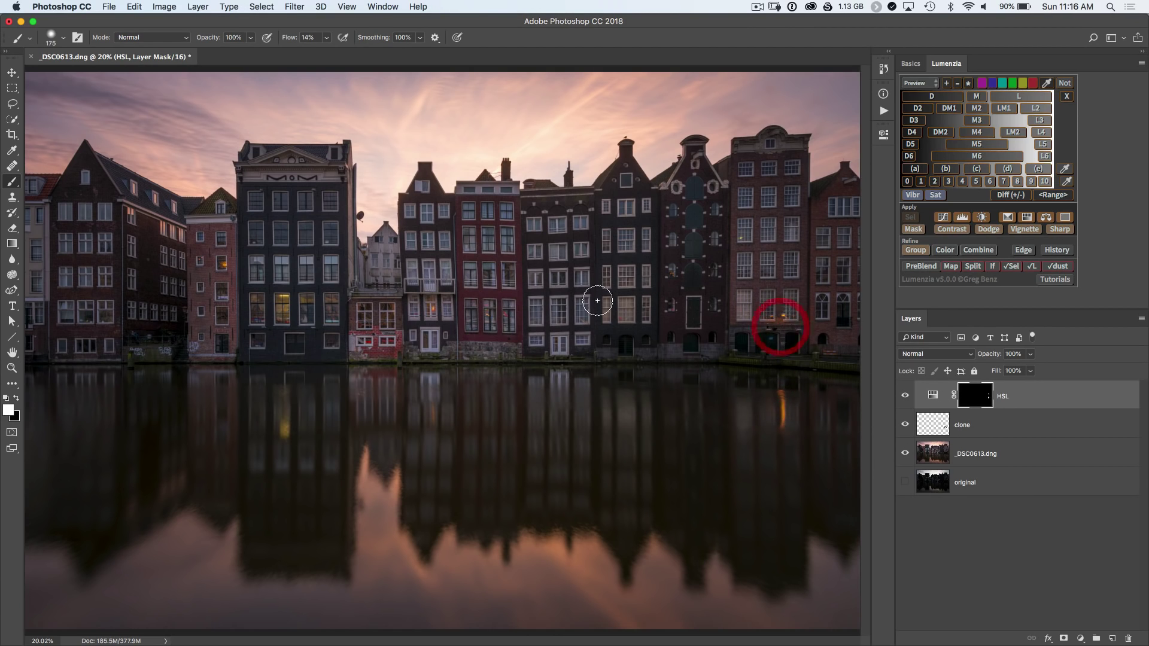
Paint the HSL mask white over the yellow reflection with a 200 px brush and over the yellow-lit windows with a smaller one.
{"action": "key", "text": "bracketright"}
{"action": "left_click", "coordinate": [291, 407]}
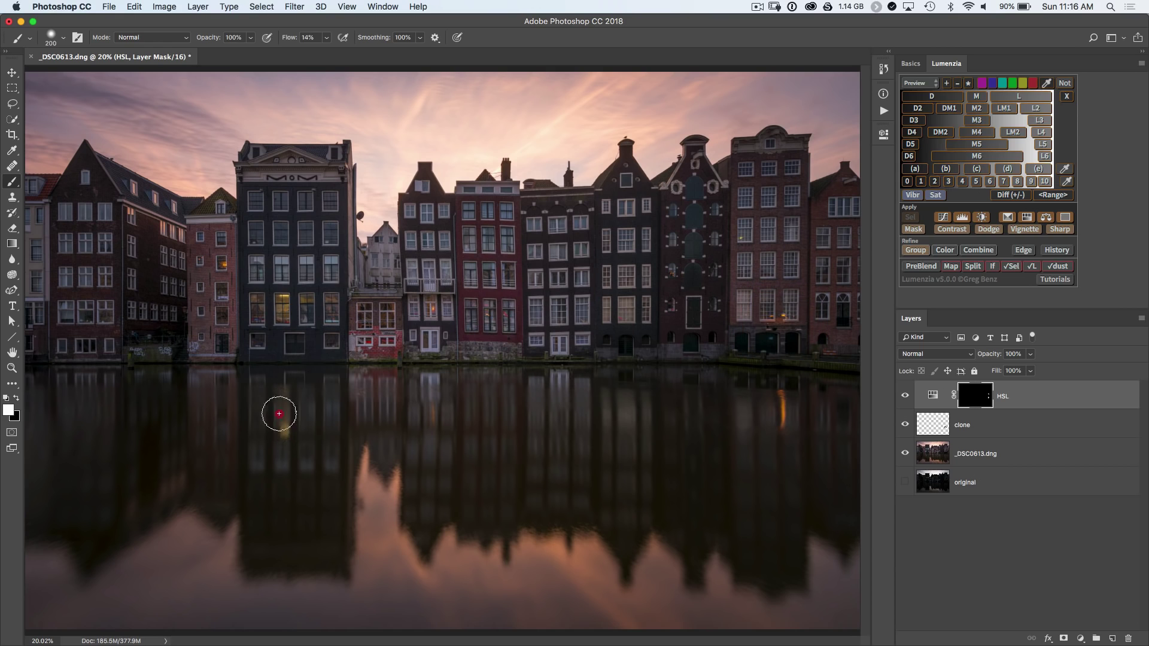
{"action": "key", "text": "bracketleft"}
{"action": "left_click", "coordinate": [434, 314]}
{"action": "key", "text": "bracketleft"}
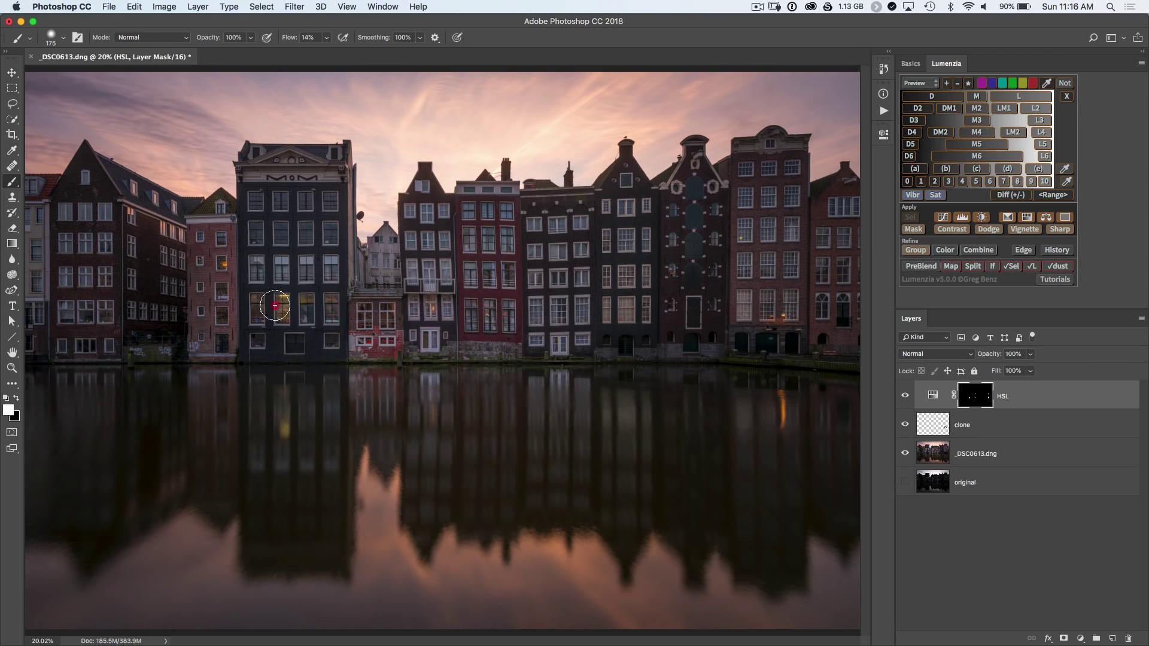
{"action": "left_click", "coordinate": [283, 305]}
Paint the remaining small lit windows and the orange reflection into the HSL mask with a 100 px brush, and compare with the layer hidden.
{"action": "key", "text": "bracketleft"}
{"action": "key", "text": "bracketleft"}
{"action": "left_click_drag", "start_coordinate": [222, 265], "coordinate": [224, 269]}
{"action": "left_click", "coordinate": [198, 255]}
{"action": "left_click", "coordinate": [225, 263]}
{"action": "left_click", "coordinate": [461, 306]}
{"action": "left_click", "coordinate": [770, 315]}
{"action": "left_click", "coordinate": [784, 410]}
{"action": "left_click", "coordinate": [904, 398]}
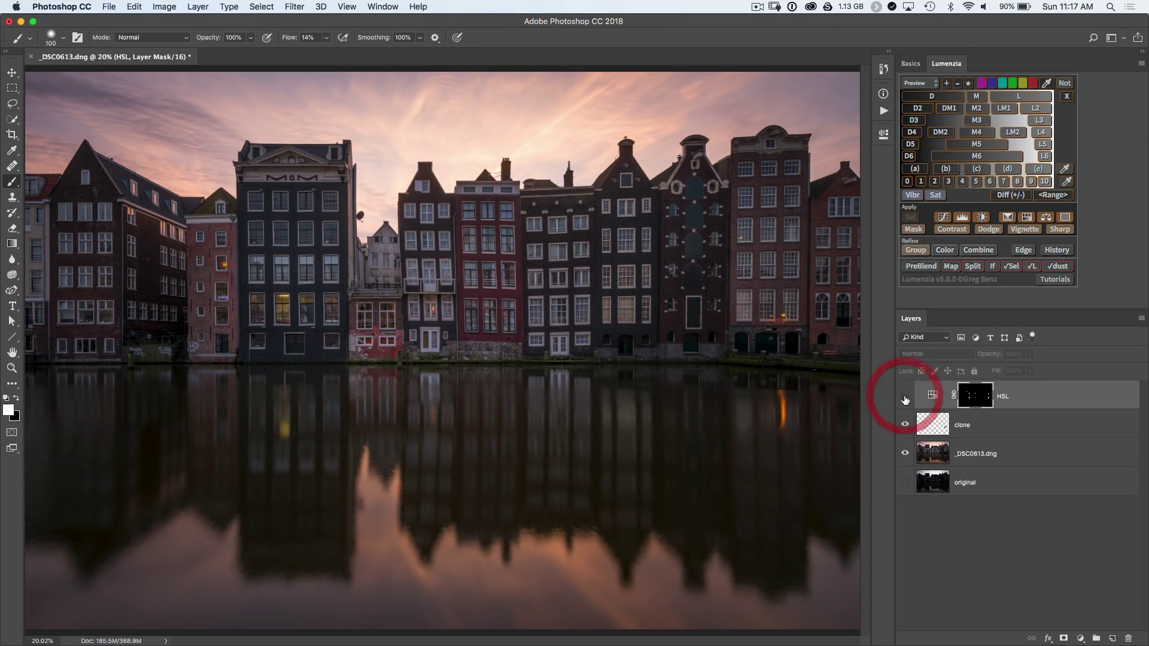
{"action": "left_click", "coordinate": [905, 397]}
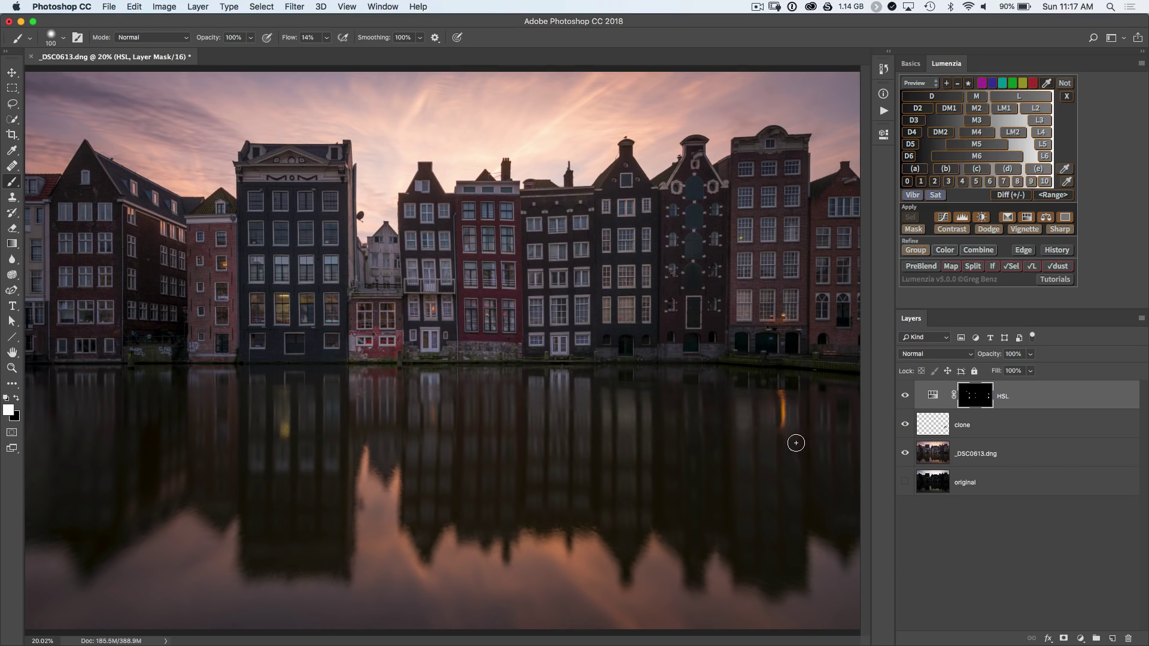
{"action": "key", "text": "super+minus"}
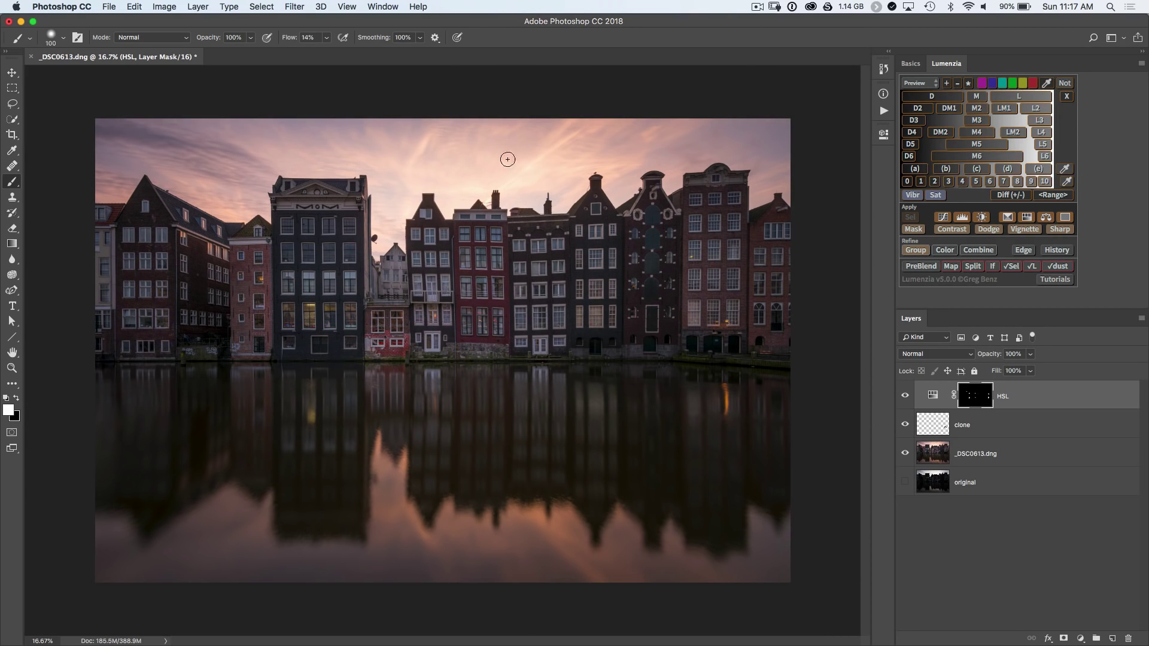
Add a Brightness/Contrast adjustment layer above the HSL layer with contrast 54 and brightness -28.
{"action": "left_click", "coordinate": [983, 217]}
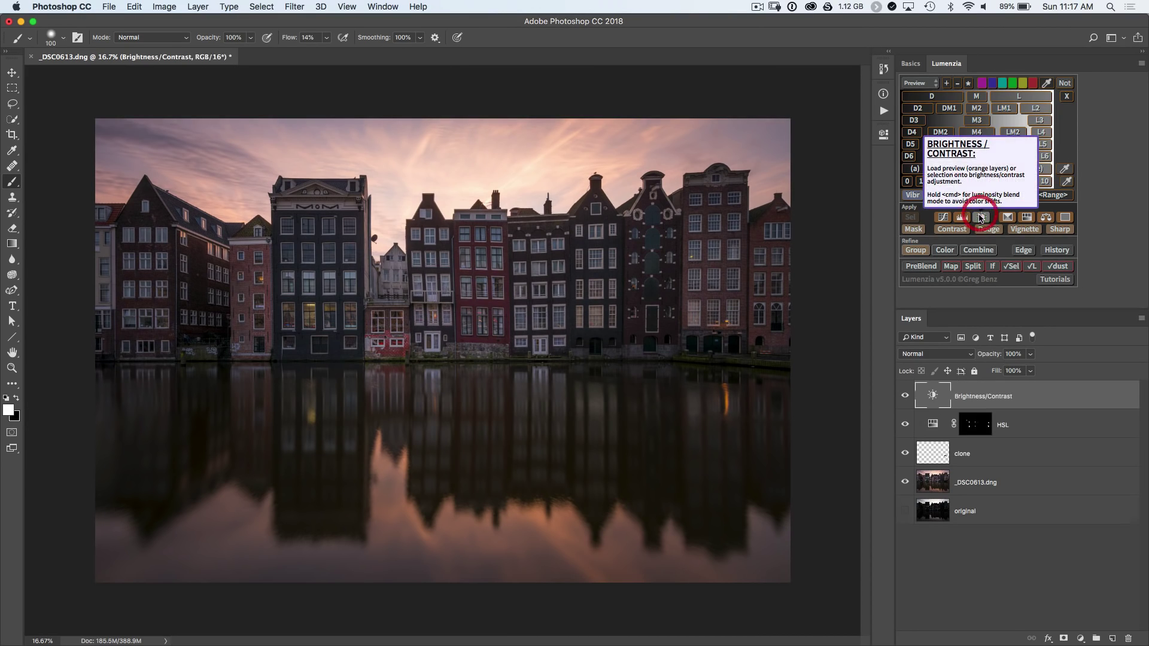
{"action": "double_click", "coordinate": [929, 397]}
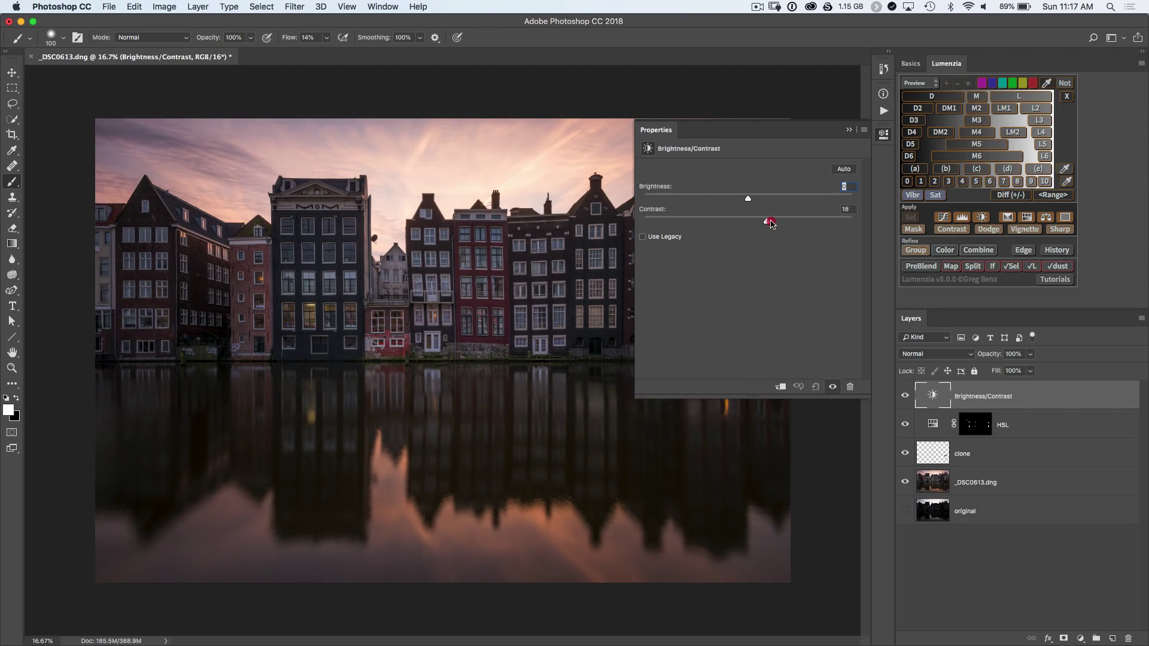
{"action": "left_click_drag", "start_coordinate": [806, 222], "coordinate": [804, 223]}
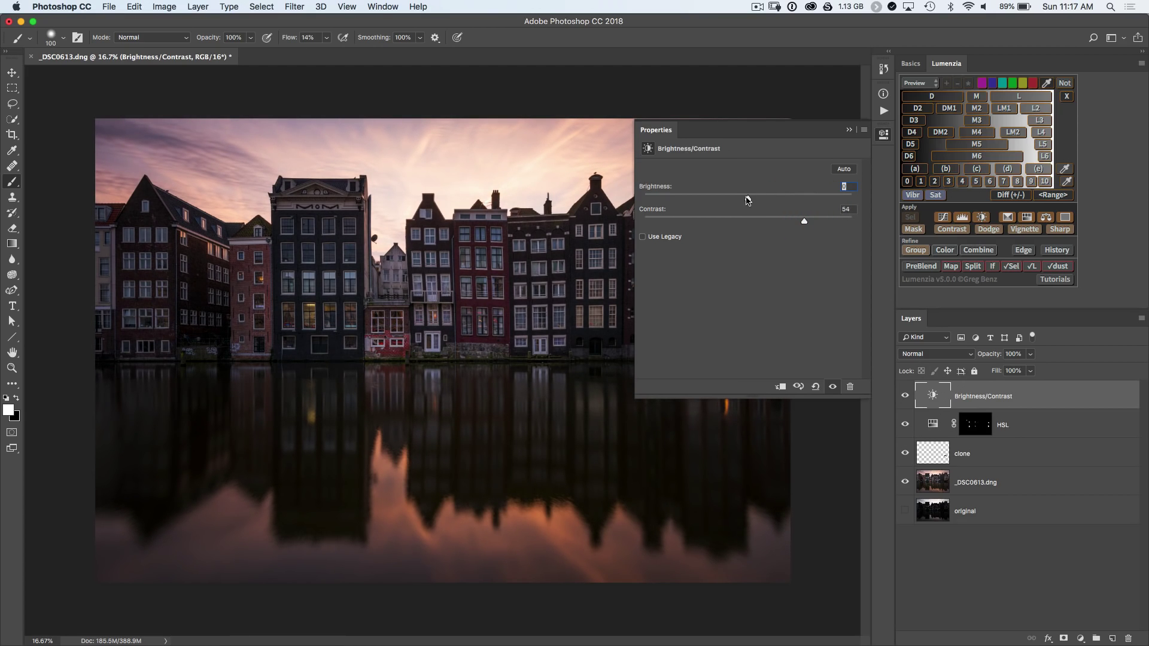
{"action": "left_click_drag", "start_coordinate": [746, 200], "coordinate": [739, 202]}
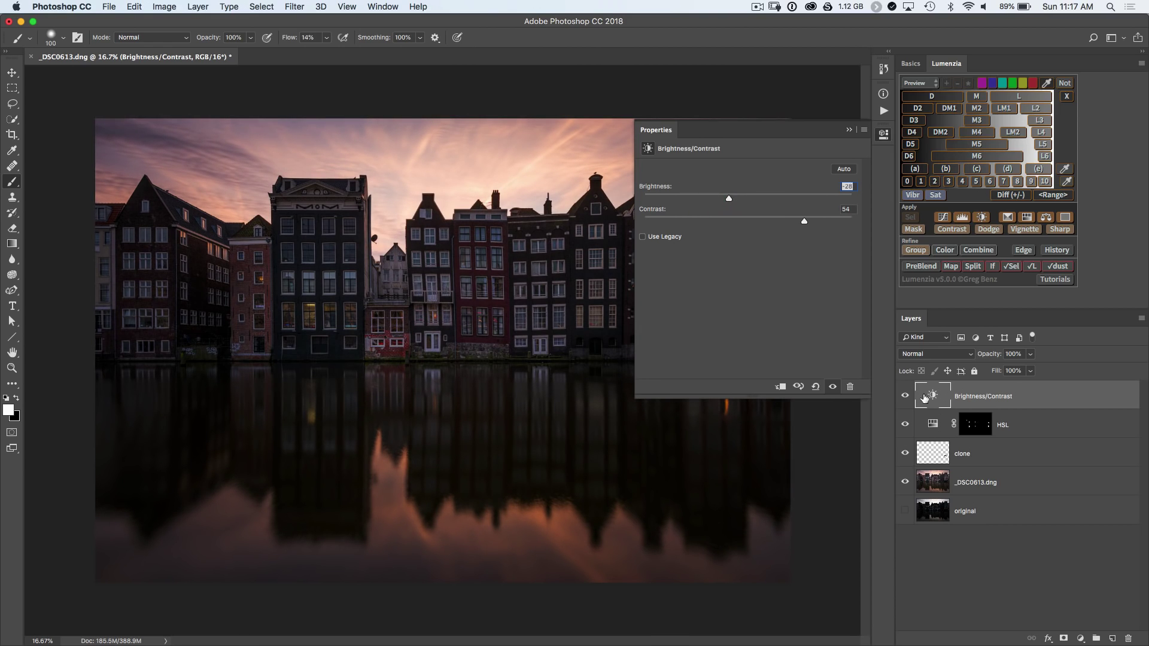
Compare the photo with and without the Brightness/Contrast adjustment, and add a black mask to that layer.
{"action": "left_click", "coordinate": [905, 396]}
{"action": "left_click", "coordinate": [904, 397]}
{"action": "left_click", "coordinate": [904, 396]}
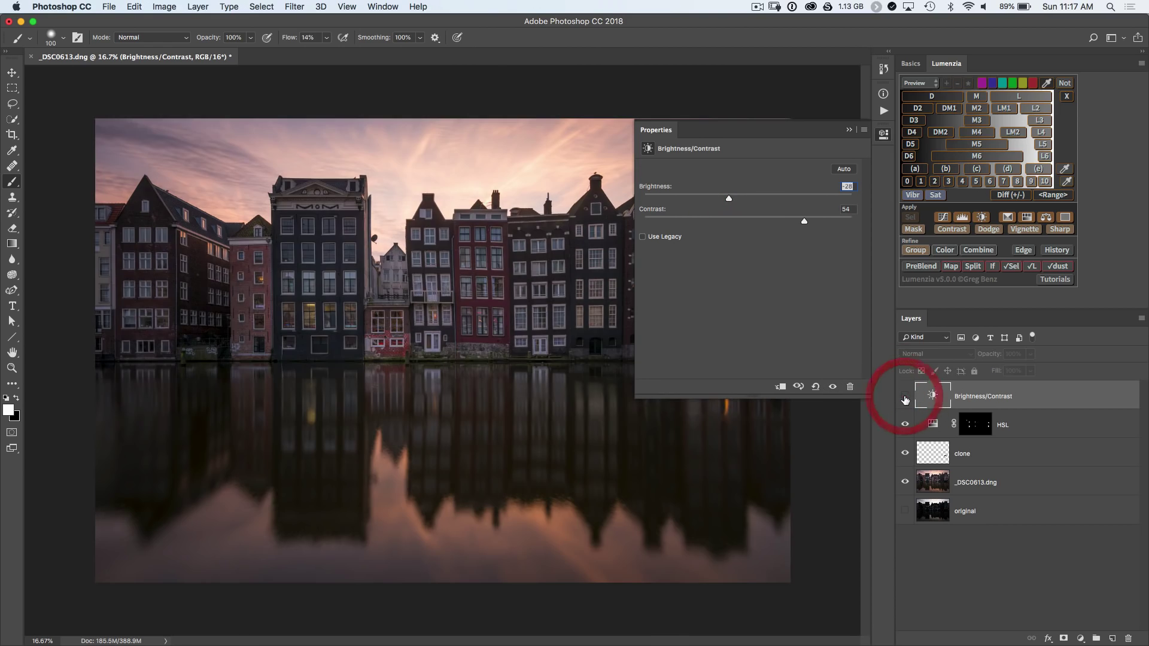
{"action": "left_click", "coordinate": [904, 396]}
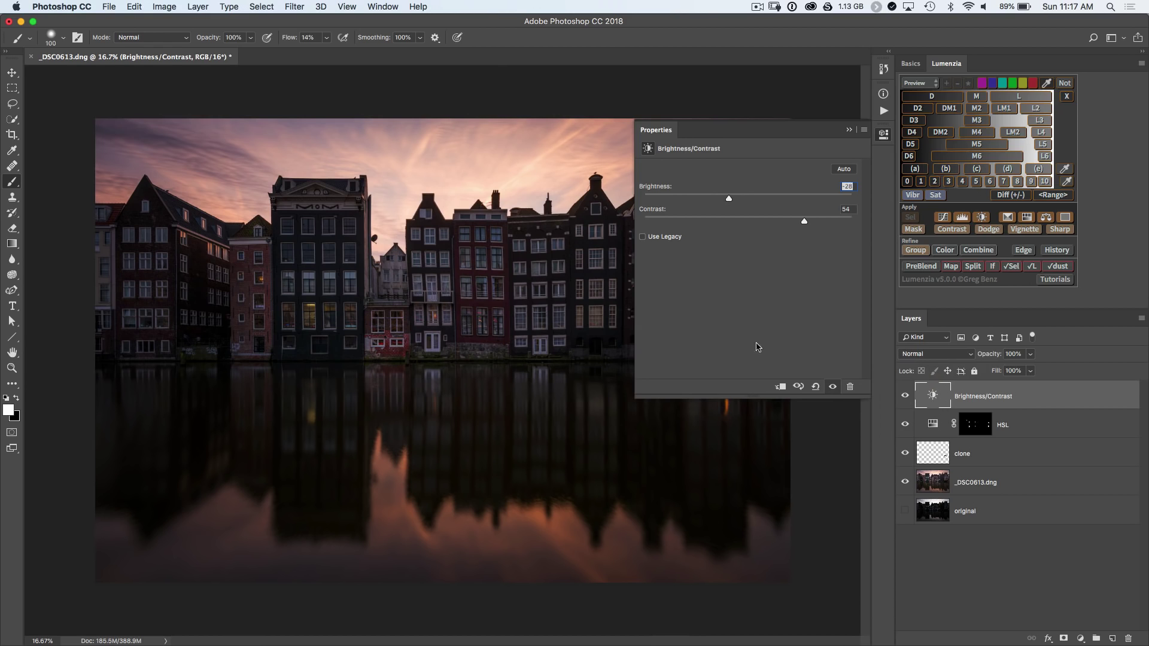
{"action": "left_click", "coordinate": [907, 396]}
{"action": "left_click", "coordinate": [906, 395]}
{"action": "left_click", "coordinate": [885, 134]}
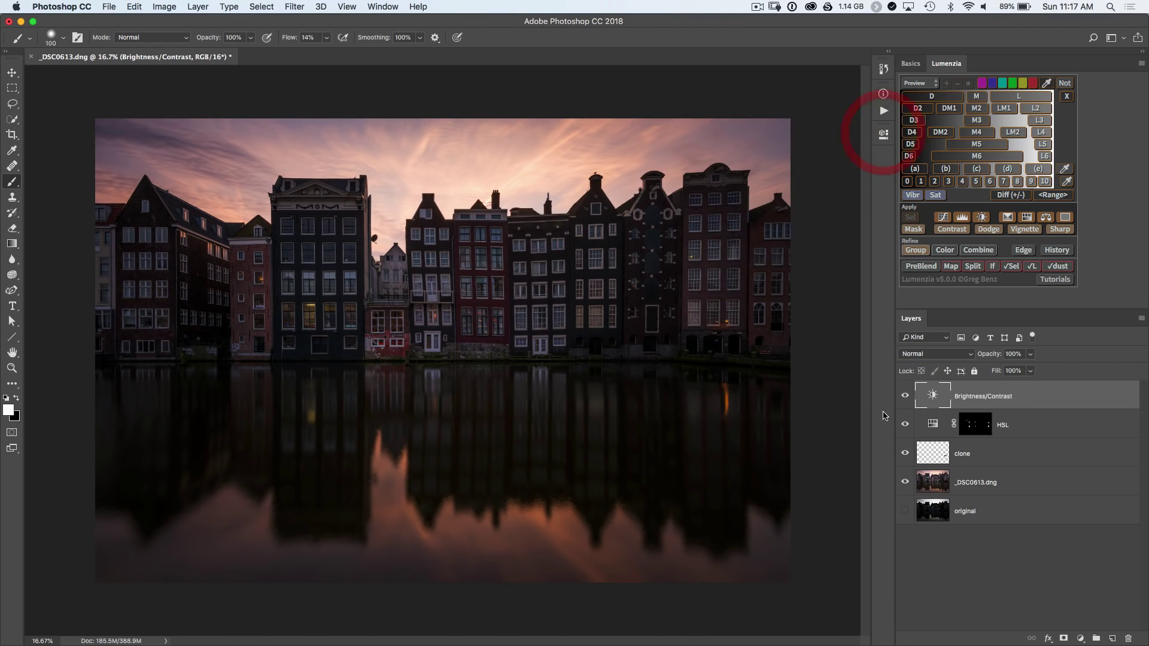
{"action": "left_click", "coordinate": [905, 396]}
{"action": "left_click", "coordinate": [905, 396]}
{"action": "left_click", "coordinate": [906, 396]}
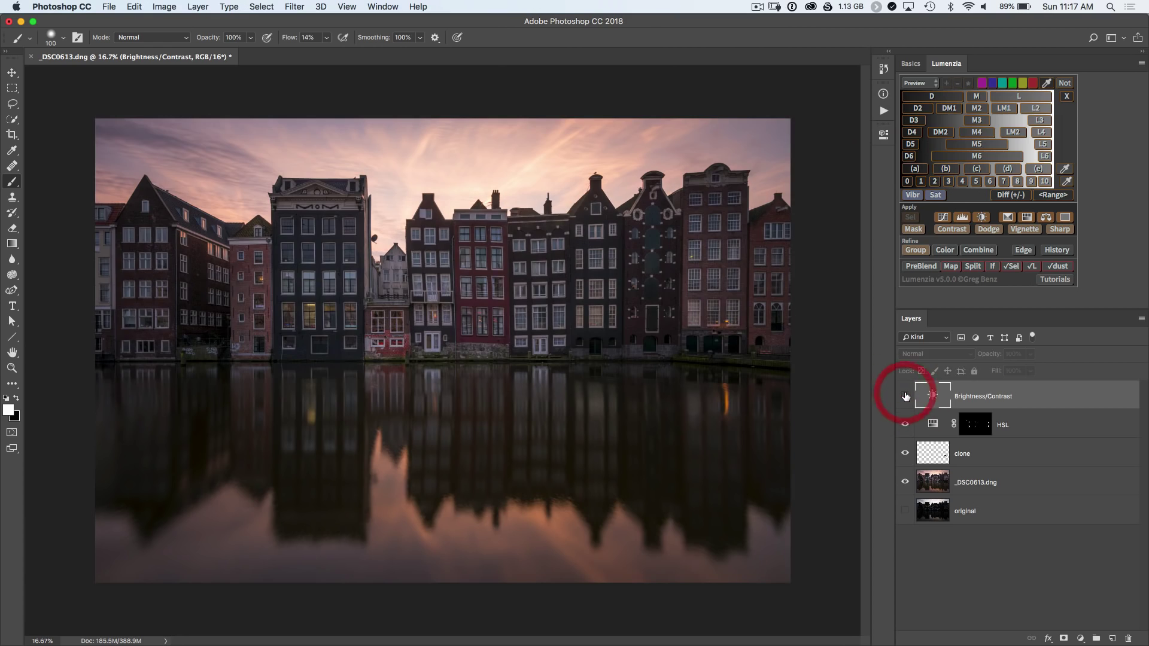
{"action": "left_click", "coordinate": [906, 397]}
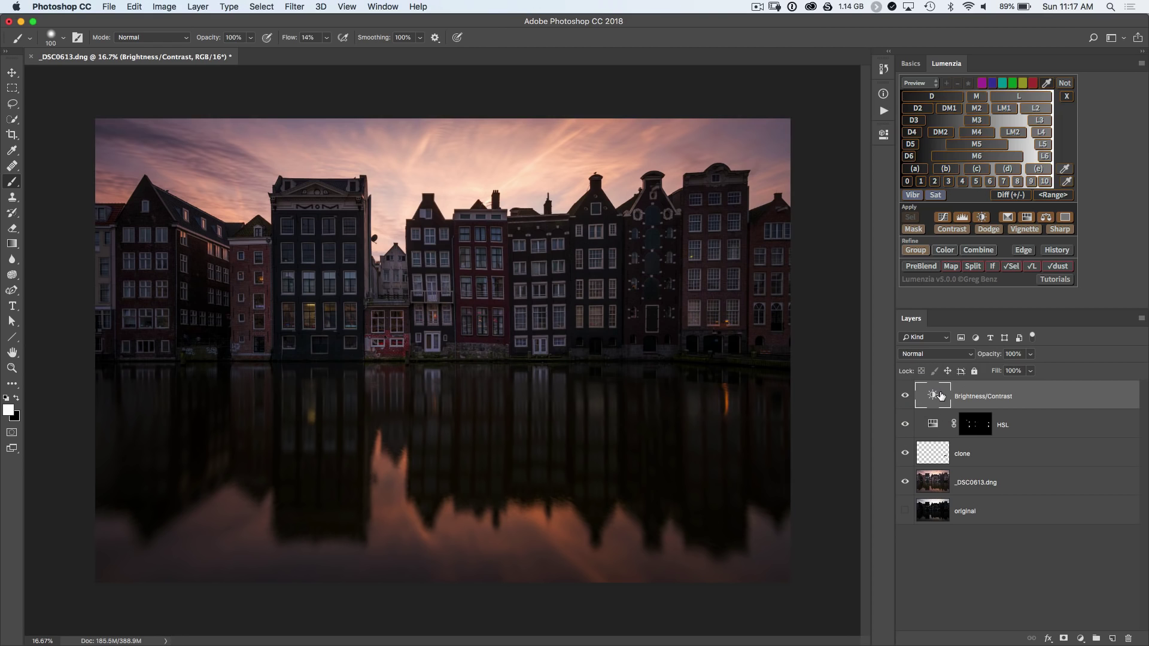
{"action": "left_click", "coordinate": [914, 230]}
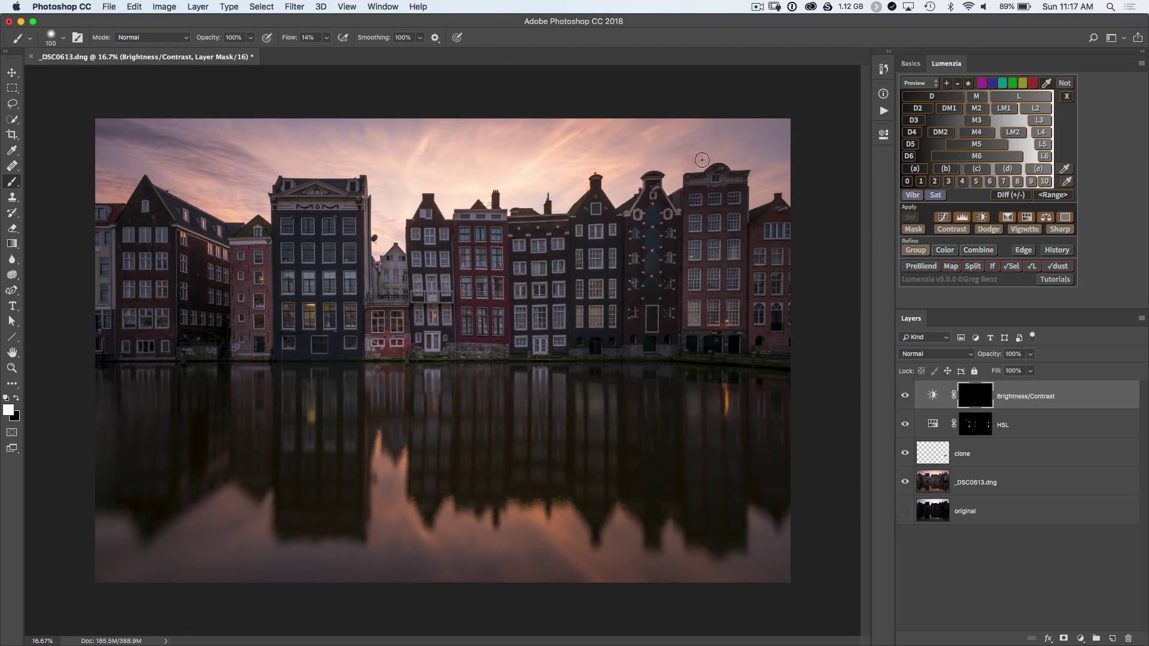
Select the whole sky with the Quick Selection tool and check the selection edge at 200% around the first gable and brick chimney.
{"action": "left_click", "coordinate": [13, 120]}
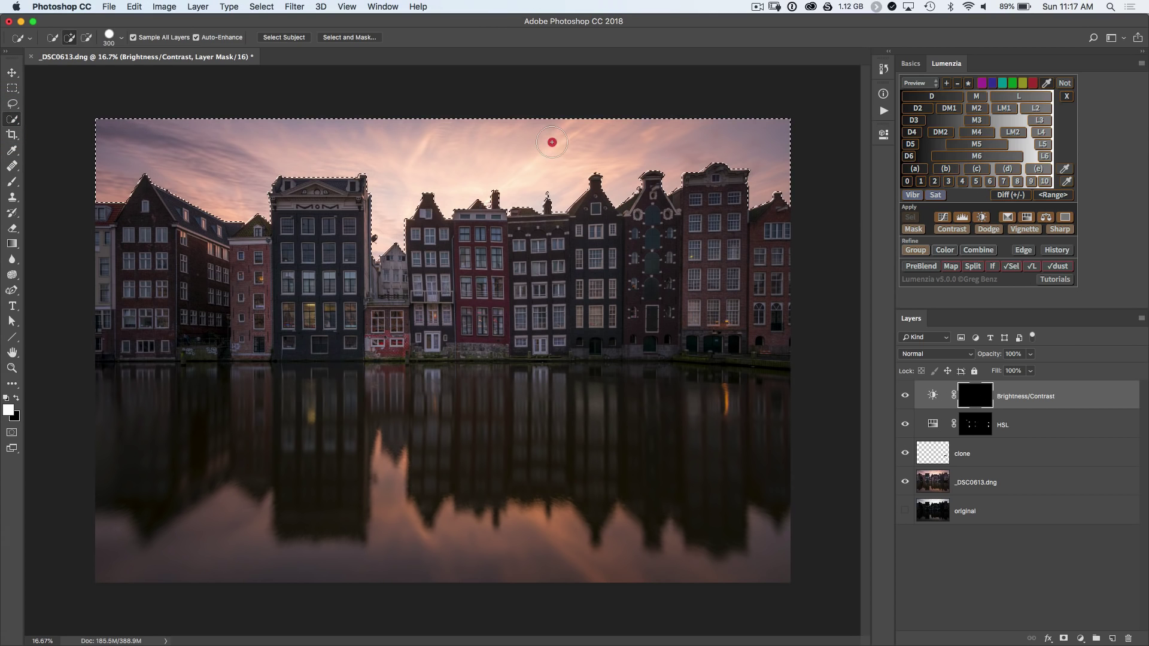
{"action": "key", "text": "super+plus"}
{"action": "key", "text": "super+plus"}
{"action": "key", "text": "super+plus"}
{"action": "key", "text": "super+plus"}
{"action": "key", "text": "super+plus"}
{"action": "key", "text": "super+plus"}
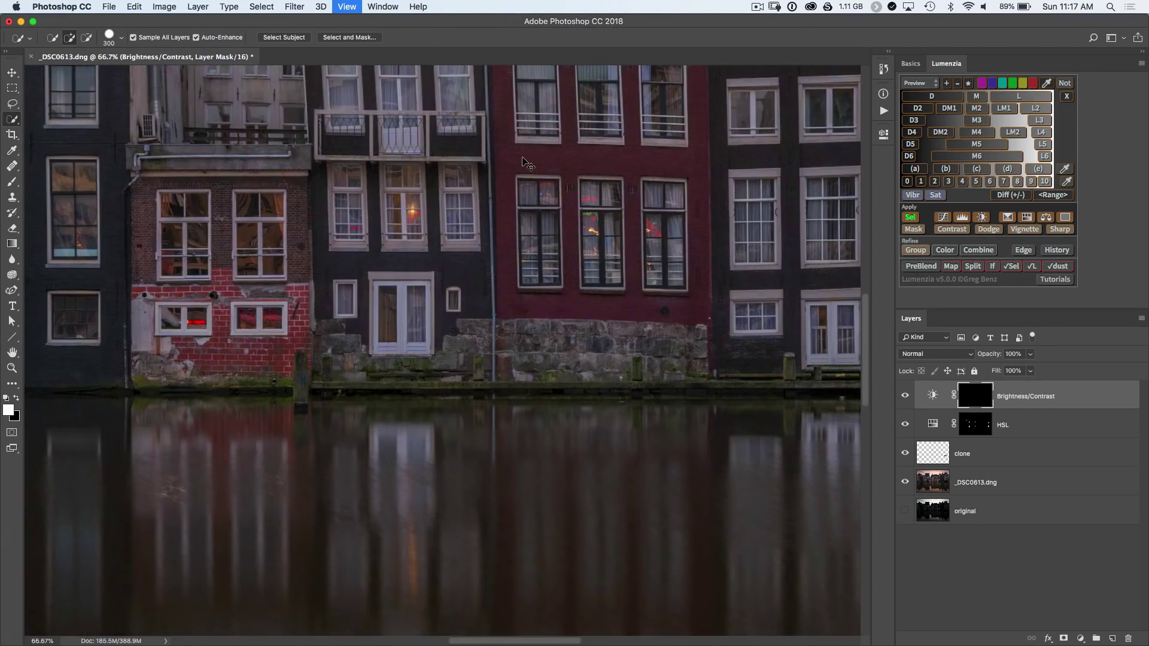
{"action": "key", "text": "h"}
{"action": "left_click_drag", "start_coordinate": [494, 216], "coordinate": [474, 521]}
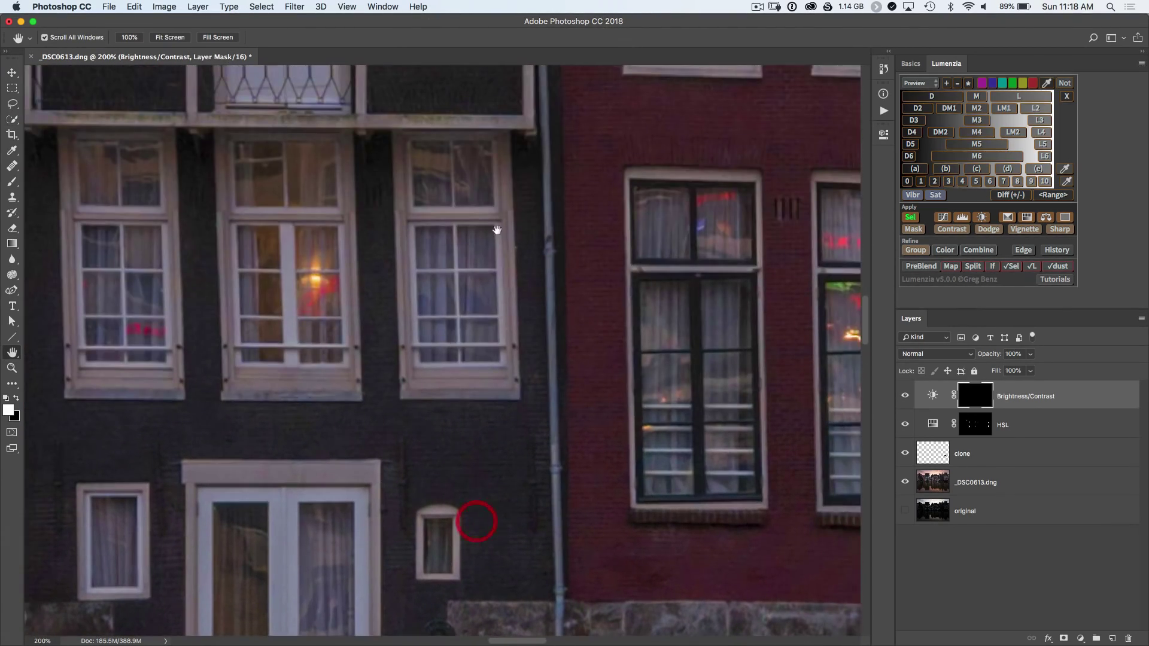
{"action": "left_click_drag", "start_coordinate": [475, 282], "coordinate": [483, 365]}
{"action": "left_click_drag", "start_coordinate": [464, 413], "coordinate": [452, 493]}
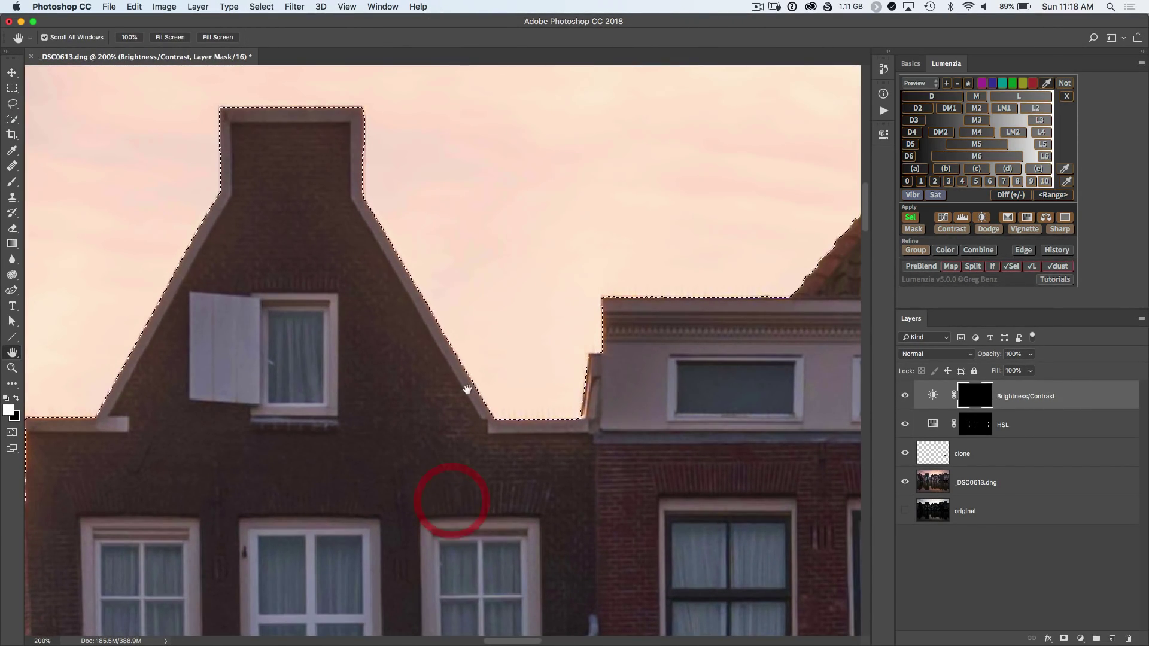
{"action": "left_click_drag", "start_coordinate": [553, 333], "coordinate": [259, 411]}
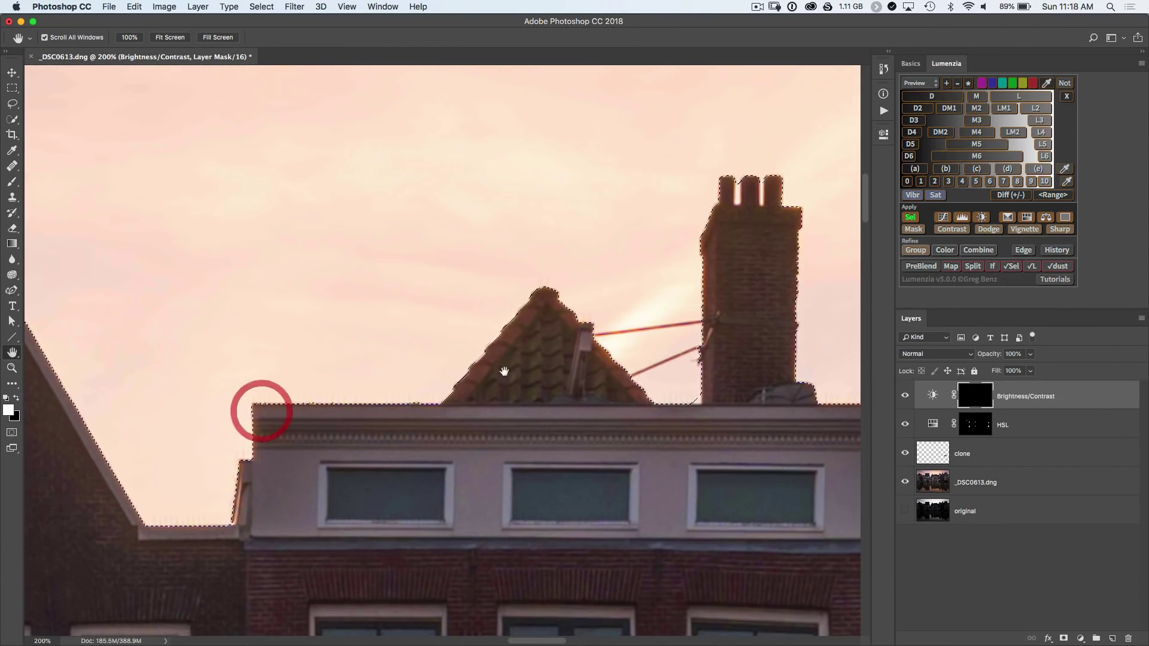
{"action": "left_click_drag", "start_coordinate": [482, 377], "coordinate": [335, 359]}
{"action": "key", "text": "v"}
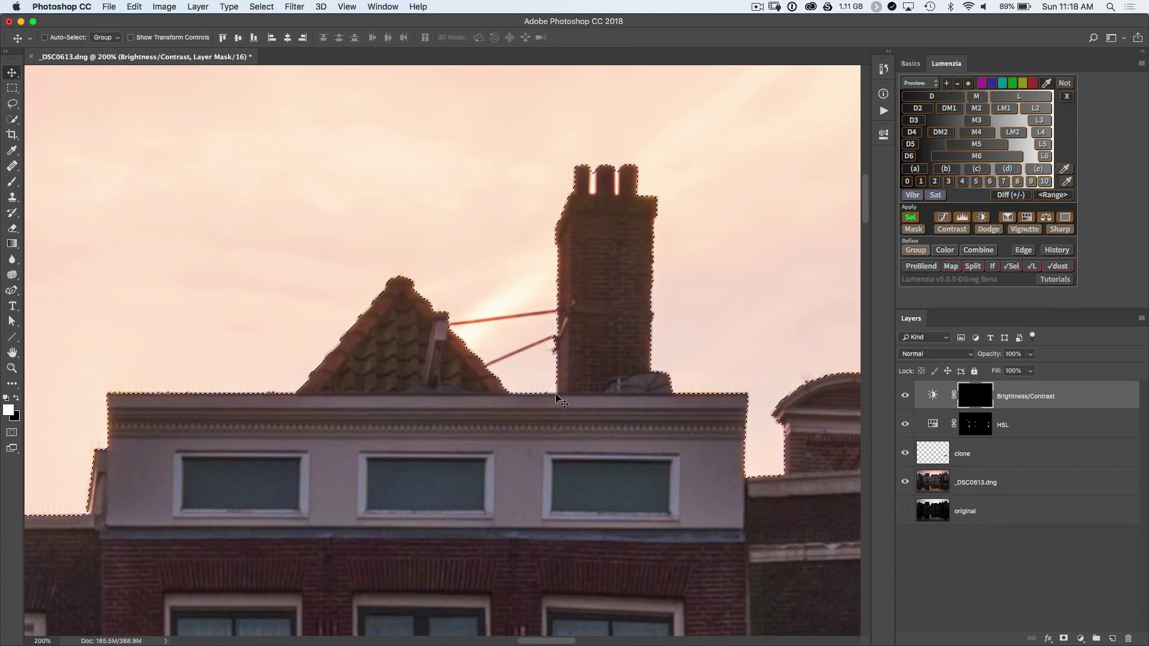
Examine the sky selection's edge along the remaining rooftops, including the thin poles, the perched birds and the last gable.
{"action": "left_click_drag", "start_coordinate": [594, 415], "coordinate": [187, 432]}
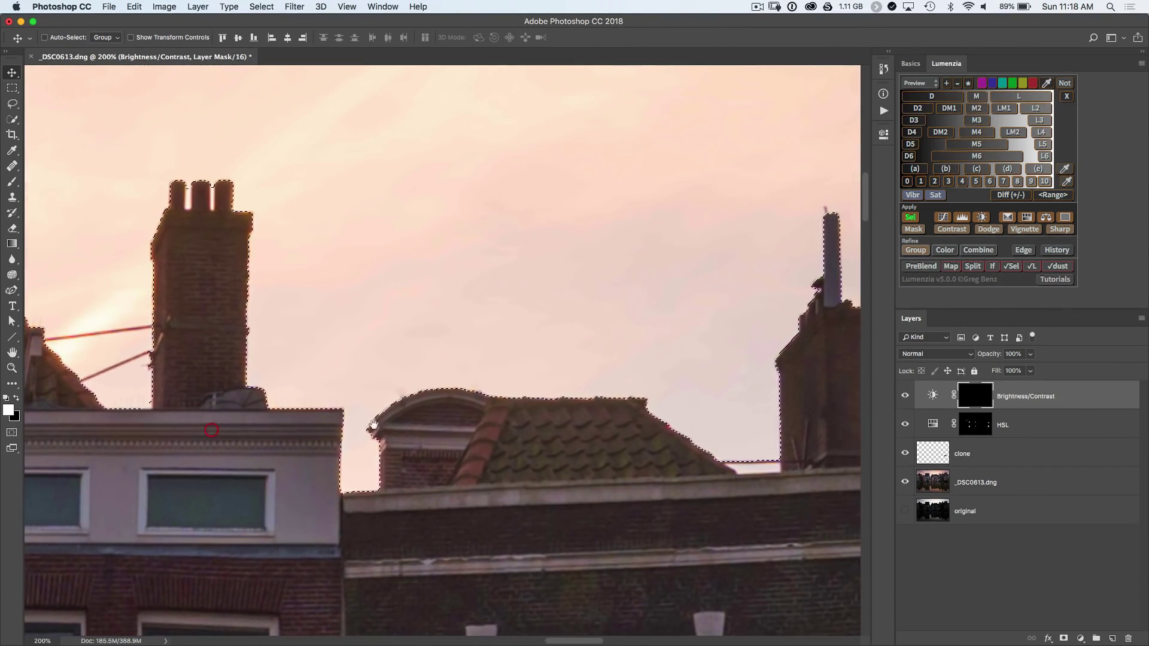
{"action": "left_click_drag", "start_coordinate": [479, 383], "coordinate": [236, 378]}
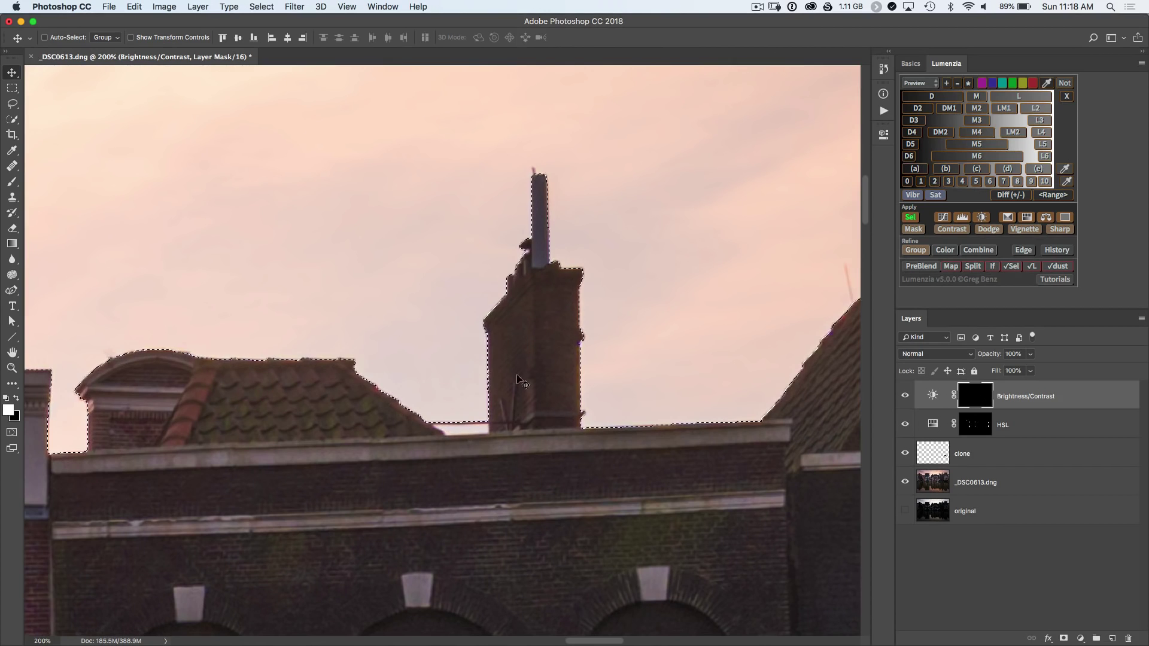
{"action": "left_click_drag", "start_coordinate": [410, 341], "coordinate": [231, 382]}
{"action": "left_click_drag", "start_coordinate": [569, 338], "coordinate": [351, 403]}
{"action": "left_click_drag", "start_coordinate": [615, 263], "coordinate": [465, 352]}
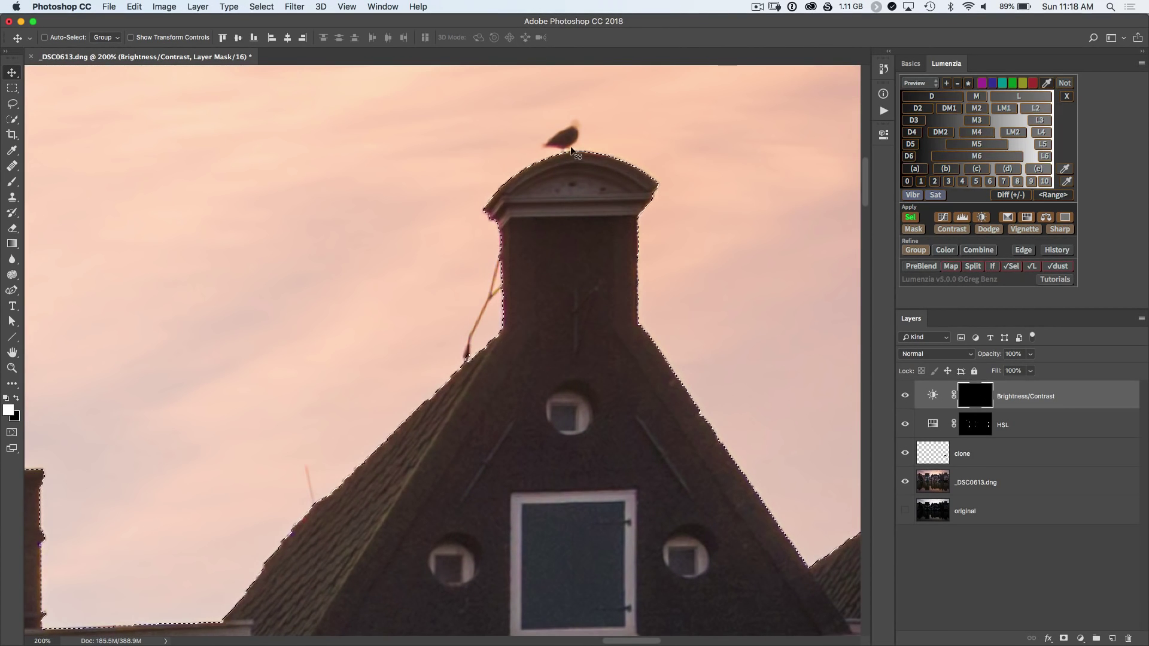
{"action": "left_click_drag", "start_coordinate": [529, 281], "coordinate": [387, 322]}
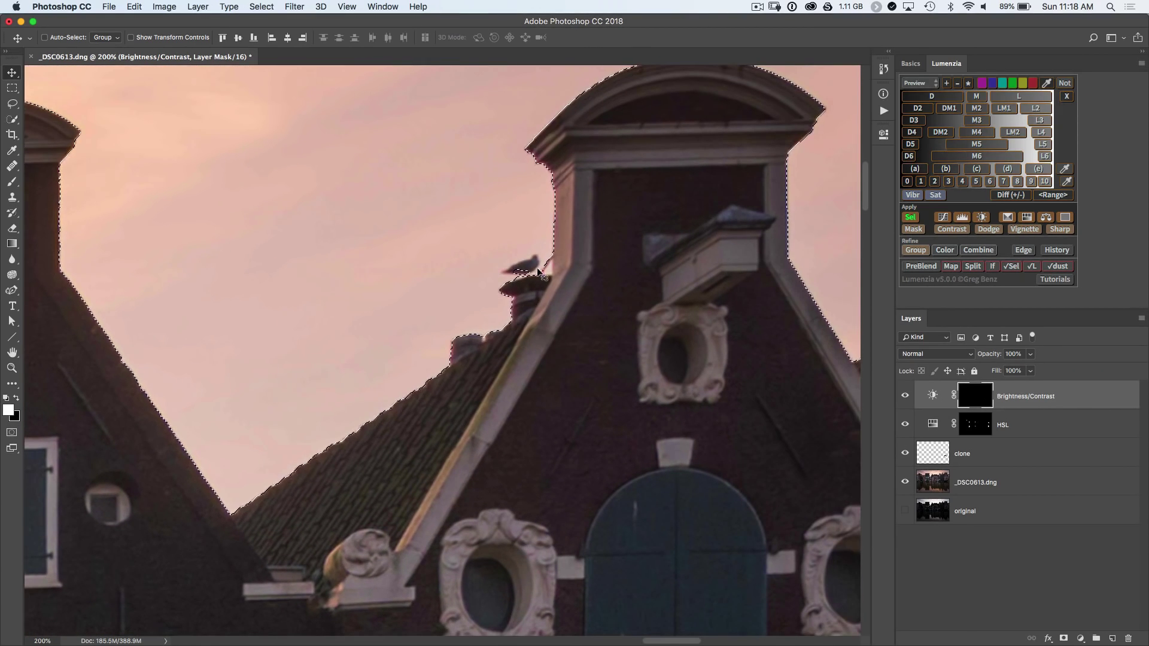
{"action": "left_click_drag", "start_coordinate": [525, 242], "coordinate": [312, 344]}
{"action": "left_click_drag", "start_coordinate": [522, 384], "coordinate": [221, 393]}
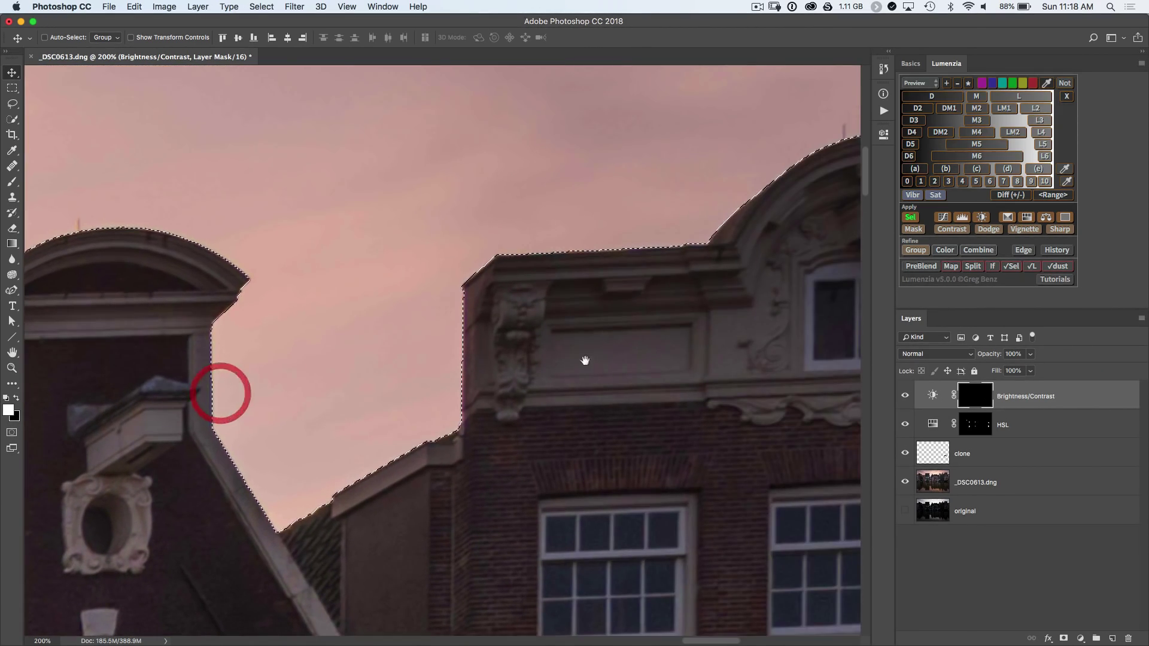
{"action": "left_click_drag", "start_coordinate": [585, 359], "coordinate": [228, 393]}
{"action": "left_click_drag", "start_coordinate": [444, 339], "coordinate": [303, 326]}
{"action": "left_click_drag", "start_coordinate": [495, 352], "coordinate": [377, 314]}
{"action": "left_click_drag", "start_coordinate": [460, 443], "coordinate": [426, 205]}
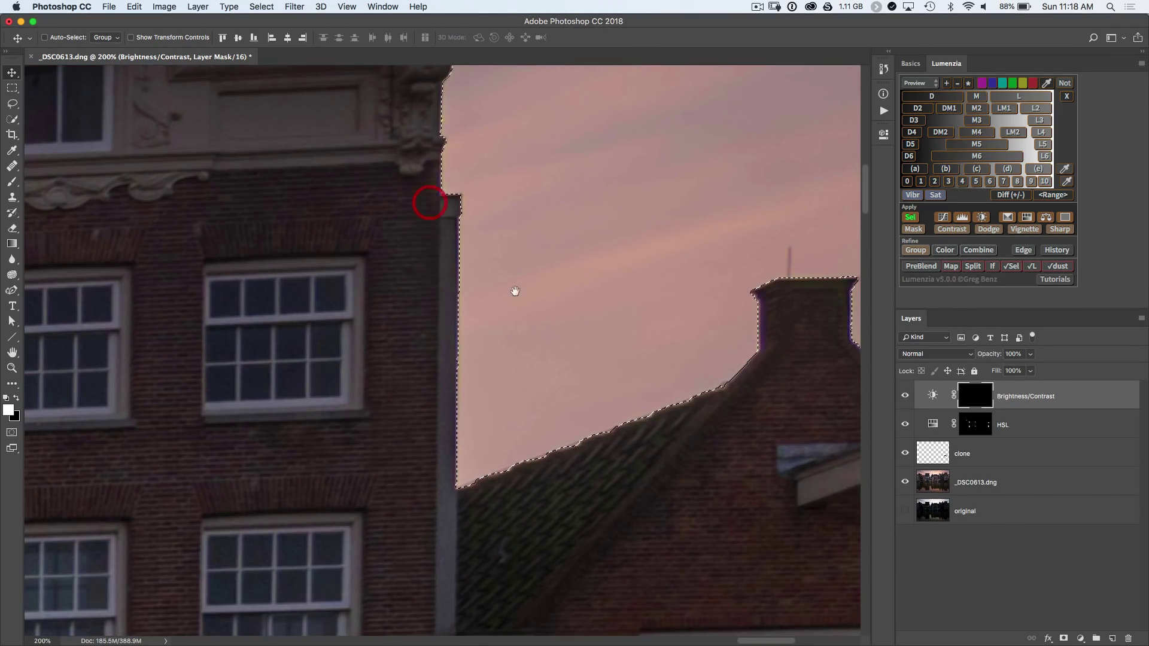
{"action": "left_click_drag", "start_coordinate": [513, 290], "coordinate": [290, 361]}
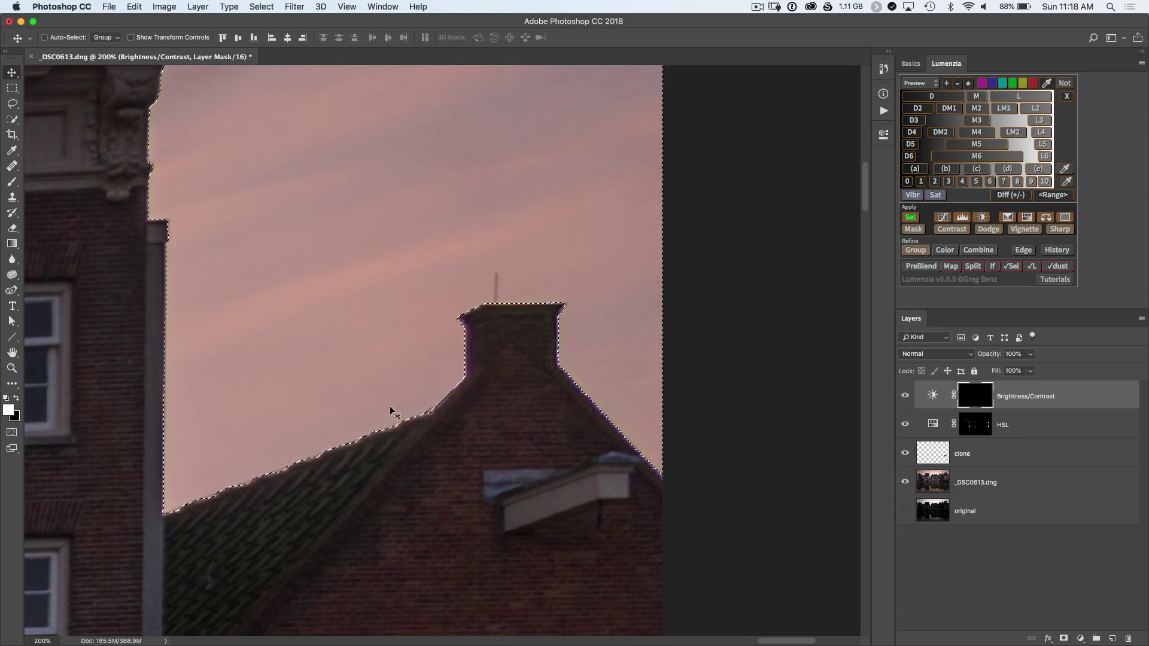
{"action": "left_click_drag", "start_coordinate": [218, 321], "coordinate": [679, 279]}
{"action": "left_click_drag", "start_coordinate": [340, 331], "coordinate": [559, 300]}
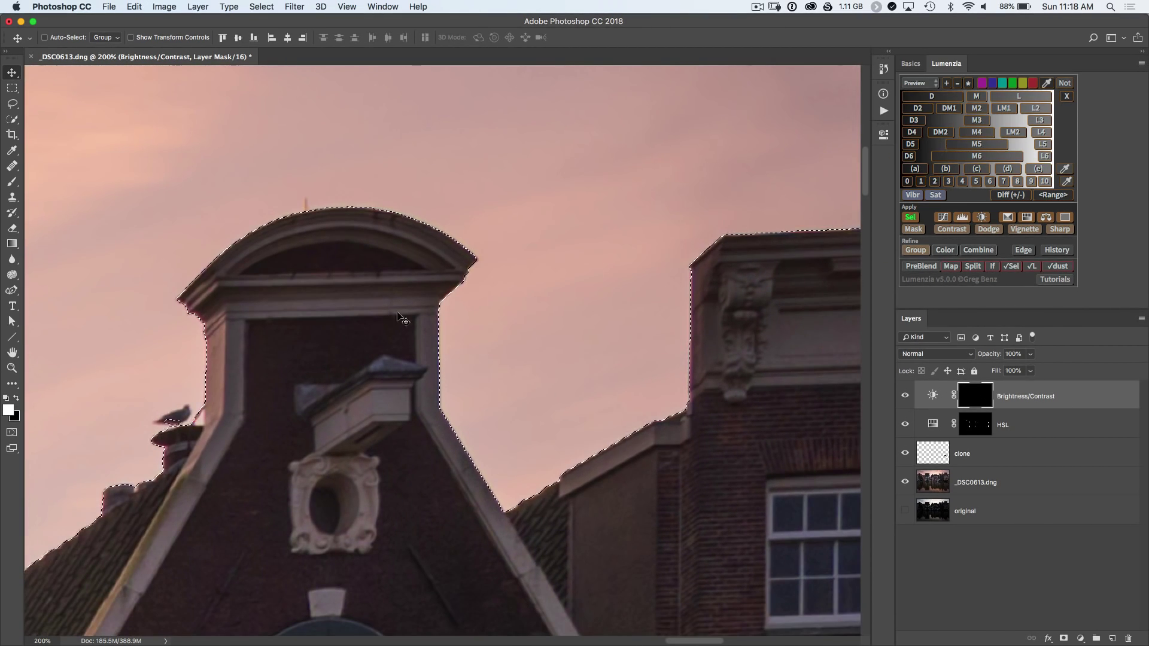
{"action": "left_click_drag", "start_coordinate": [410, 308], "coordinate": [488, 295]}
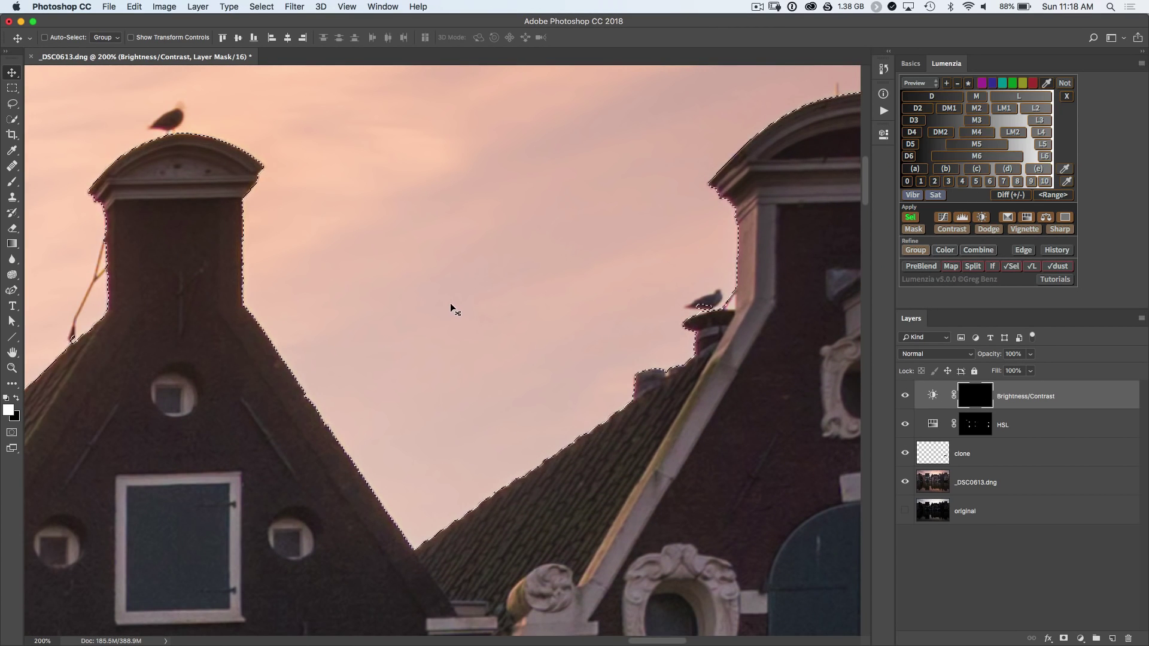
Discard the sky selection and show the whole photo again.
{"action": "key", "text": "super+0"}
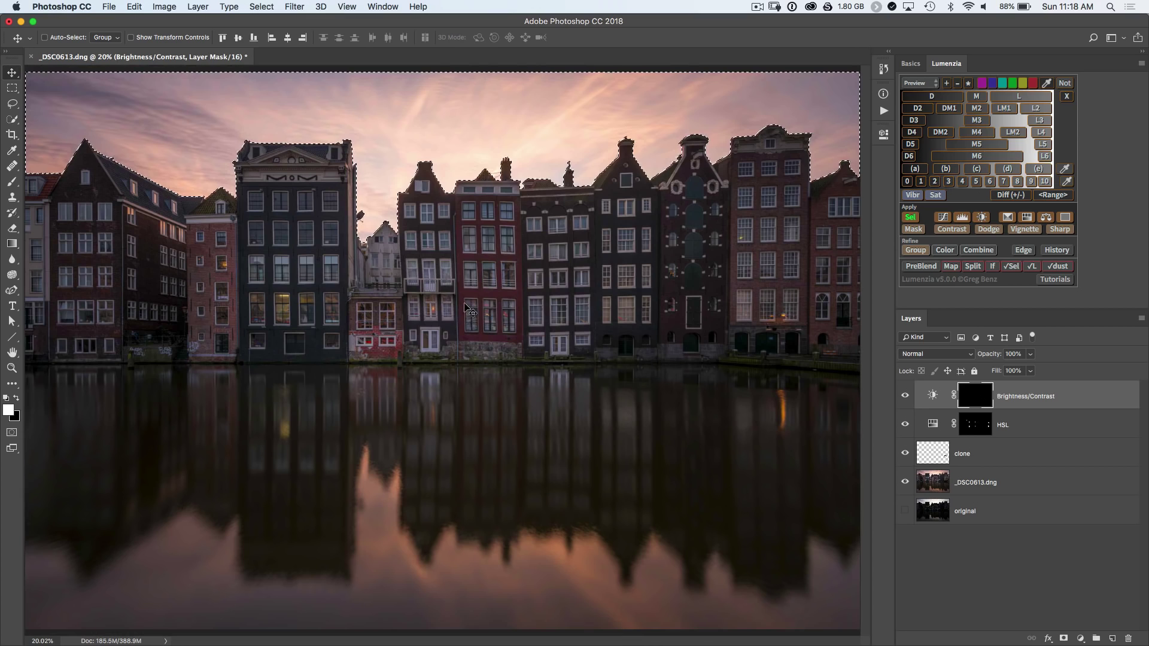
{"action": "key", "text": "super+d"}
{"action": "key", "text": "super+minus"}
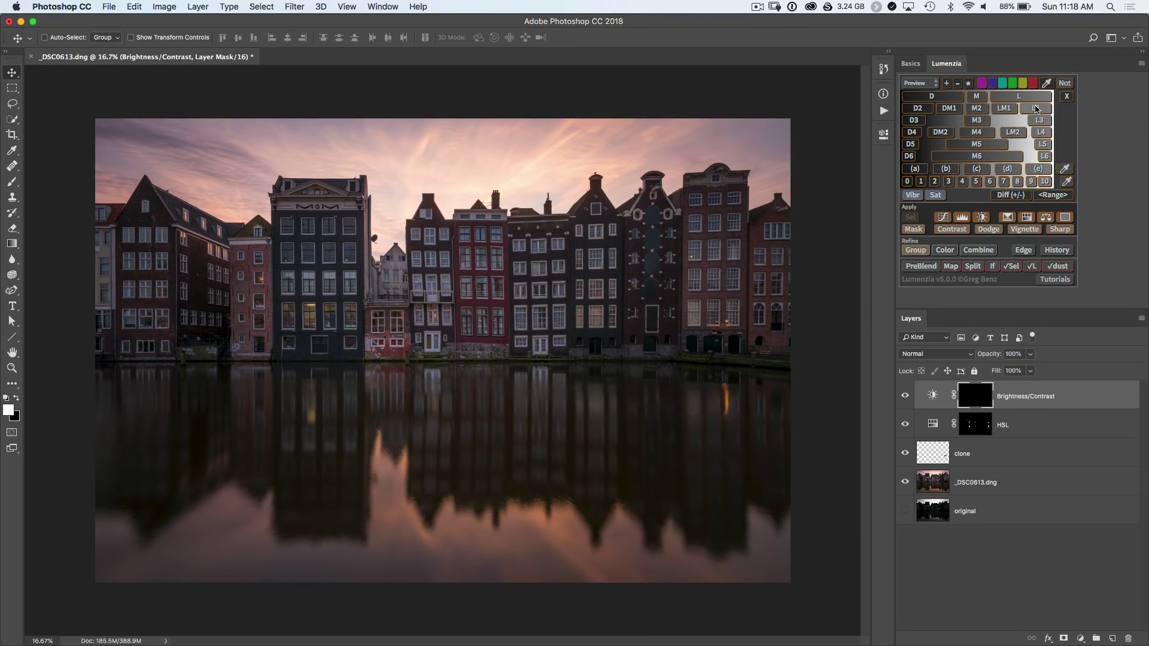
Preview the Lumenzia lights masks L, L3 and L2, and load the L2 mask as a selection.
{"action": "left_click", "coordinate": [1041, 95]}
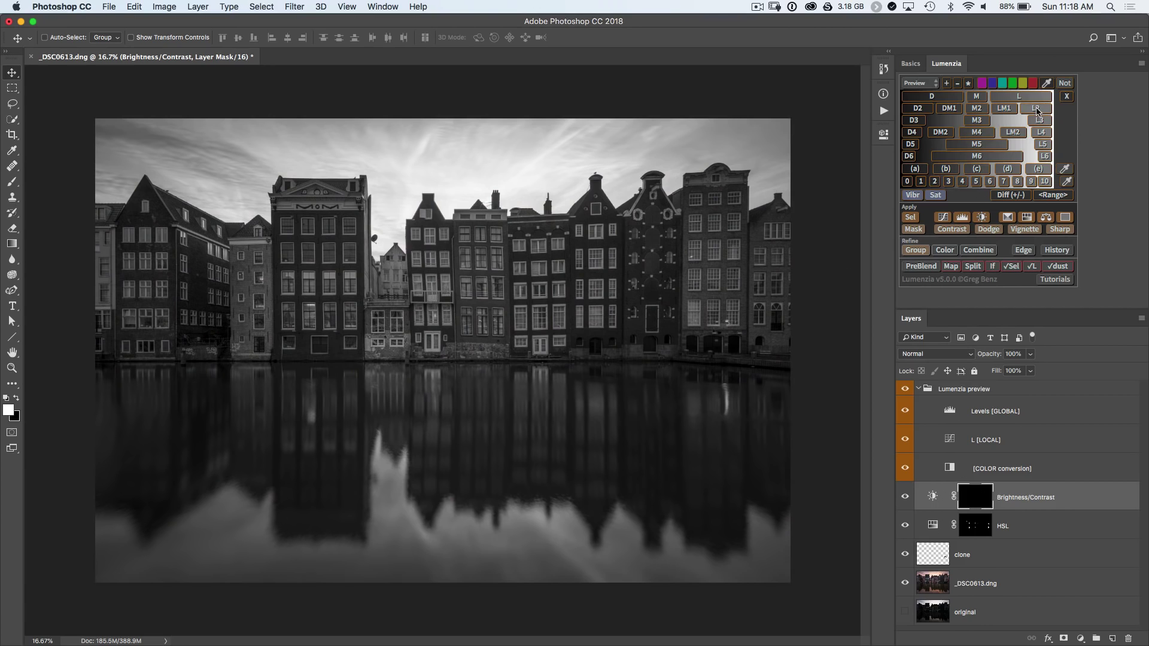
{"action": "left_click", "coordinate": [1036, 109]}
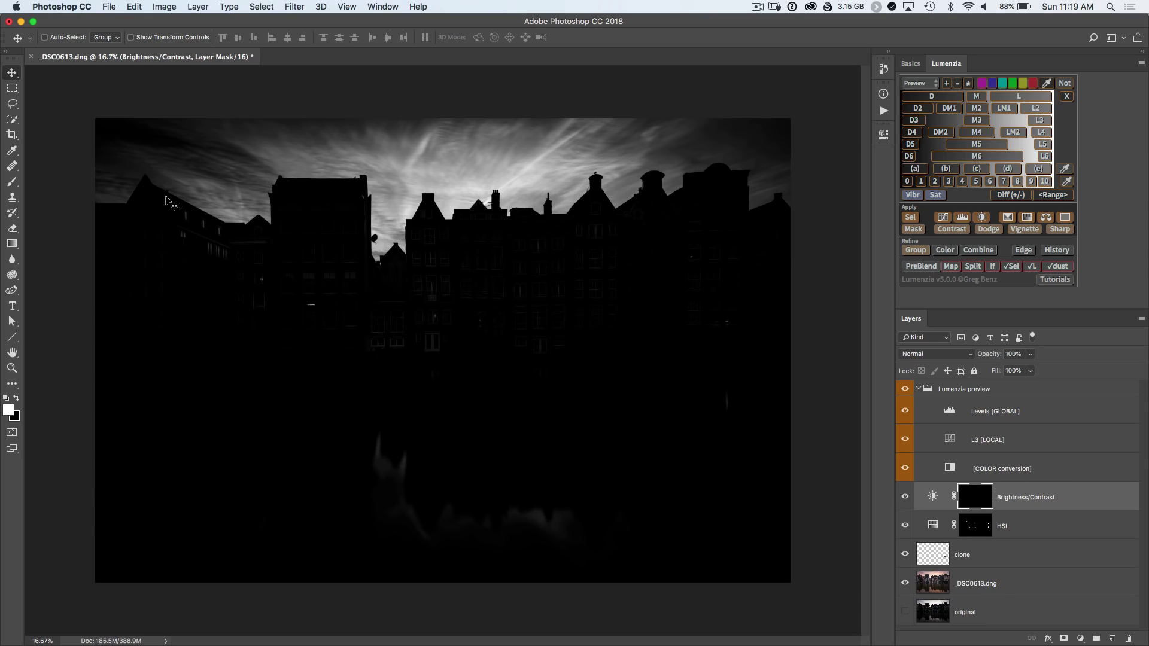
{"action": "left_click", "coordinate": [1034, 109]}
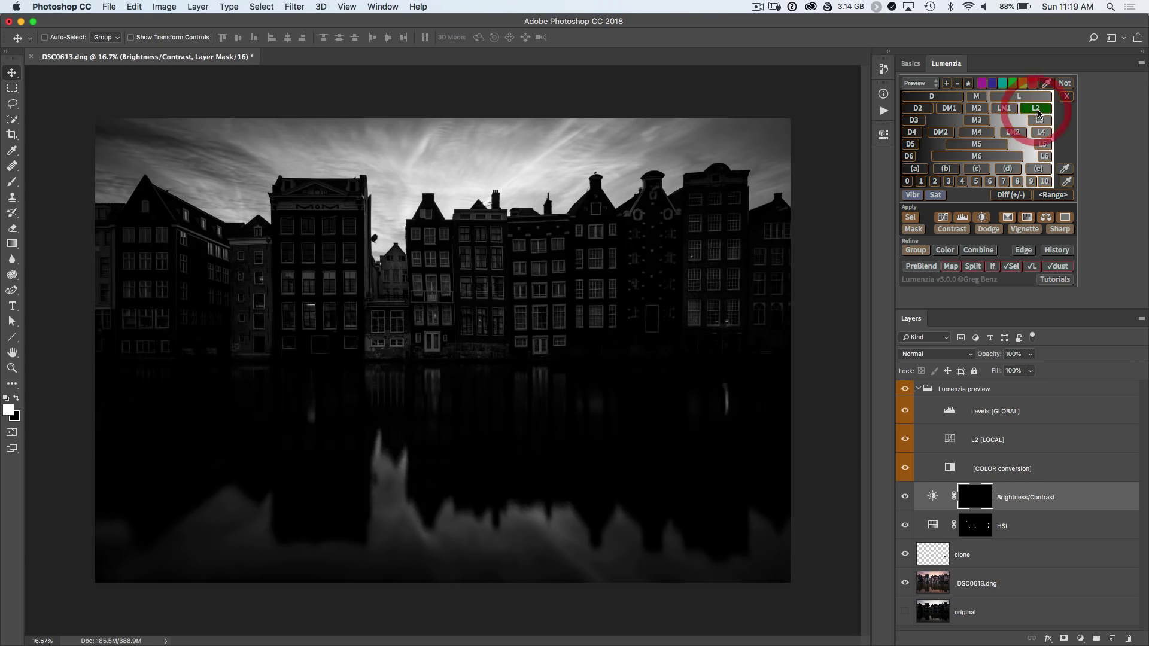
{"action": "left_click", "coordinate": [910, 218]}
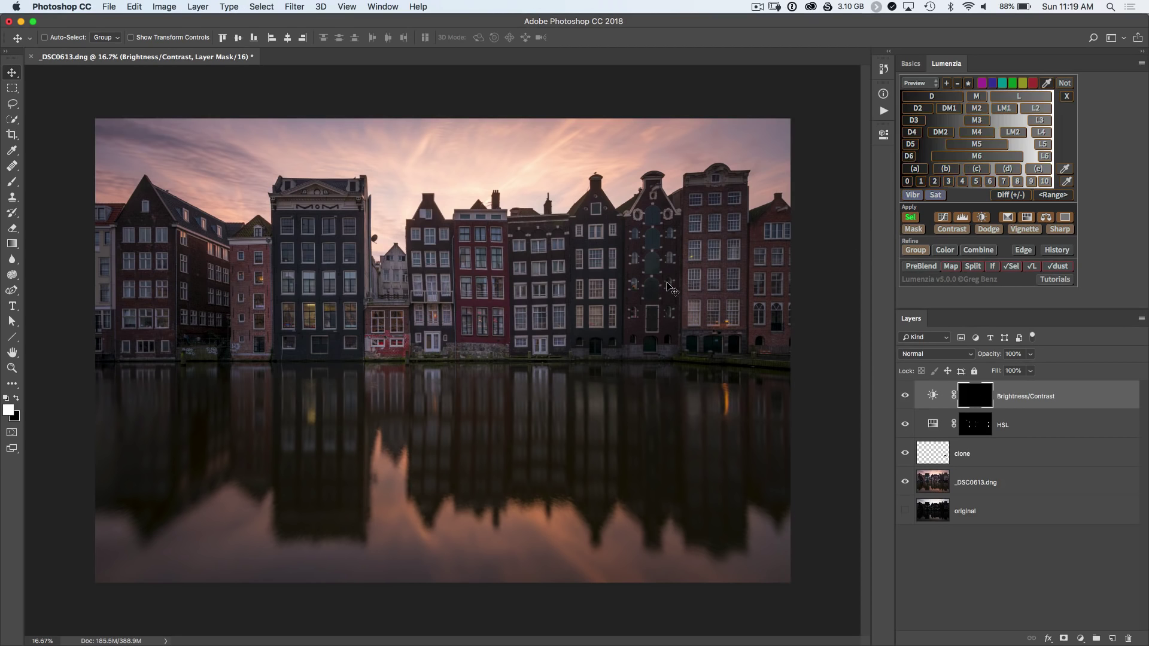
Paint the Brightness/Contrast mask white over the sky with an 1100 px brush at 14% flow, and display the mask beside the photo in a split view.
{"action": "key", "text": "b"}
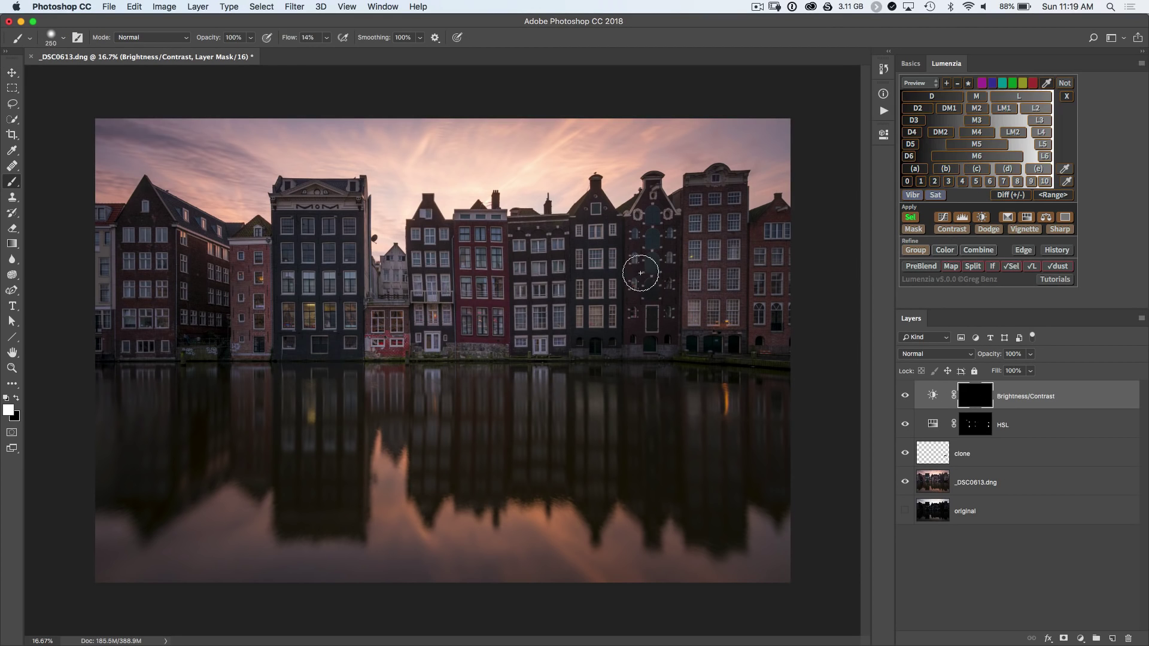
{"action": "key", "text": "bracketright"}
{"action": "key", "text": "bracketright"}
{"action": "key", "text": "bracketright"}
{"action": "key", "text": "bracketright"}
{"action": "key", "text": "bracketright"}
{"action": "key", "text": "bracketright"}
{"action": "key", "text": "bracketright"}
{"action": "key", "text": "bracketright"}
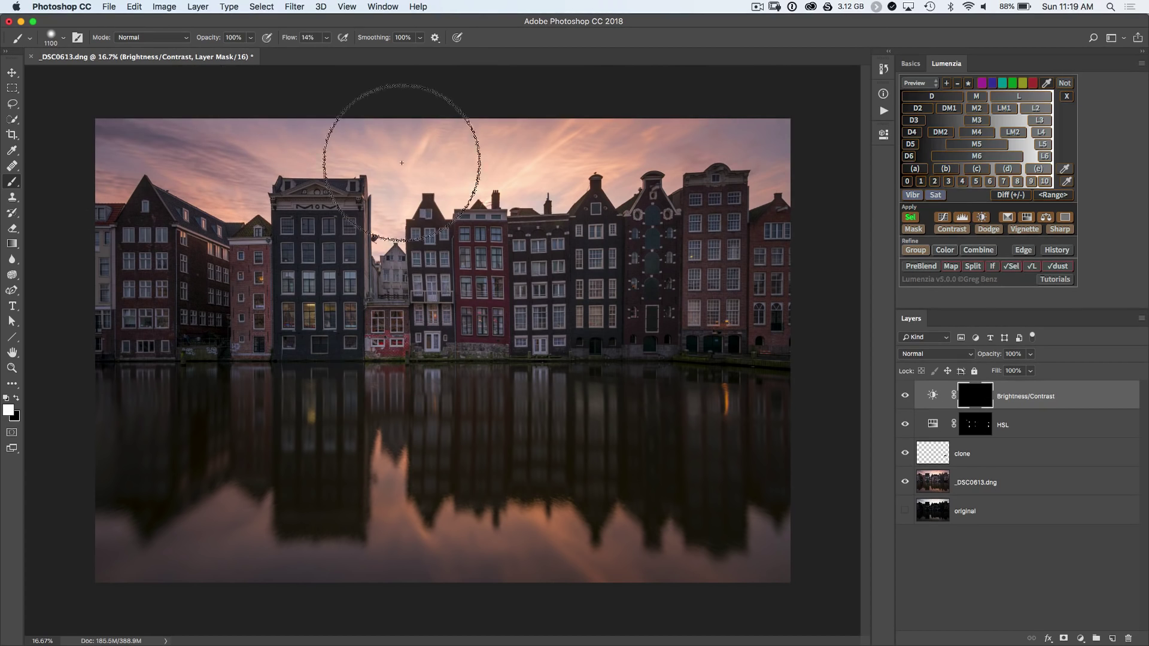
{"action": "mouse_move", "coordinate": [402, 163]}
{"action": "left_mouse_down"}
{"action": "mouse_move", "coordinate": [463, 153]}
{"action": "mouse_move", "coordinate": [444, 128]}
{"action": "left_mouse_up"}
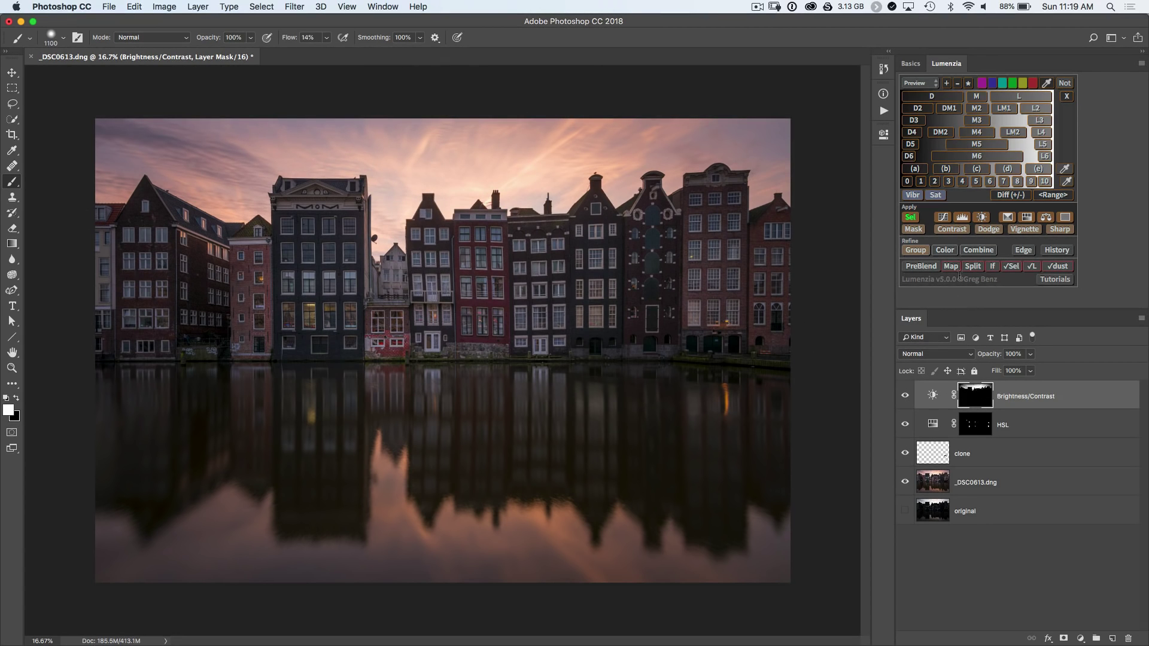
{"action": "left_click", "coordinate": [974, 268]}
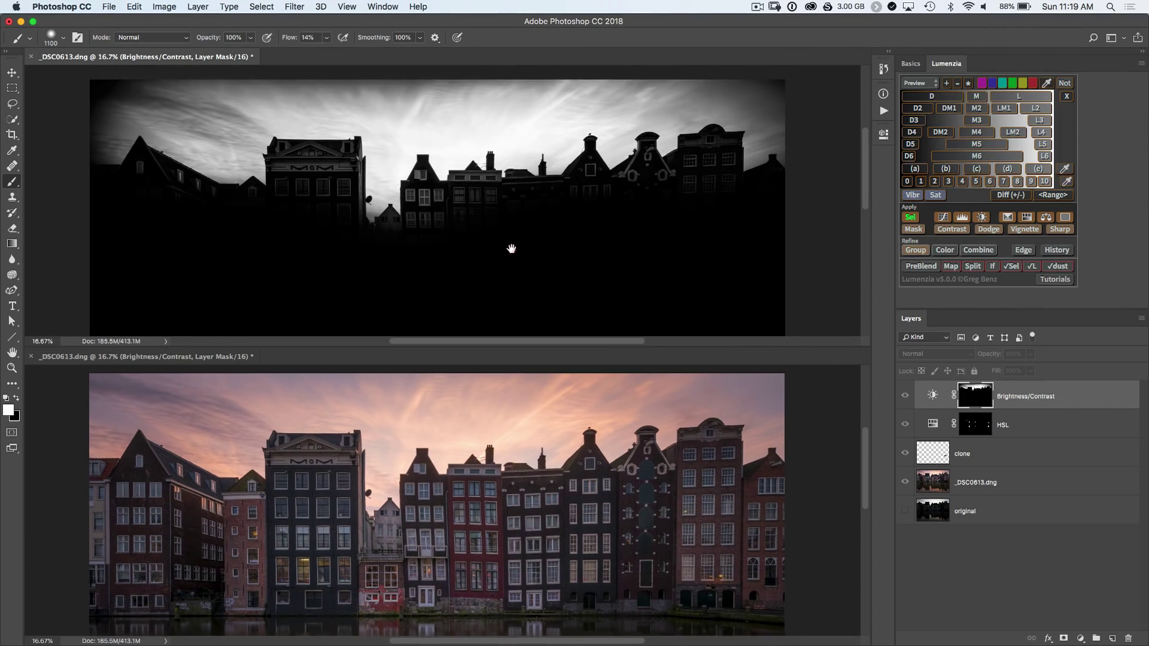
Paint white over the sky in the Brightness/Contrast mask, out to its side edges, with a 500 px brush at 14% flow.
{"action": "key", "text": "bracketleft"}
{"action": "key", "text": "bracketleft"}
{"action": "key", "text": "bracketleft"}
{"action": "key", "text": "bracketleft"}
{"action": "key", "text": "bracketleft"}
{"action": "key", "text": "bracketleft"}
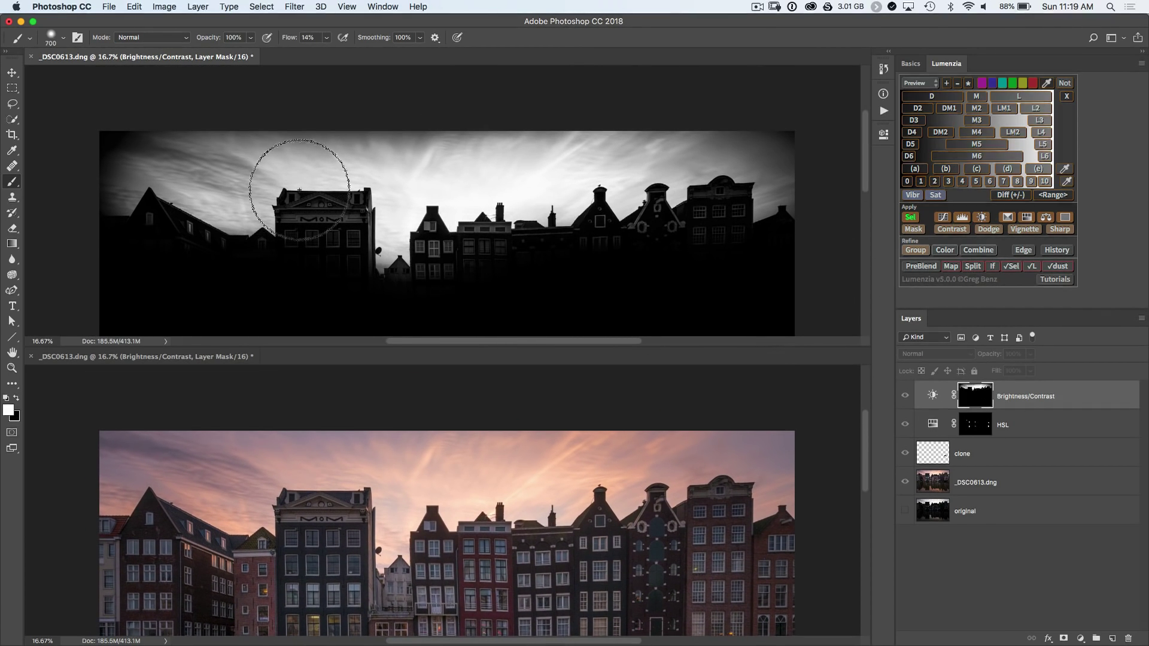
{"action": "mouse_move", "coordinate": [78, 206]}
{"action": "left_mouse_down"}
{"action": "mouse_move", "coordinate": [143, 178]}
{"action": "mouse_move", "coordinate": [116, 139]}
{"action": "mouse_move", "coordinate": [267, 187]}
{"action": "mouse_move", "coordinate": [240, 196]}
{"action": "mouse_move", "coordinate": [145, 168]}
{"action": "mouse_move", "coordinate": [399, 156]}
{"action": "mouse_move", "coordinate": [192, 151]}
{"action": "mouse_move", "coordinate": [792, 193]}
{"action": "mouse_move", "coordinate": [774, 185]}
{"action": "mouse_move", "coordinate": [765, 156]}
{"action": "mouse_move", "coordinate": [782, 164]}
{"action": "mouse_move", "coordinate": [611, 140]}
{"action": "mouse_move", "coordinate": [197, 147]}
{"action": "mouse_move", "coordinate": [306, 169]}
{"action": "mouse_move", "coordinate": [200, 160]}
{"action": "mouse_move", "coordinate": [150, 136]}
{"action": "mouse_move", "coordinate": [87, 176]}
{"action": "mouse_move", "coordinate": [107, 134]}
{"action": "mouse_move", "coordinate": [144, 169]}
{"action": "left_mouse_up"}
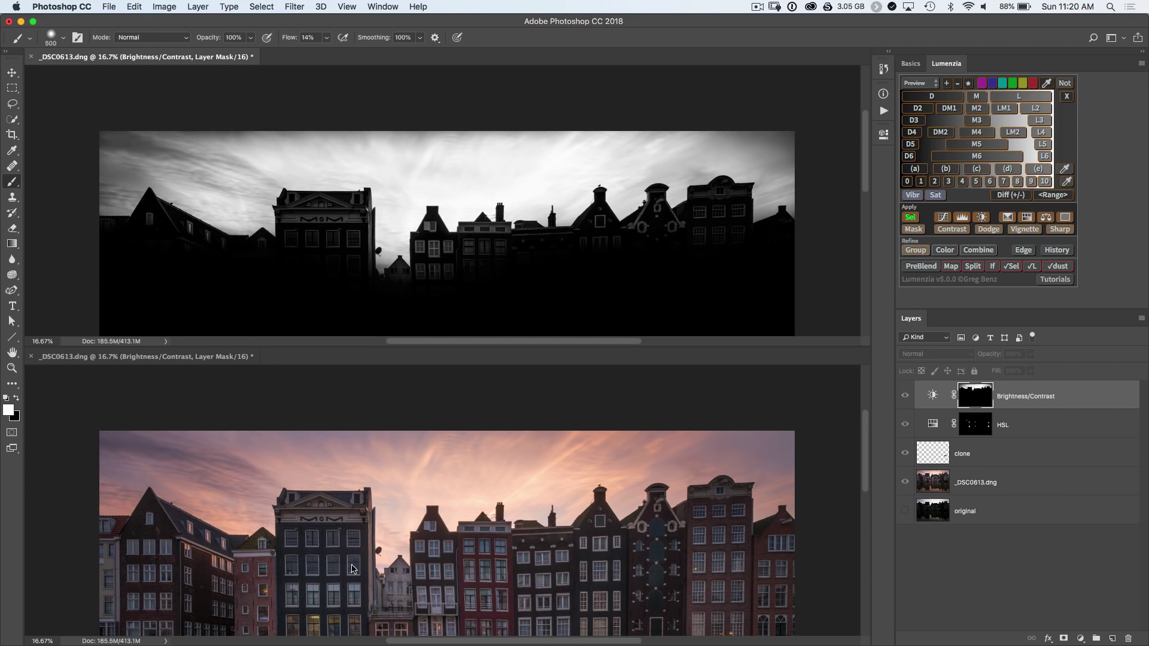
{"action": "mouse_move", "coordinate": [295, 159]}
{"action": "left_mouse_down"}
{"action": "mouse_move", "coordinate": [172, 139]}
{"action": "mouse_move", "coordinate": [77, 153]}
{"action": "mouse_move", "coordinate": [87, 196]}
{"action": "mouse_move", "coordinate": [236, 187]}
{"action": "mouse_move", "coordinate": [303, 137]}
{"action": "mouse_move", "coordinate": [361, 166]}
{"action": "mouse_move", "coordinate": [621, 136]}
{"action": "mouse_move", "coordinate": [706, 152]}
{"action": "left_mouse_up"}
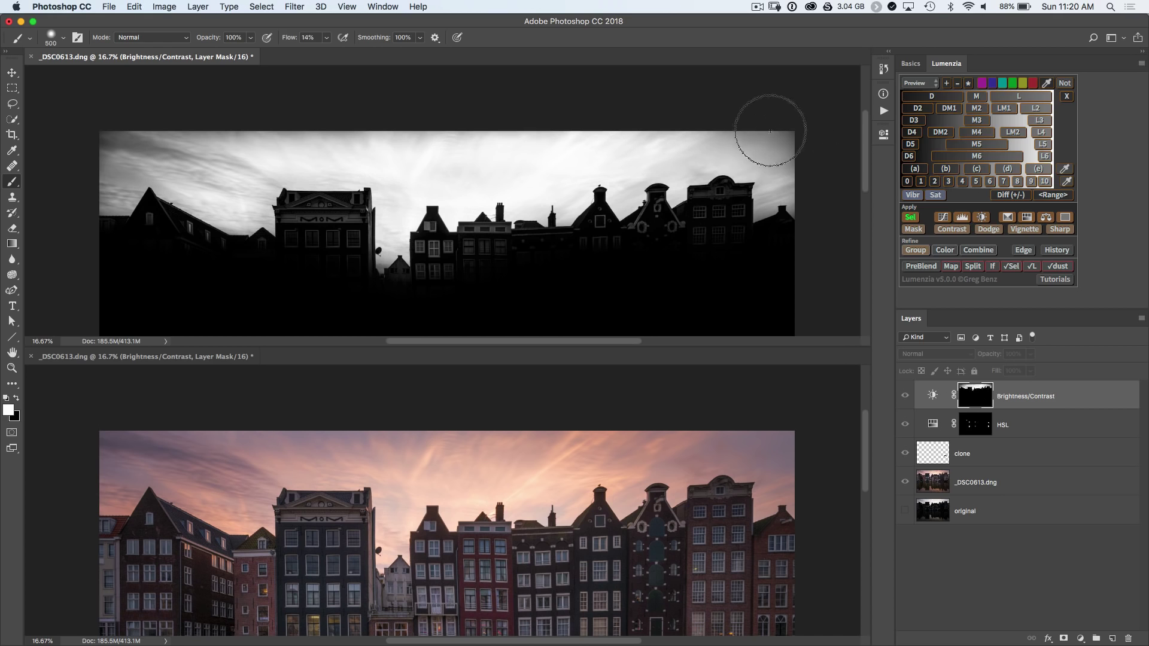
{"action": "mouse_move", "coordinate": [770, 125]}
{"action": "left_mouse_down"}
{"action": "mouse_move", "coordinate": [765, 204]}
{"action": "mouse_move", "coordinate": [803, 146]}
{"action": "mouse_move", "coordinate": [680, 174]}
{"action": "mouse_move", "coordinate": [401, 204]}
{"action": "mouse_move", "coordinate": [397, 185]}
{"action": "mouse_move", "coordinate": [222, 176]}
{"action": "mouse_move", "coordinate": [142, 157]}
{"action": "mouse_move", "coordinate": [133, 185]}
{"action": "mouse_move", "coordinate": [101, 201]}
{"action": "mouse_move", "coordinate": [149, 174]}
{"action": "mouse_move", "coordinate": [78, 142]}
{"action": "mouse_move", "coordinate": [161, 161]}
{"action": "mouse_move", "coordinate": [244, 231]}
{"action": "mouse_move", "coordinate": [294, 177]}
{"action": "mouse_move", "coordinate": [249, 200]}
{"action": "mouse_move", "coordinate": [185, 185]}
{"action": "mouse_move", "coordinate": [239, 159]}
{"action": "mouse_move", "coordinate": [297, 179]}
{"action": "mouse_move", "coordinate": [92, 192]}
{"action": "mouse_move", "coordinate": [308, 154]}
{"action": "mouse_move", "coordinate": [821, 159]}
{"action": "left_mouse_up"}
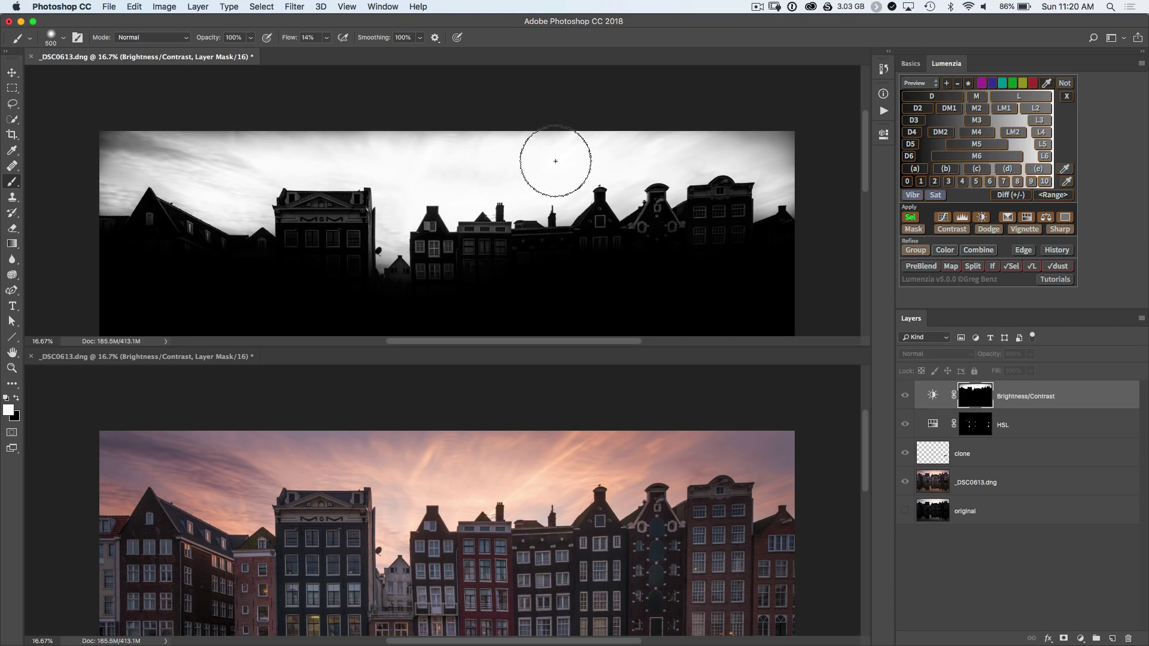
Paint white close along the rooflines and in the gap between the houses with a 300 px brush.
{"action": "key", "text": "bracketleft"}
{"action": "key", "text": "bracketleft"}
{"action": "left_click_drag", "start_coordinate": [381, 252], "coordinate": [388, 255]}
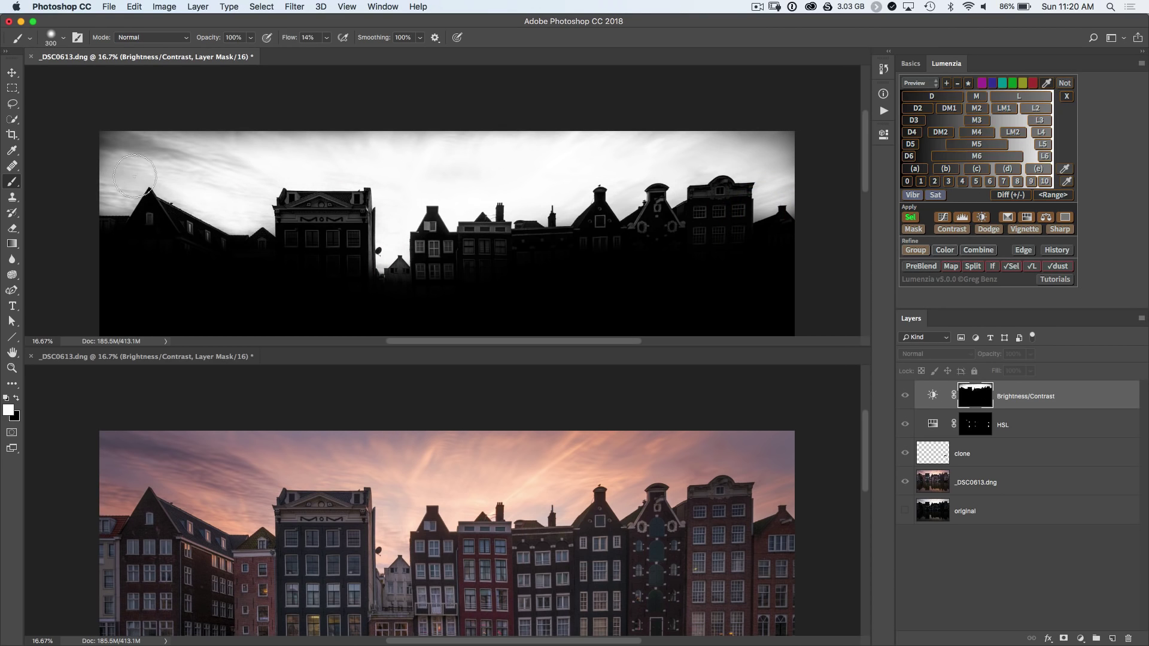
{"action": "left_click_drag", "start_coordinate": [106, 201], "coordinate": [267, 210]}
{"action": "mouse_move", "coordinate": [595, 198]}
{"action": "left_mouse_down"}
{"action": "mouse_move", "coordinate": [616, 185]}
{"action": "mouse_move", "coordinate": [551, 213]}
{"action": "mouse_move", "coordinate": [580, 198]}
{"action": "left_mouse_up"}
{"action": "left_click_drag", "start_coordinate": [688, 185], "coordinate": [768, 177]}
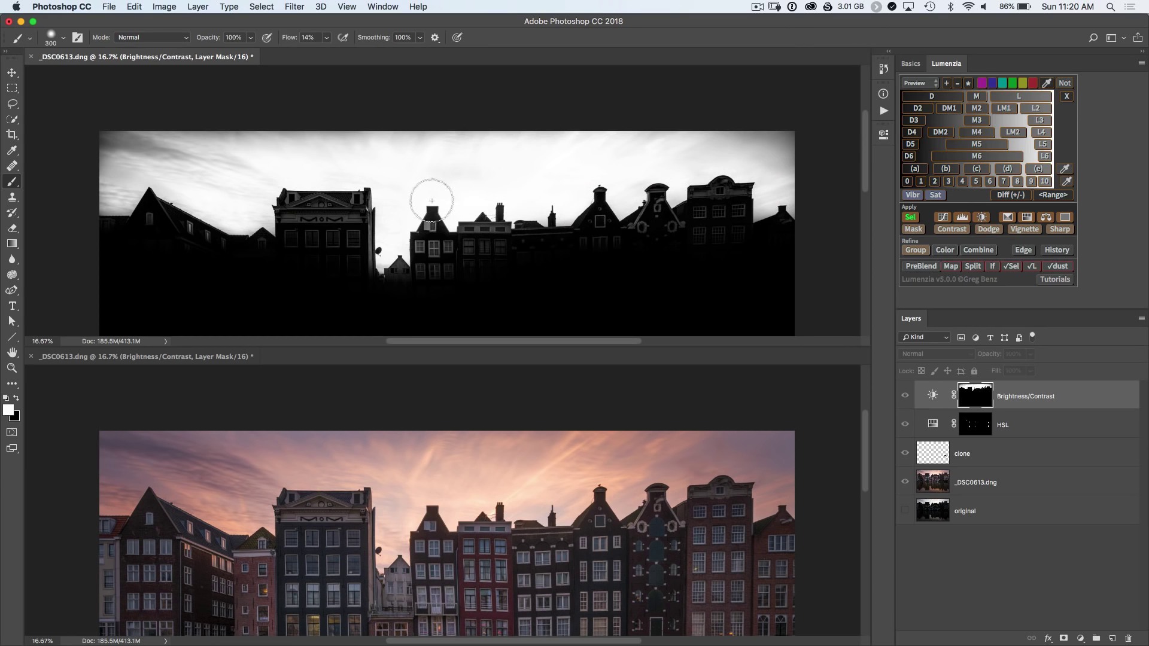
{"action": "left_click_drag", "start_coordinate": [786, 204], "coordinate": [756, 226]}
Quick-select the sky in the mask and paint the darker upper-left part of the sky white with a 300 px brush.
{"action": "key", "text": "w"}
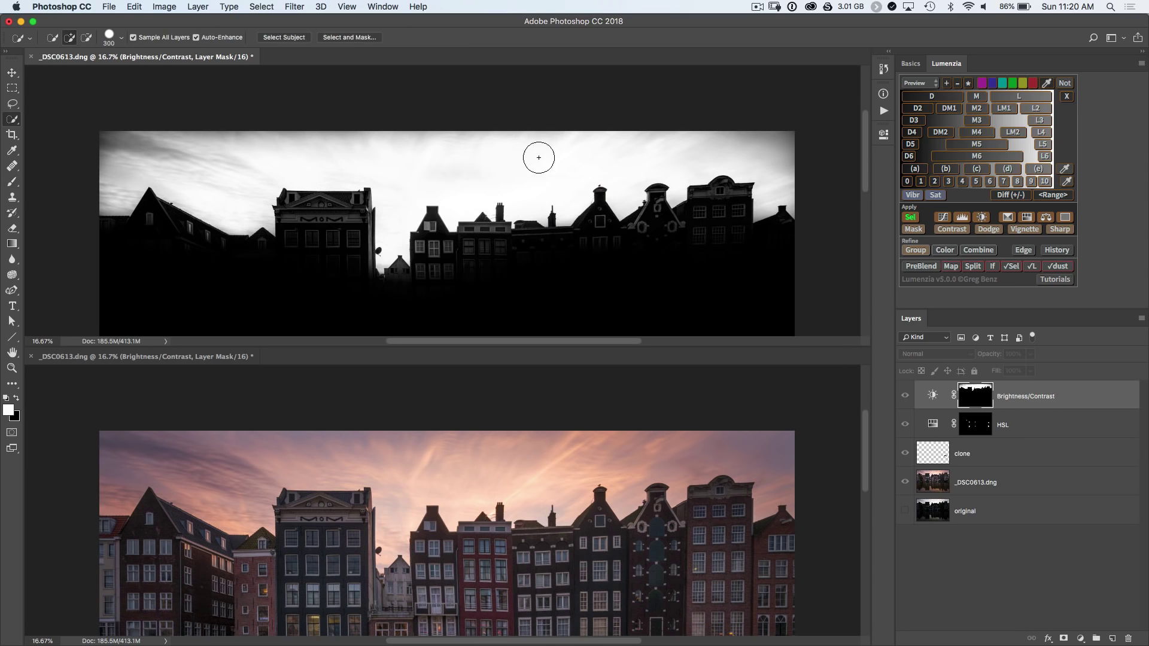
{"action": "left_click_drag", "start_coordinate": [620, 155], "coordinate": [515, 151]}
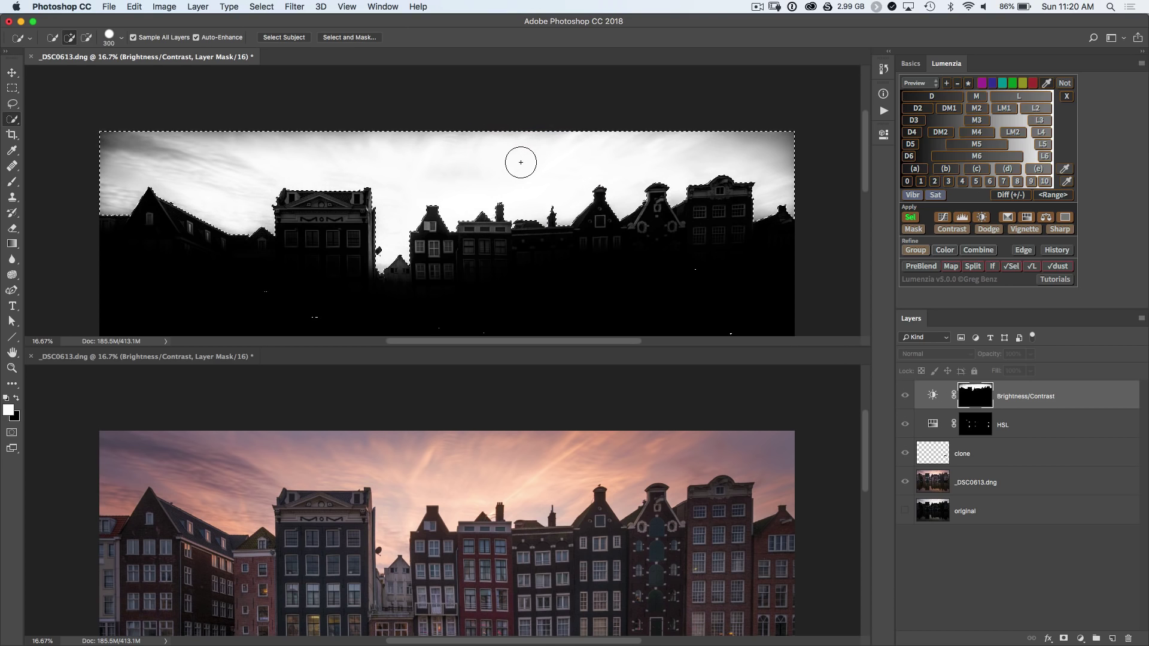
{"action": "key", "text": "b"}
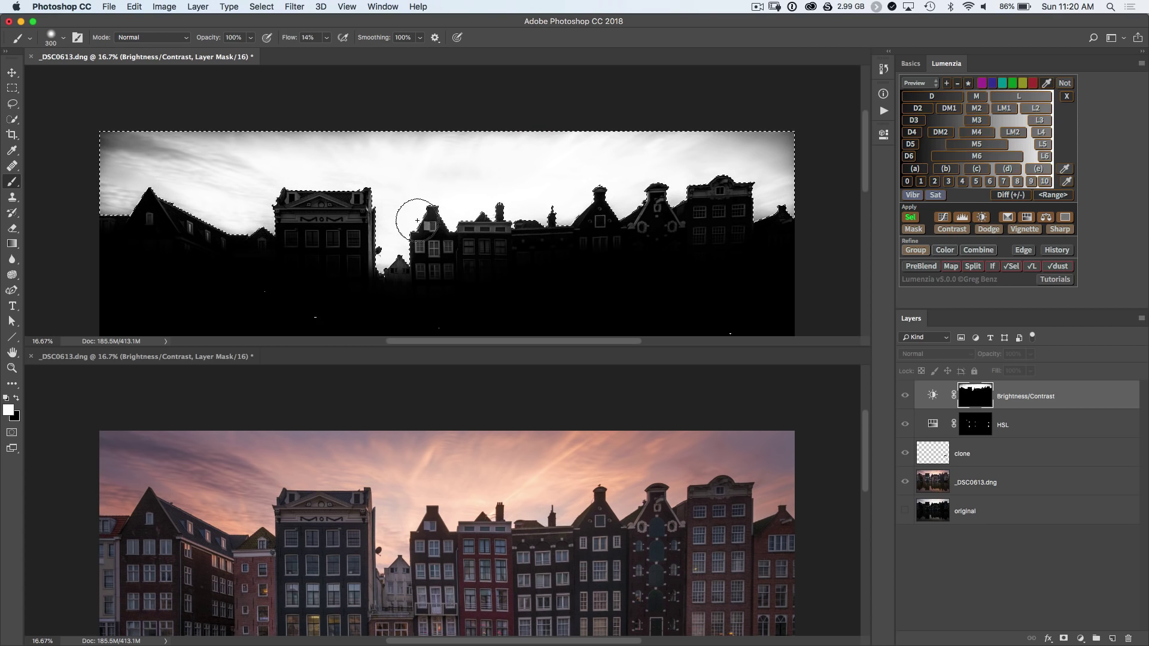
{"action": "mouse_move", "coordinate": [417, 221]}
{"action": "left_mouse_down"}
{"action": "mouse_move", "coordinate": [374, 161]}
{"action": "mouse_move", "coordinate": [353, 169]}
{"action": "left_mouse_up"}
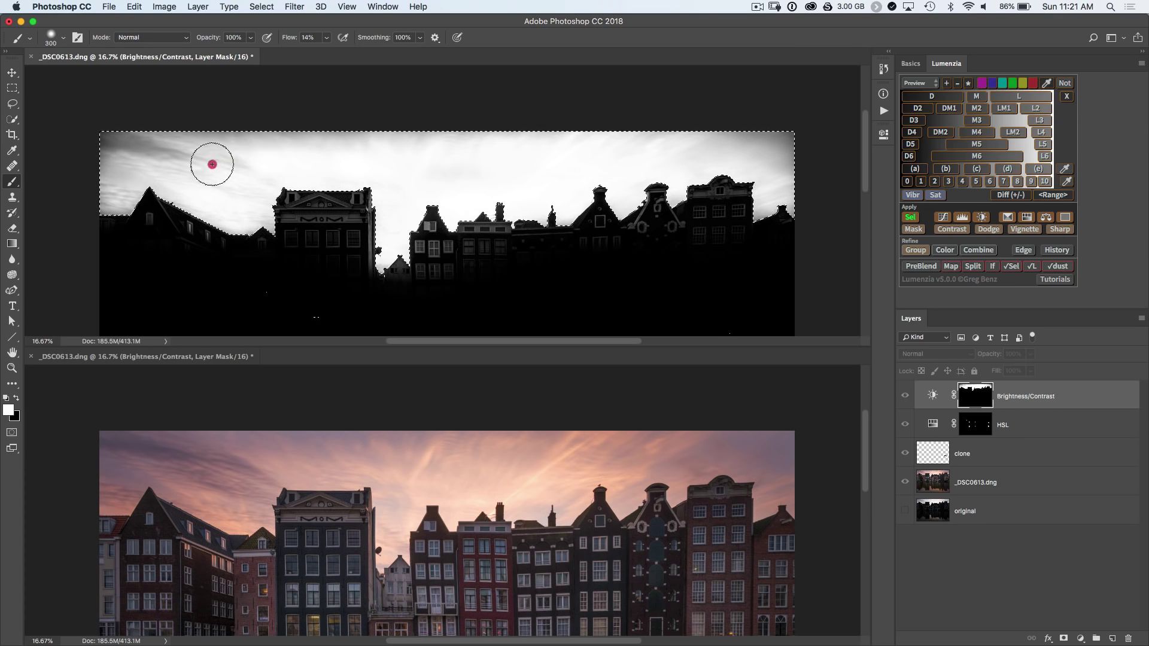
{"action": "mouse_move", "coordinate": [212, 164]}
{"action": "left_mouse_down"}
{"action": "mouse_move", "coordinate": [102, 147]}
{"action": "mouse_move", "coordinate": [200, 143]}
{"action": "left_mouse_up"}
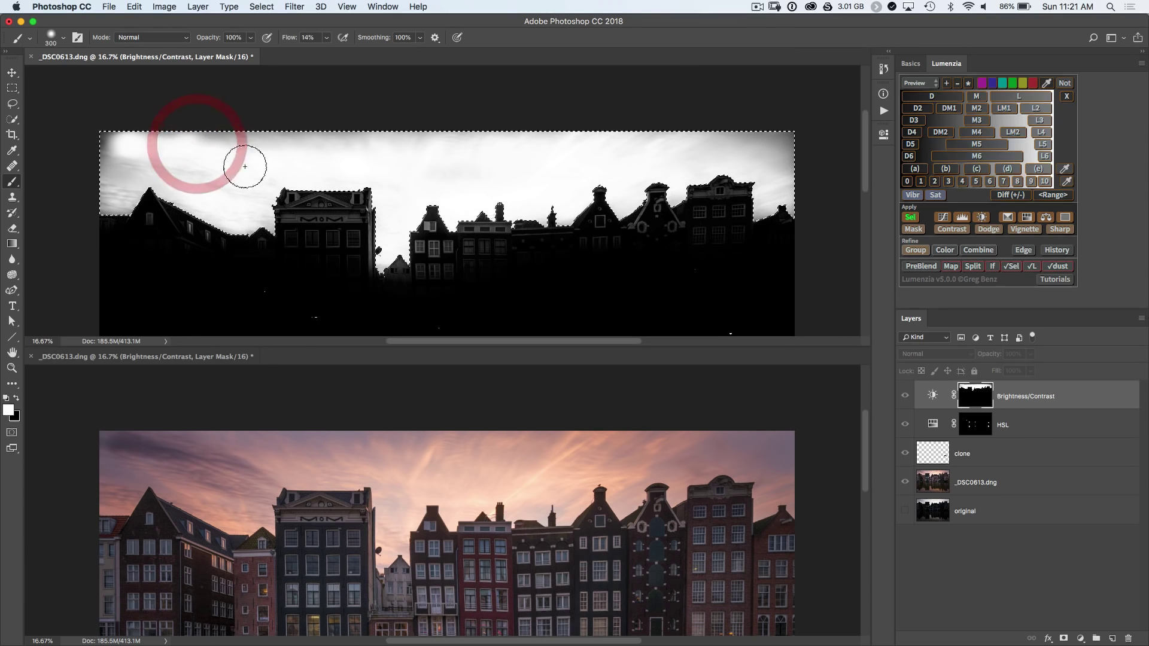
Paint the remaining gray sky areas white inside the selection, using 500 px toward the side edges and 300 px above the roofs.
{"action": "key", "text": "bracketright"}
{"action": "key", "text": "bracketright"}
{"action": "key", "text": "bracketright"}
{"action": "key", "text": "bracketright"}
{"action": "key", "text": "bracketright"}
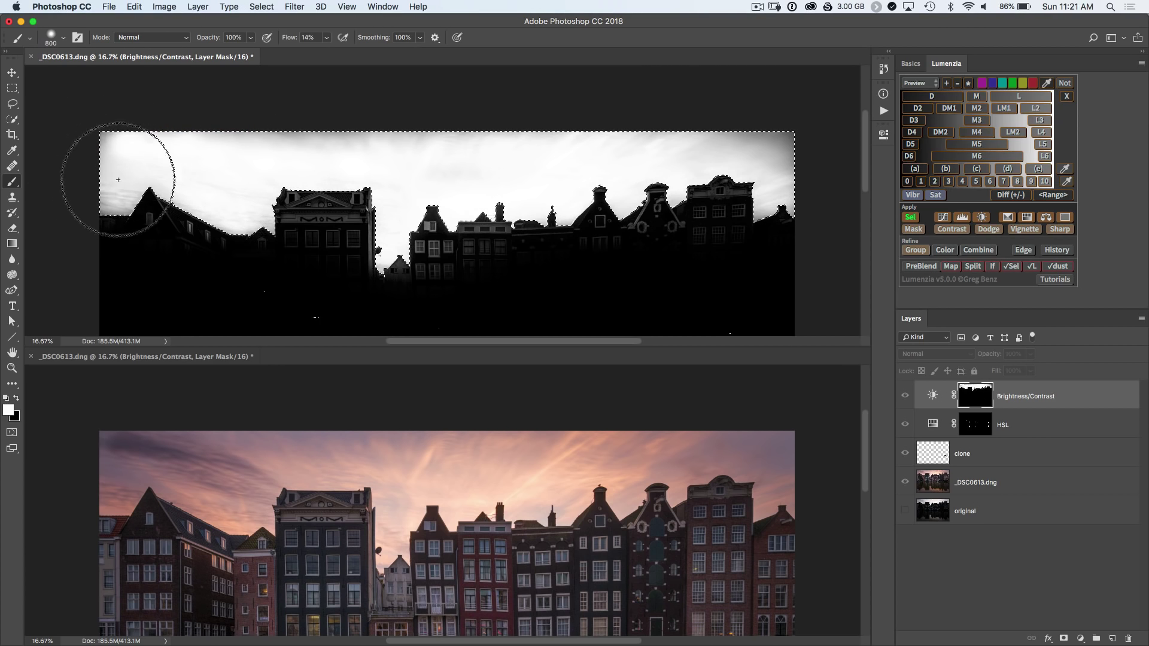
{"action": "key", "text": "bracketleft"}
{"action": "key", "text": "bracketleft"}
{"action": "left_click_drag", "start_coordinate": [105, 190], "coordinate": [105, 190]}
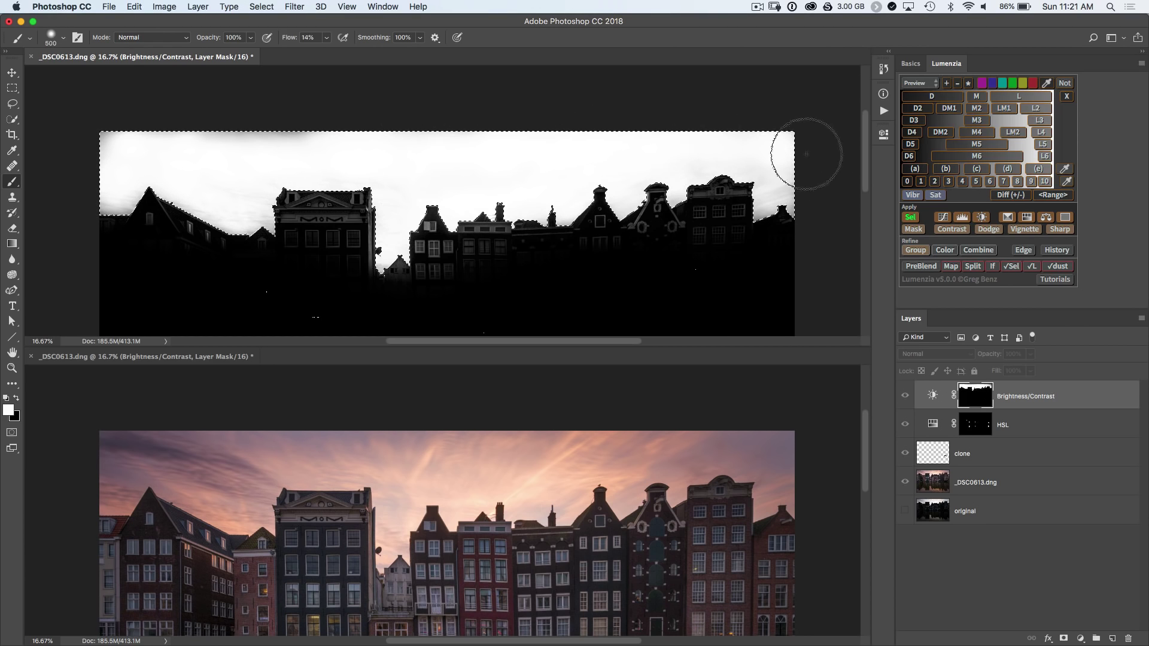
{"action": "left_click", "coordinate": [777, 161]}
{"action": "key", "text": "bracketleft"}
{"action": "key", "text": "bracketleft"}
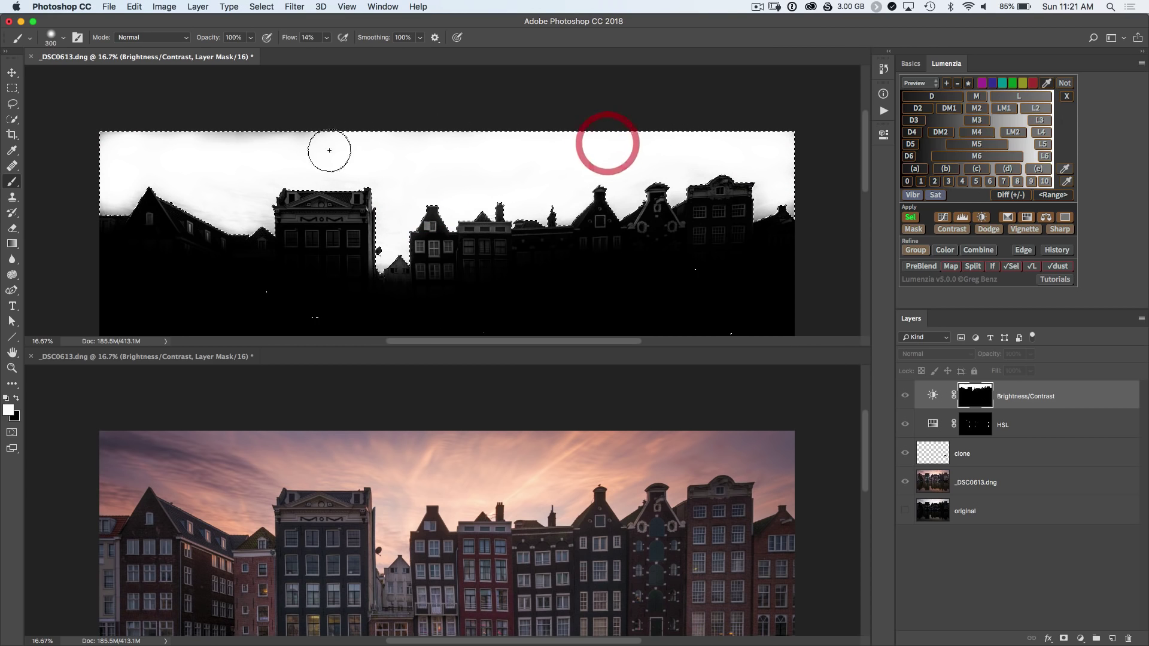
{"action": "left_click", "coordinate": [252, 203]}
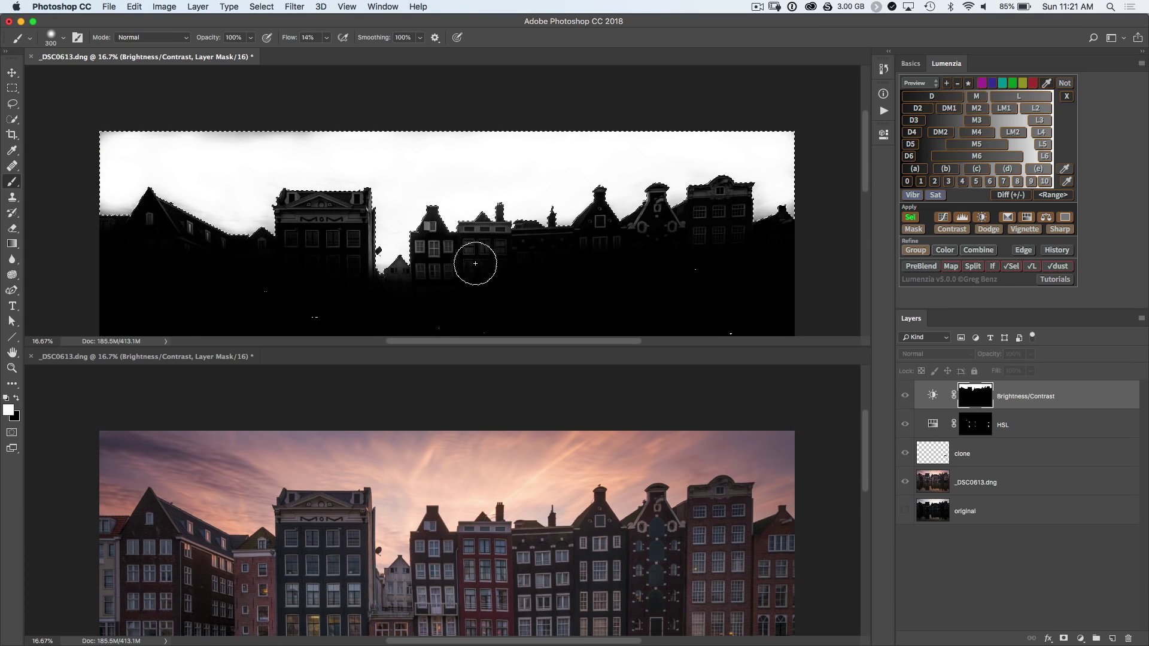
Invert the selection and paint the building facades and roofs black in the mask with a softer 300 px brush.
{"action": "left_click", "coordinate": [262, 7]}
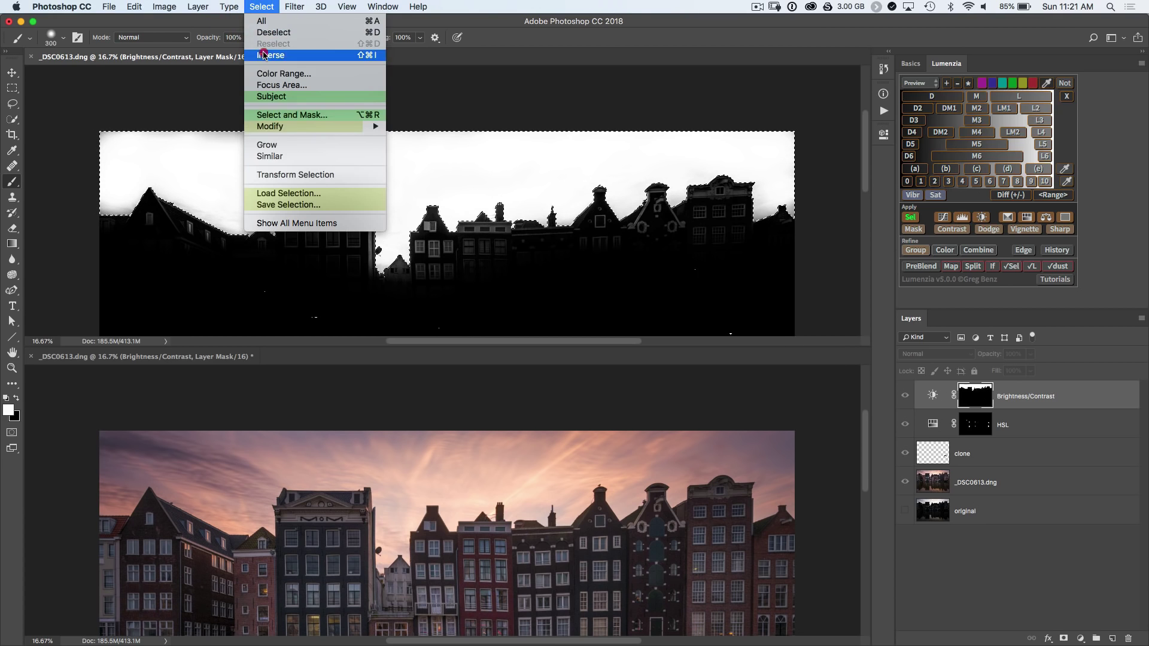
{"action": "left_click", "coordinate": [262, 55]}
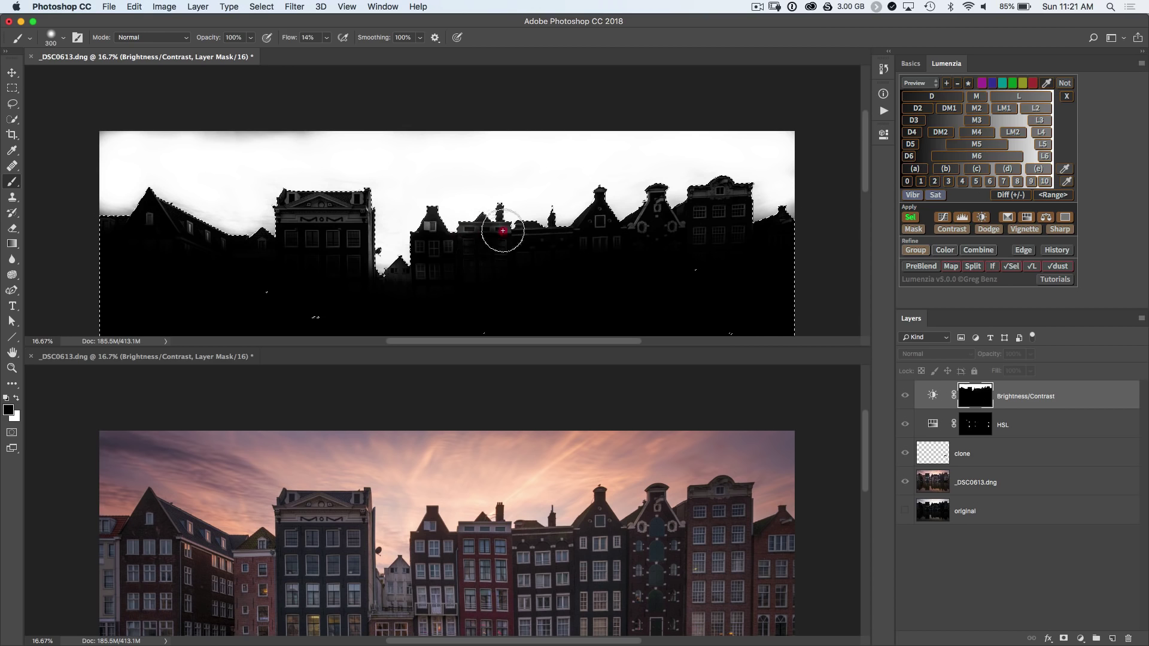
{"action": "left_click", "coordinate": [63, 37]}
{"action": "left_click_drag", "start_coordinate": [87, 103], "coordinate": [64, 103]}
{"action": "key", "text": "Return"}
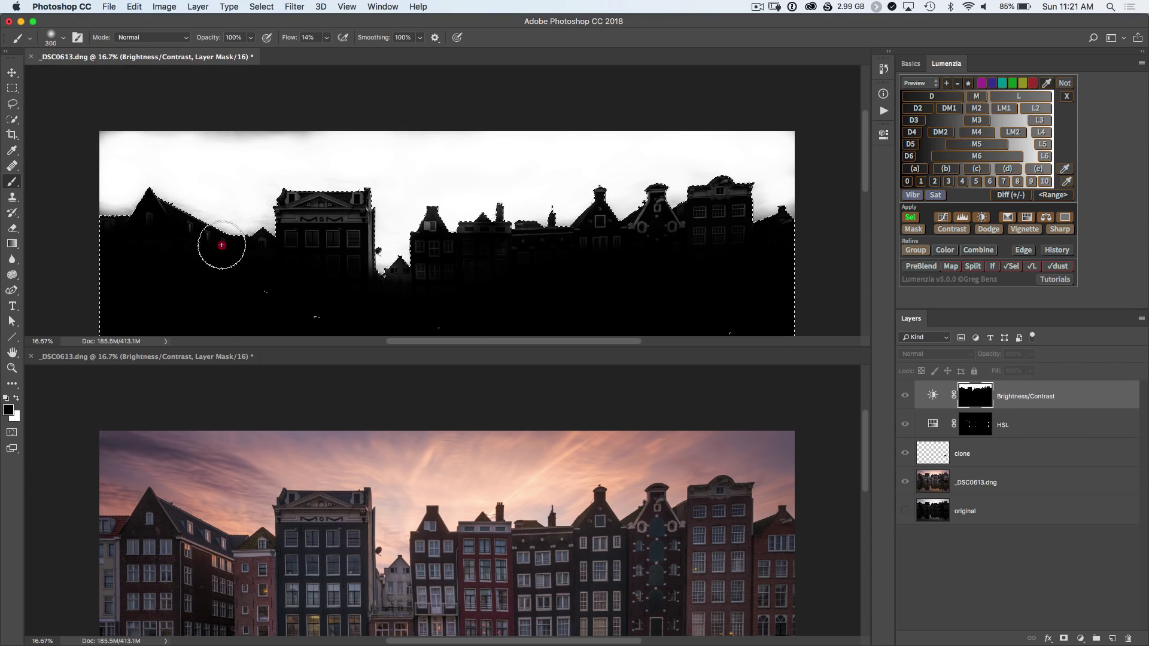
{"action": "mouse_move", "coordinate": [282, 206]}
{"action": "left_mouse_down"}
{"action": "mouse_move", "coordinate": [331, 213]}
{"action": "mouse_move", "coordinate": [348, 241]}
{"action": "mouse_move", "coordinate": [313, 206]}
{"action": "mouse_move", "coordinate": [354, 211]}
{"action": "mouse_move", "coordinate": [343, 243]}
{"action": "mouse_move", "coordinate": [351, 212]}
{"action": "mouse_move", "coordinate": [355, 248]}
{"action": "mouse_move", "coordinate": [275, 233]}
{"action": "mouse_move", "coordinate": [321, 207]}
{"action": "mouse_move", "coordinate": [297, 204]}
{"action": "mouse_move", "coordinate": [341, 206]}
{"action": "mouse_move", "coordinate": [290, 201]}
{"action": "mouse_move", "coordinate": [382, 205]}
{"action": "mouse_move", "coordinate": [337, 202]}
{"action": "mouse_move", "coordinate": [377, 266]}
{"action": "mouse_move", "coordinate": [378, 233]}
{"action": "mouse_move", "coordinate": [287, 199]}
{"action": "left_mouse_up"}
{"action": "mouse_move", "coordinate": [430, 245]}
{"action": "left_mouse_down"}
{"action": "mouse_move", "coordinate": [402, 271]}
{"action": "mouse_move", "coordinate": [422, 270]}
{"action": "mouse_move", "coordinate": [386, 273]}
{"action": "mouse_move", "coordinate": [441, 227]}
{"action": "mouse_move", "coordinate": [434, 239]}
{"action": "mouse_move", "coordinate": [432, 223]}
{"action": "mouse_move", "coordinate": [464, 234]}
{"action": "mouse_move", "coordinate": [441, 239]}
{"action": "left_mouse_up"}
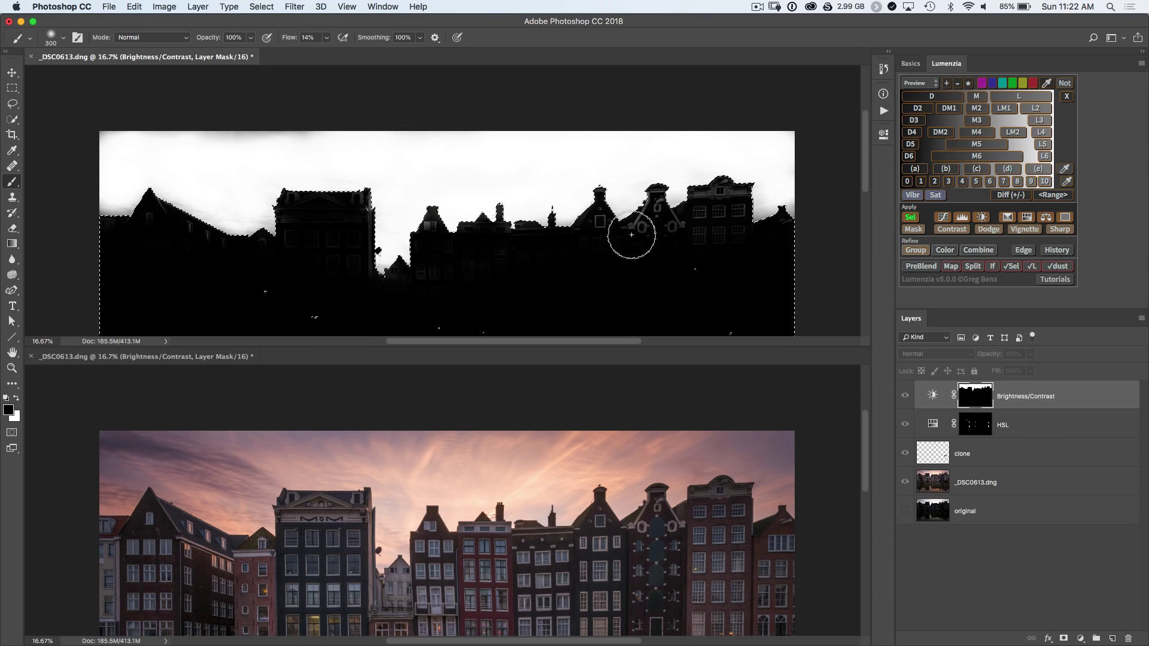
{"action": "mouse_move", "coordinate": [647, 243]}
{"action": "left_mouse_down"}
{"action": "mouse_move", "coordinate": [657, 236]}
{"action": "mouse_move", "coordinate": [647, 226]}
{"action": "mouse_move", "coordinate": [673, 244]}
{"action": "mouse_move", "coordinate": [730, 218]}
{"action": "mouse_move", "coordinate": [744, 192]}
{"action": "mouse_move", "coordinate": [726, 197]}
{"action": "mouse_move", "coordinate": [726, 223]}
{"action": "mouse_move", "coordinate": [736, 215]}
{"action": "mouse_move", "coordinate": [674, 239]}
{"action": "mouse_move", "coordinate": [643, 192]}
{"action": "mouse_move", "coordinate": [652, 231]}
{"action": "mouse_move", "coordinate": [608, 198]}
{"action": "mouse_move", "coordinate": [590, 223]}
{"action": "mouse_move", "coordinate": [678, 228]}
{"action": "mouse_move", "coordinate": [728, 192]}
{"action": "mouse_move", "coordinate": [710, 188]}
{"action": "mouse_move", "coordinate": [721, 223]}
{"action": "mouse_move", "coordinate": [673, 223]}
{"action": "mouse_move", "coordinate": [731, 206]}
{"action": "left_mouse_up"}
{"action": "mouse_move", "coordinate": [424, 226]}
{"action": "left_mouse_down"}
{"action": "mouse_move", "coordinate": [425, 236]}
{"action": "mouse_move", "coordinate": [432, 223]}
{"action": "mouse_move", "coordinate": [470, 235]}
{"action": "mouse_move", "coordinate": [673, 225]}
{"action": "left_mouse_up"}
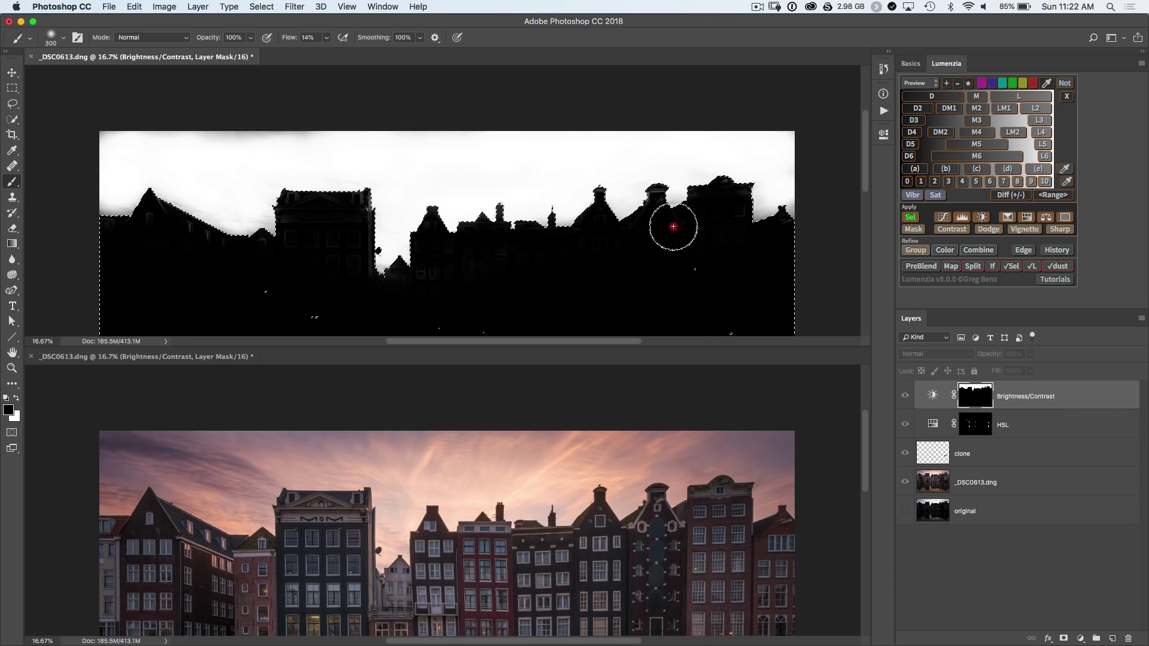
{"action": "mouse_move", "coordinate": [353, 239]}
{"action": "left_mouse_down"}
{"action": "mouse_move", "coordinate": [369, 195]}
{"action": "mouse_move", "coordinate": [234, 246]}
{"action": "mouse_move", "coordinate": [205, 243]}
{"action": "mouse_move", "coordinate": [170, 215]}
{"action": "mouse_move", "coordinate": [139, 215]}
{"action": "left_mouse_up"}
{"action": "left_click", "coordinate": [151, 213]}
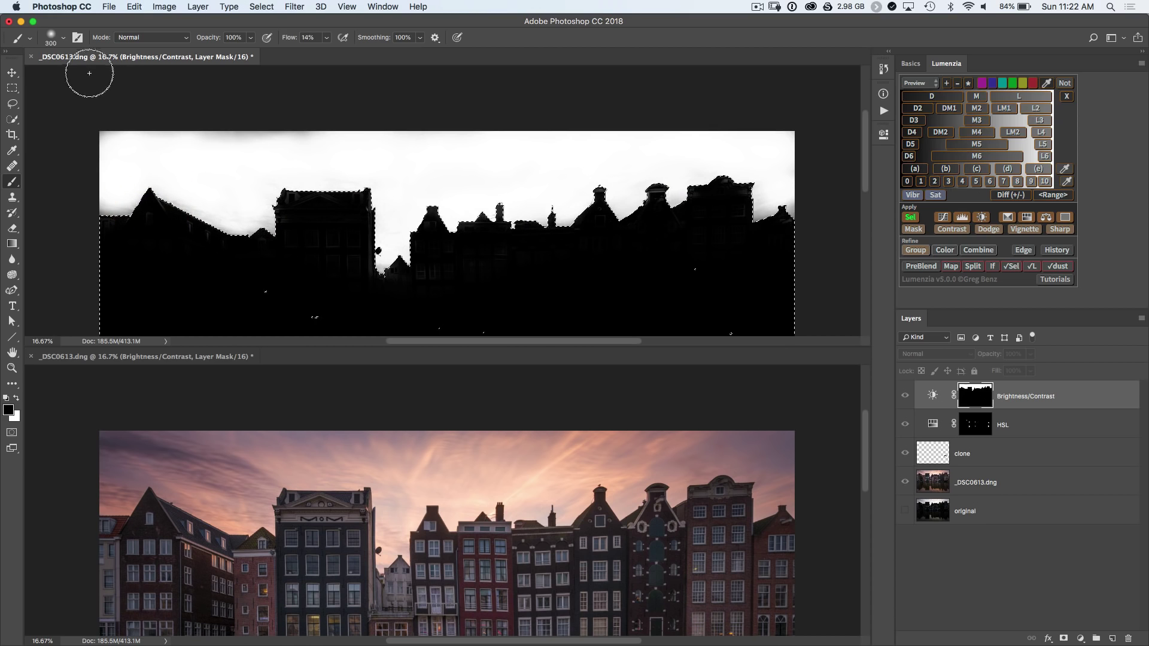
Close the mask's split view and discard the selection.
{"action": "left_click", "coordinate": [31, 57]}
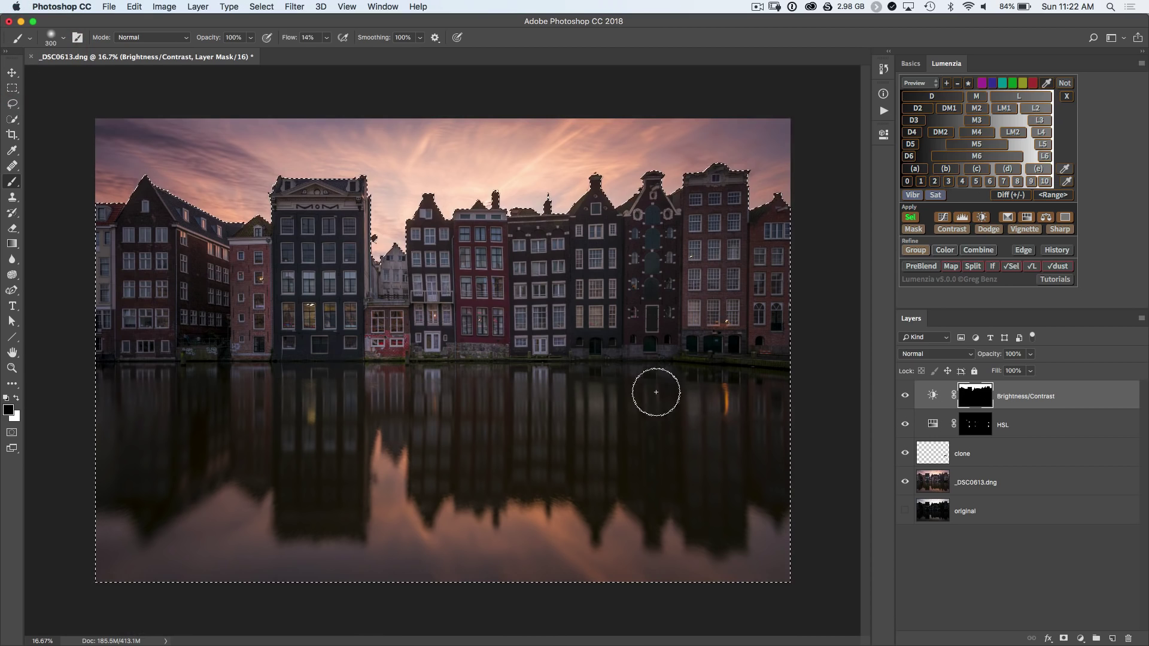
{"action": "key", "text": "super+d"}
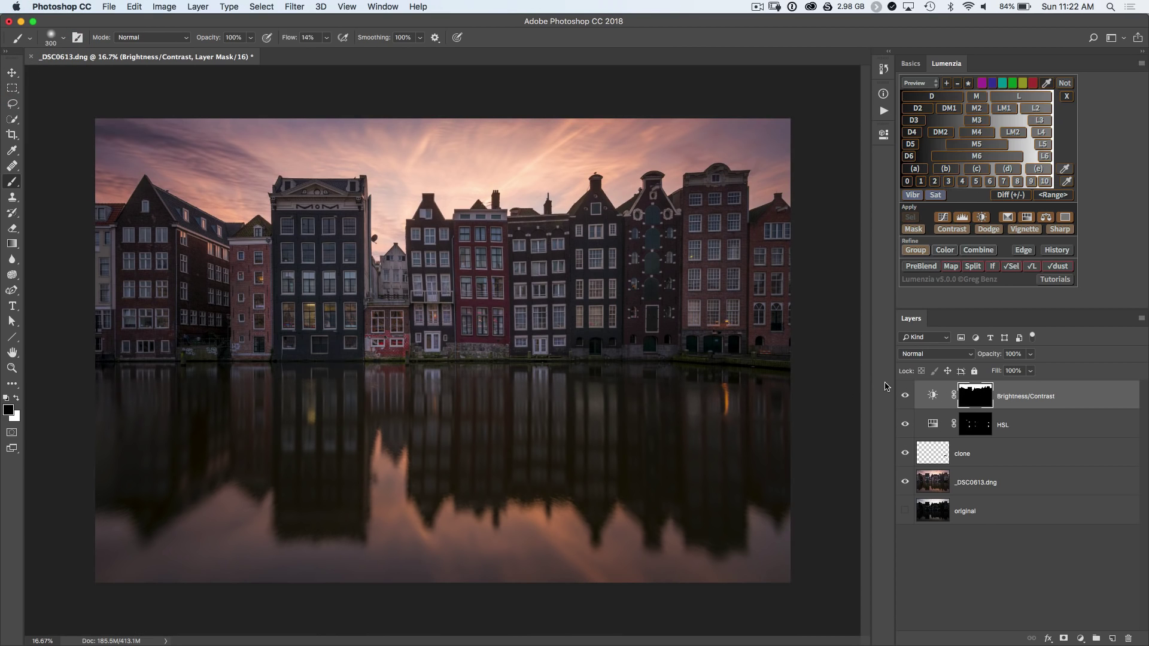
Compare the photo with the Brightness/Contrast layer hidden and shown, and with its mask disabled and enabled.
{"action": "left_click", "coordinate": [905, 396]}
{"action": "left_click", "coordinate": [905, 397]}
{"action": "left_click", "coordinate": [906, 397]}
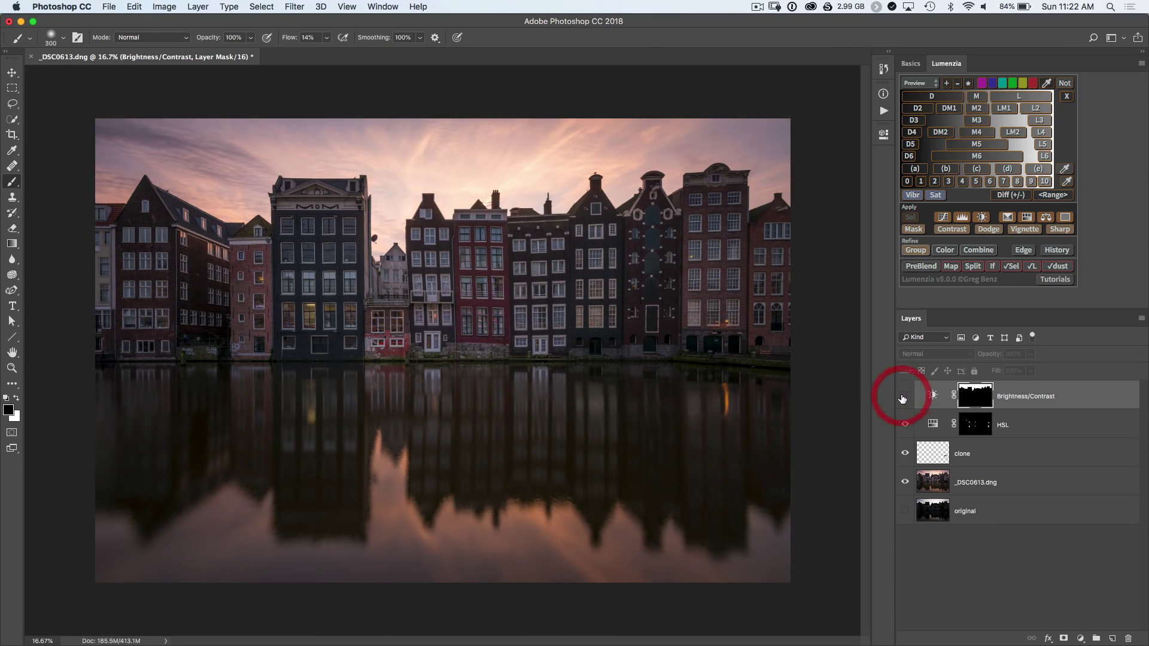
{"action": "left_click", "coordinate": [905, 396]}
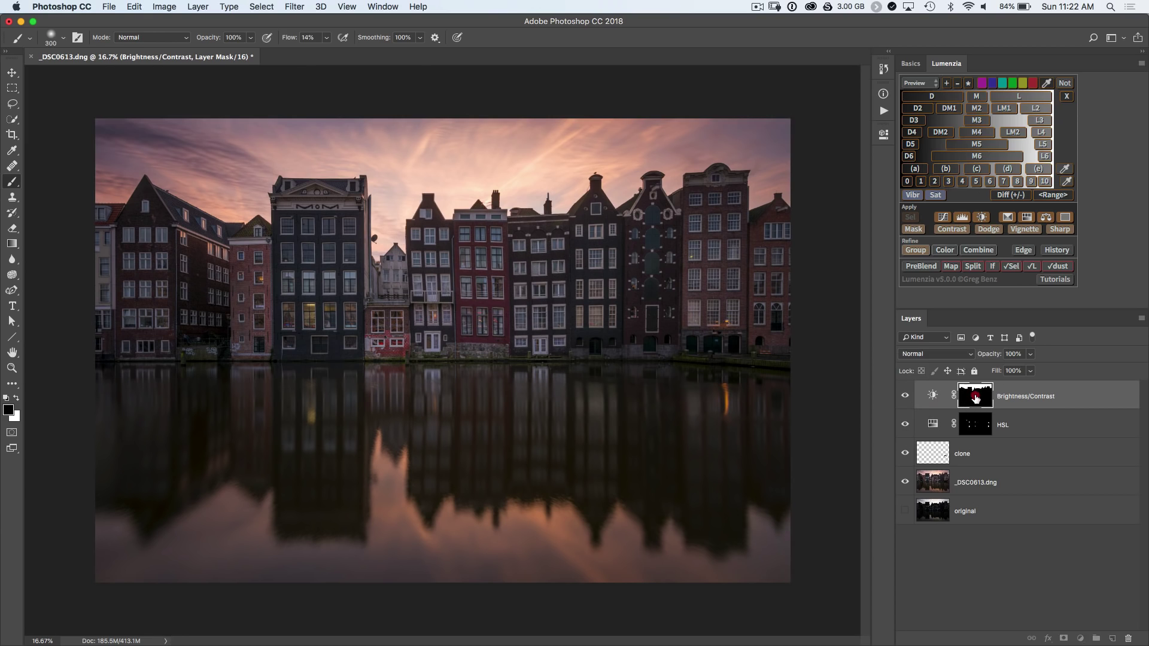
{"action": "left_click", "coordinate": [976, 398], "text": "shift"}
{"action": "left_click", "coordinate": [977, 400], "text": "shift"}
{"action": "left_click", "coordinate": [977, 404], "text": "shift"}
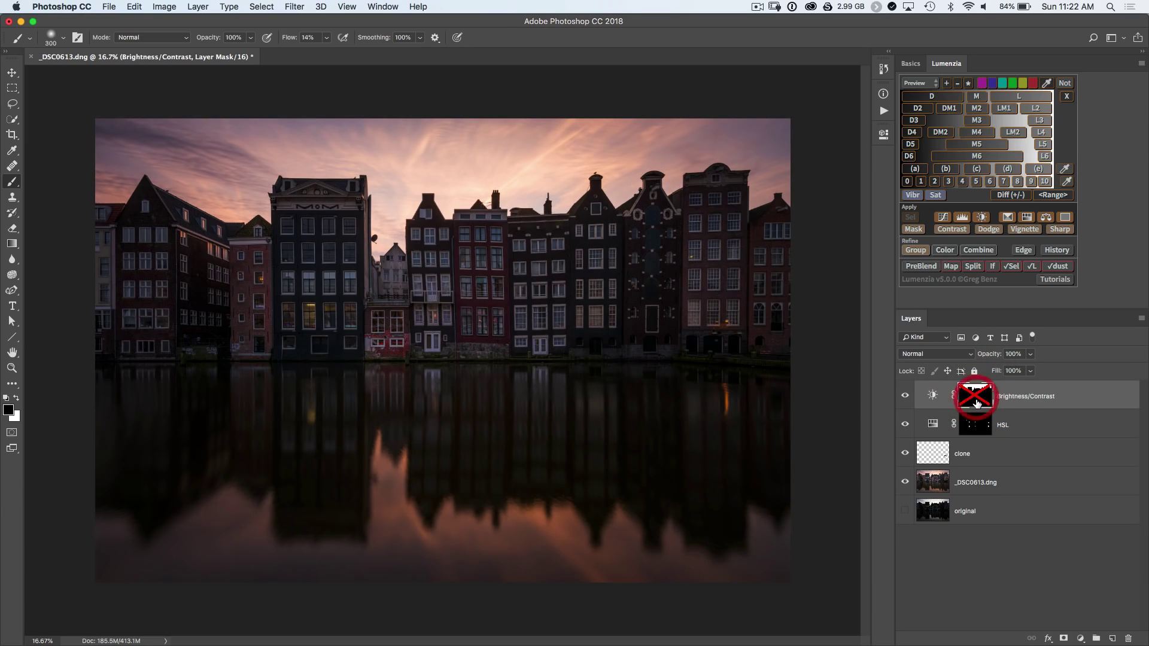
{"action": "left_click", "coordinate": [977, 404], "text": "shift"}
{"action": "left_click", "coordinate": [977, 403], "text": "shift"}
{"action": "left_click", "coordinate": [977, 402], "text": "shift"}
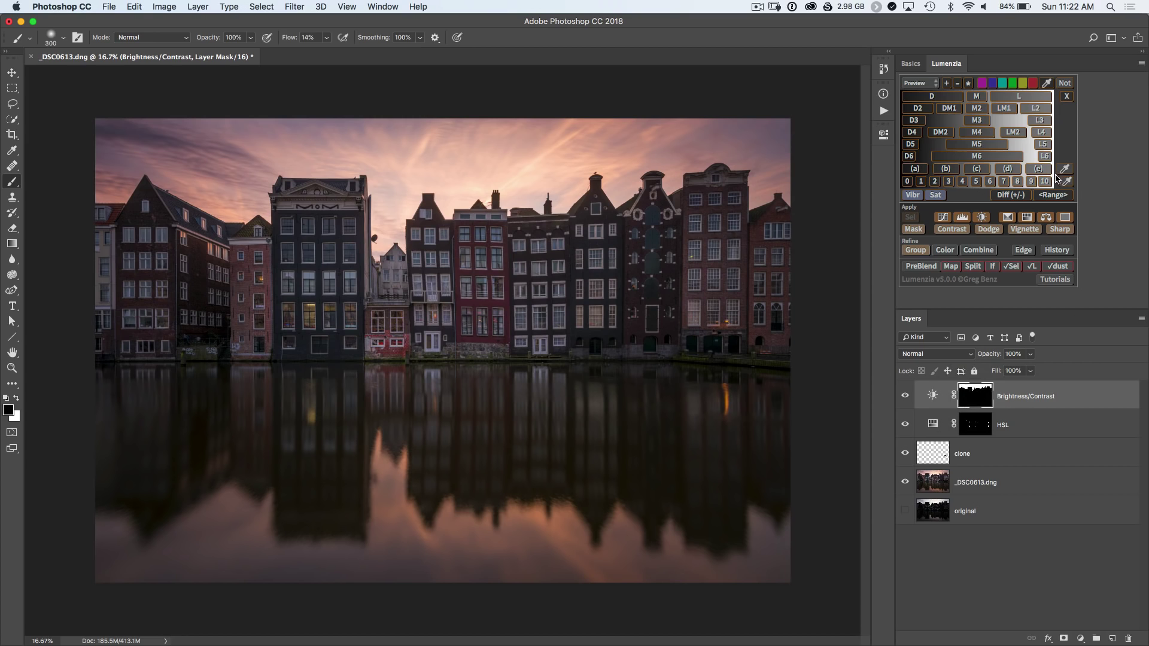
Preview the Lumenzia L lights mask, enlarge the brush to 1000 px, and load the mask as a selection.
{"action": "left_click", "coordinate": [1028, 98]}
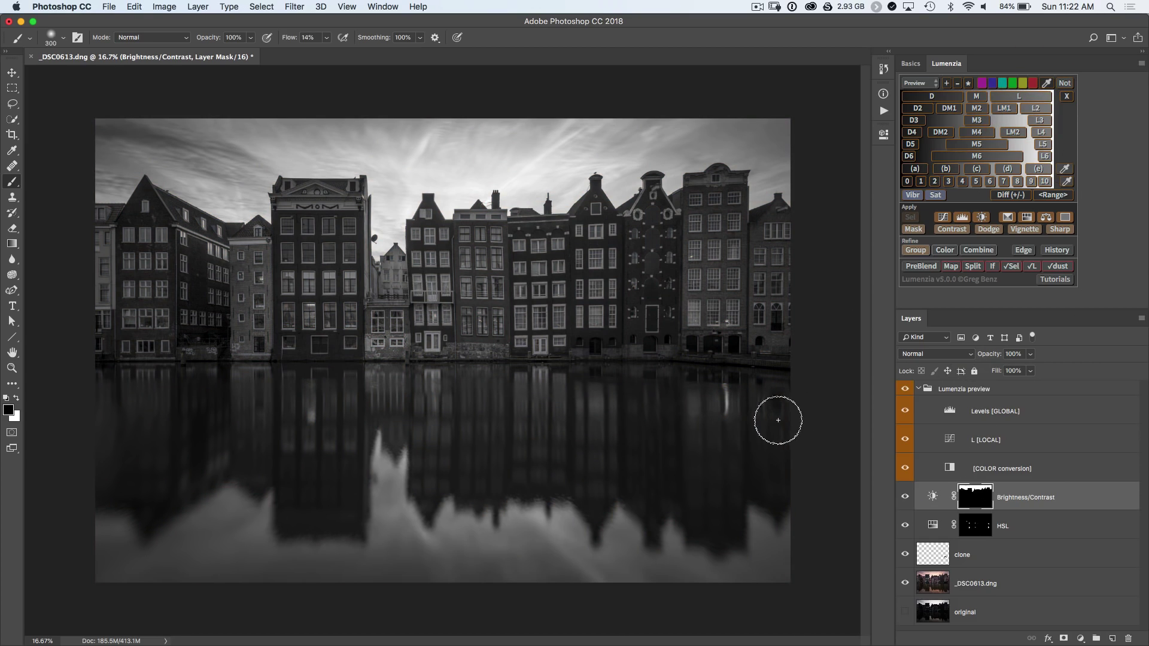
{"action": "key", "text": "bracketright"}
{"action": "key", "text": "bracketright"}
{"action": "key", "text": "bracketright"}
{"action": "key", "text": "bracketright"}
{"action": "key", "text": "bracketright"}
{"action": "key", "text": "bracketright"}
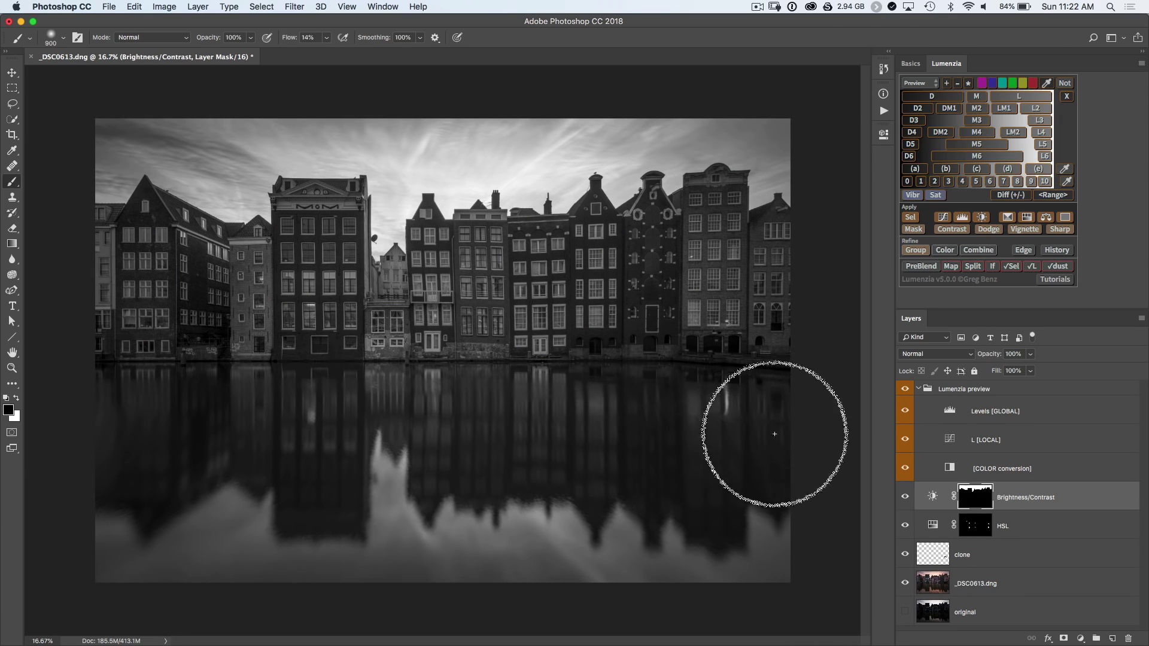
{"action": "key", "text": "bracketright"}
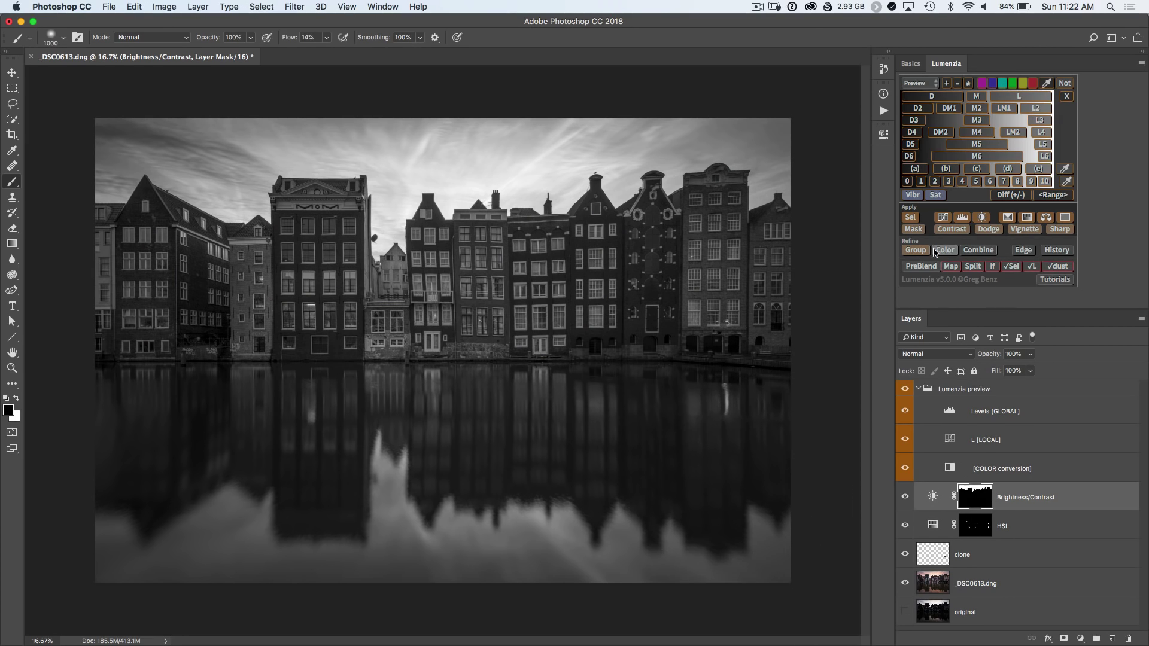
{"action": "left_click", "coordinate": [910, 219]}
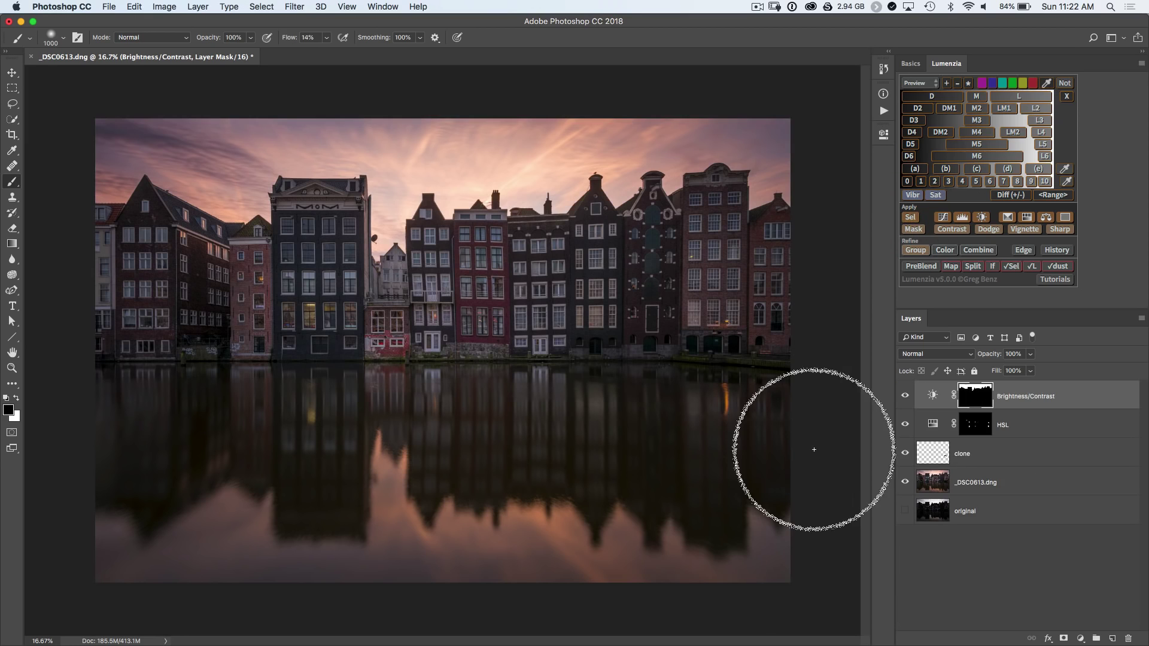
Paint the Brightness/Contrast mask white over the sky's reflection in the water, compare with the layer hidden, and discard the selection.
{"action": "key", "text": "x"}
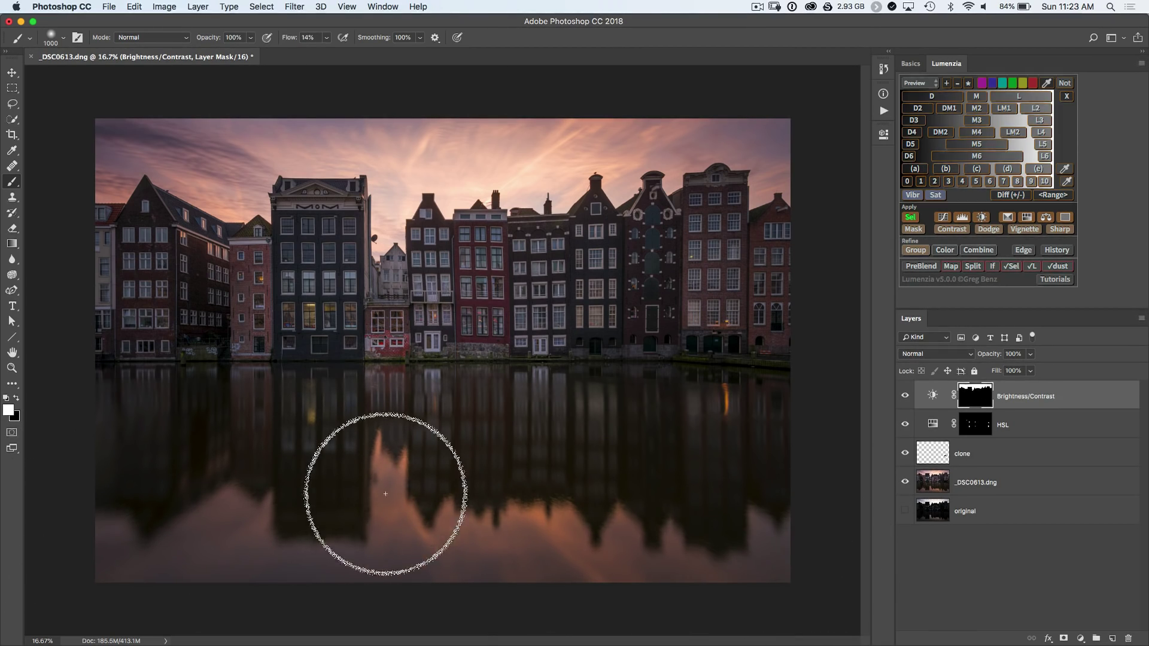
{"action": "left_click", "coordinate": [905, 395]}
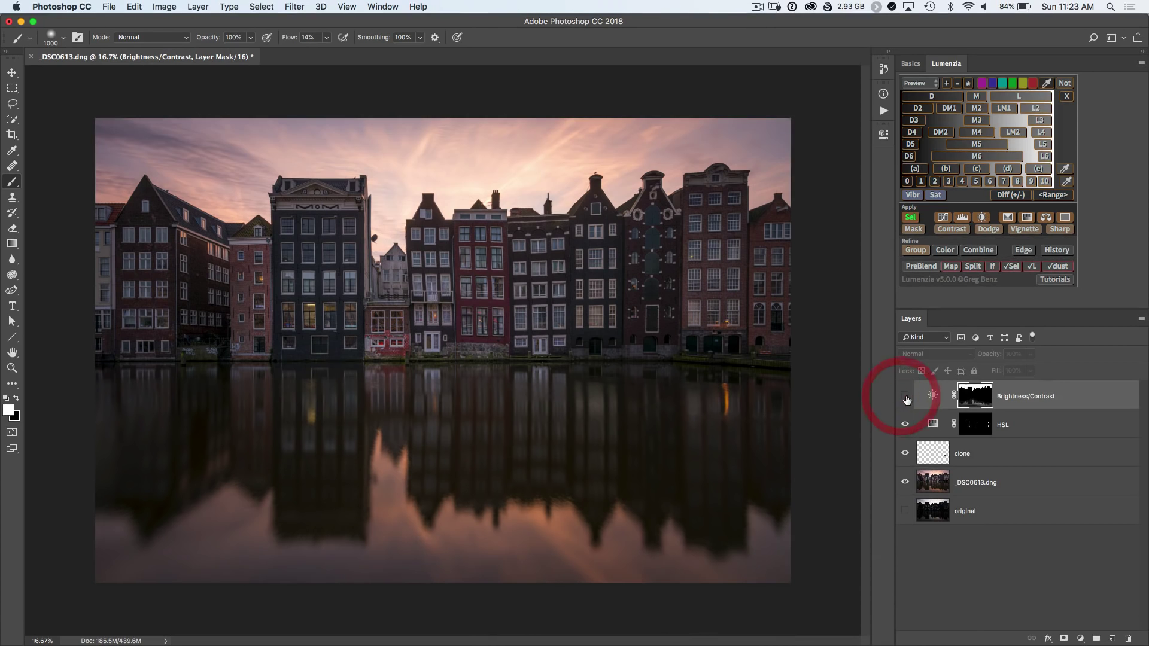
{"action": "left_click", "coordinate": [905, 396]}
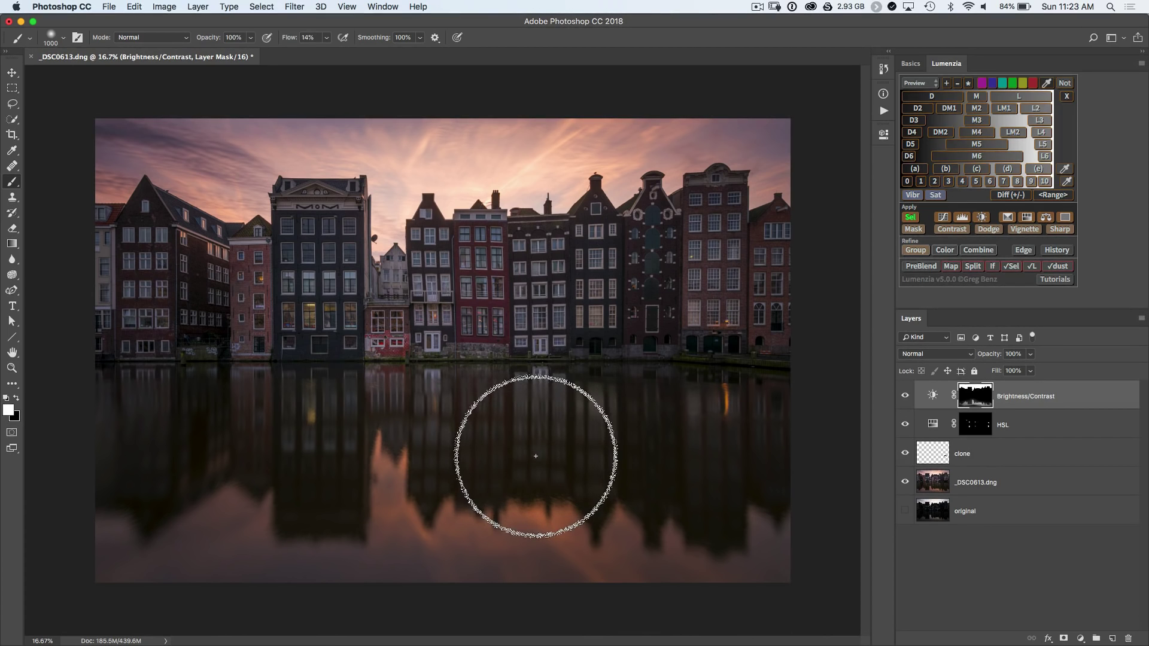
{"action": "key", "text": "super+d"}
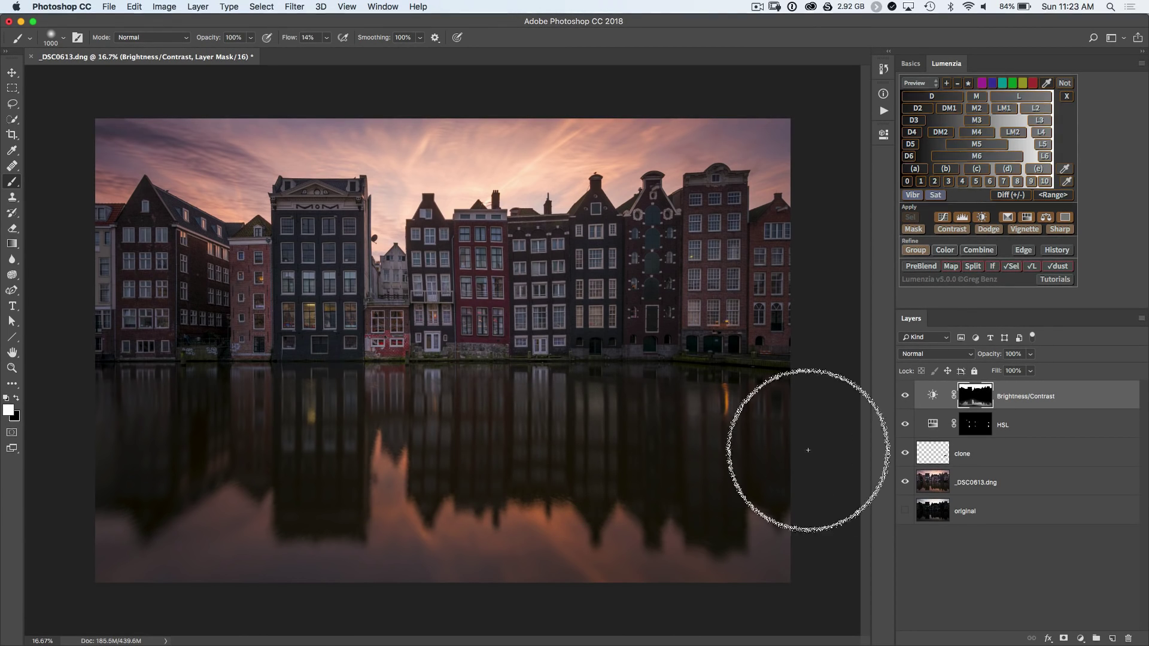
Compare the photo with the Brightness/Contrast layer's mask disabled and enabled.
{"action": "left_click", "coordinate": [973, 398], "text": "shift"}
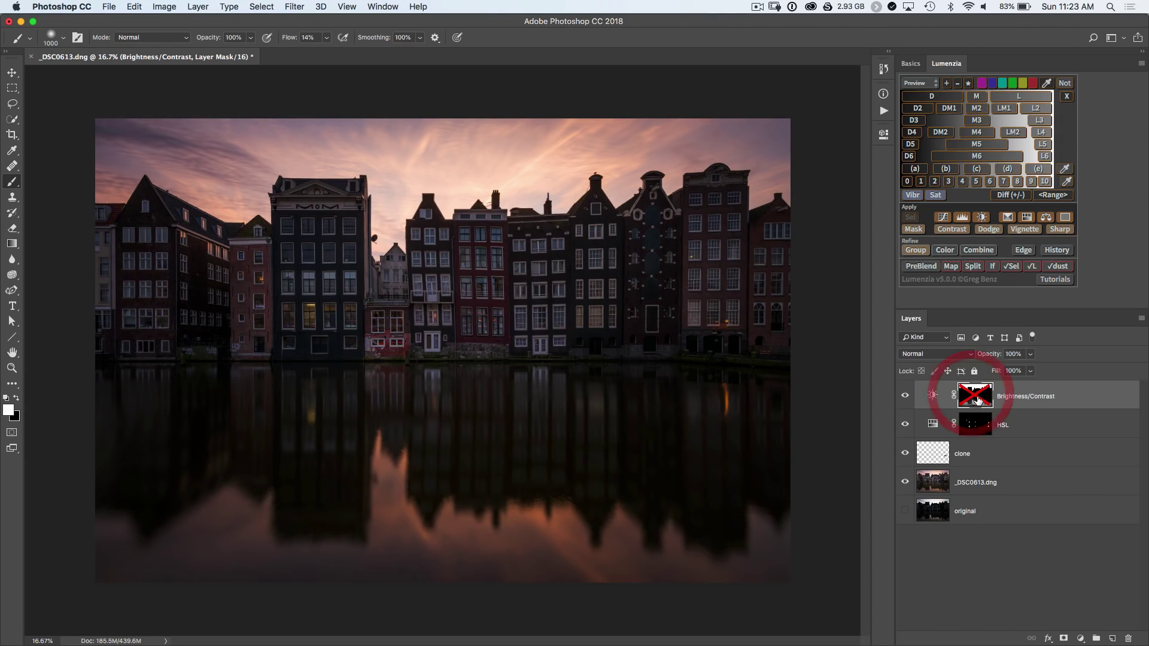
{"action": "left_click", "coordinate": [974, 398], "text": "shift"}
{"action": "left_click", "coordinate": [976, 399], "text": "shift"}
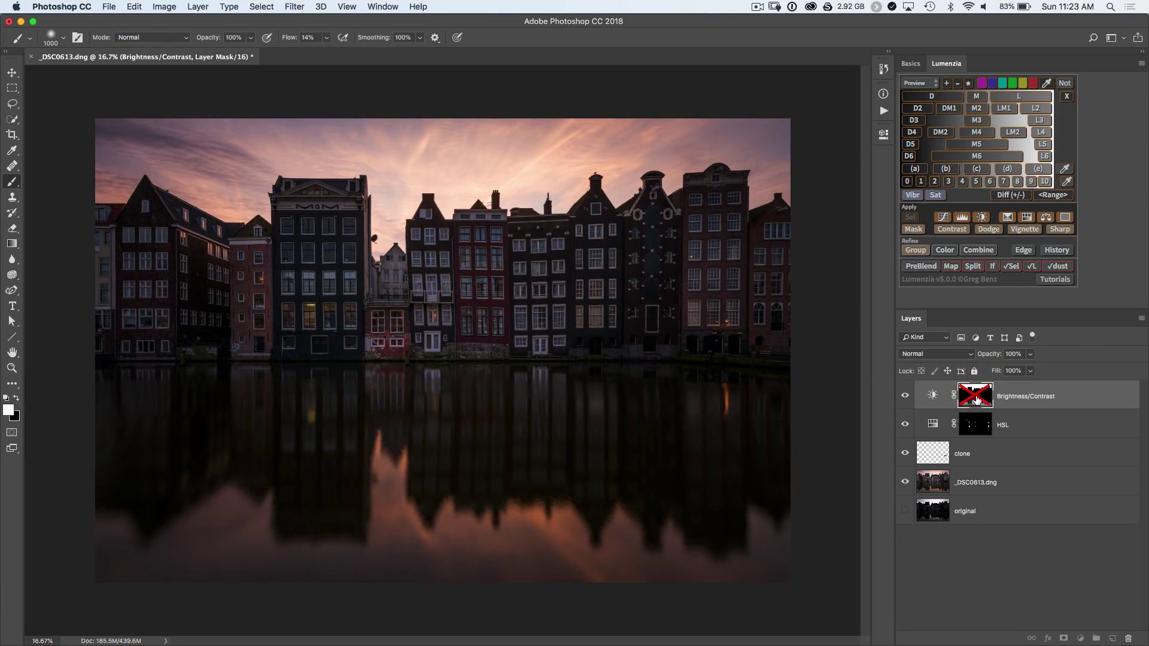
{"action": "left_click", "coordinate": [977, 400], "text": "shift"}
Load the Lumenzia D5 mask as a selection and paint the Brightness/Contrast mask white over the water's building reflections with 1000 and 900 px brushes.
{"action": "key", "text": "v"}
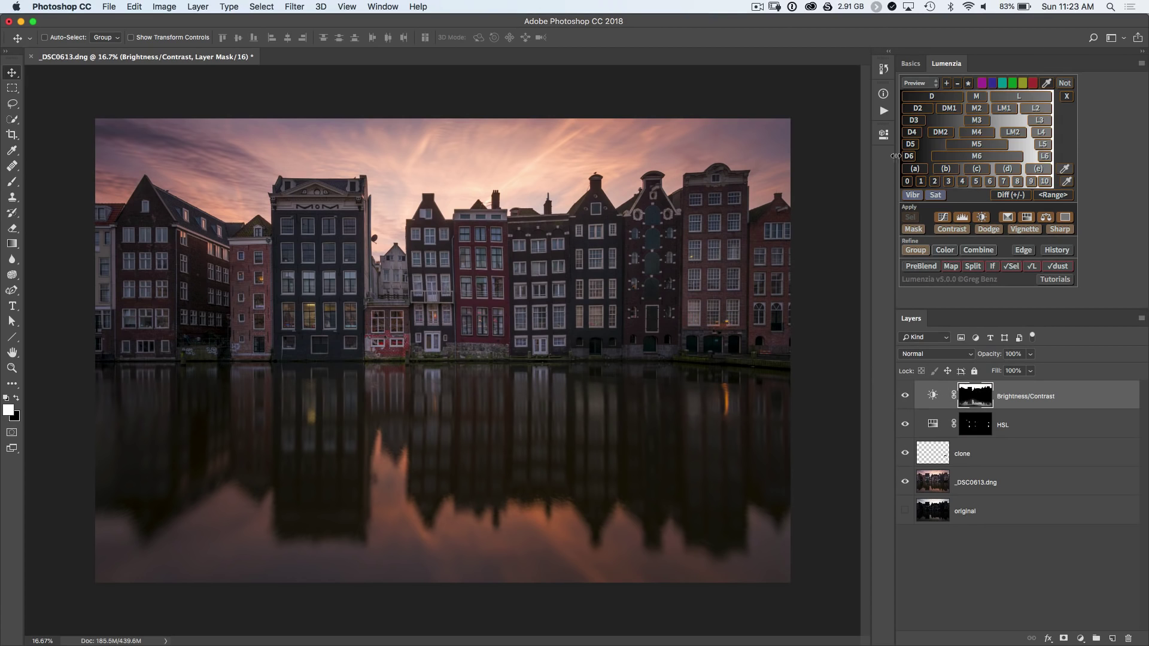
{"action": "left_click", "coordinate": [911, 145]}
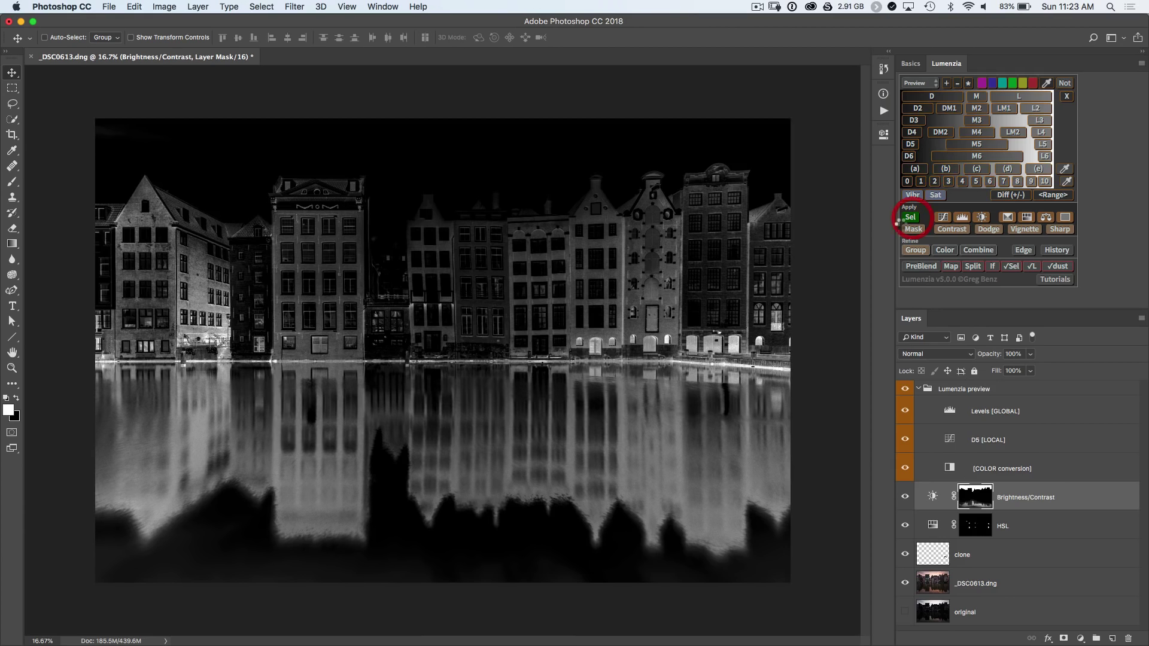
{"action": "key", "text": "b"}
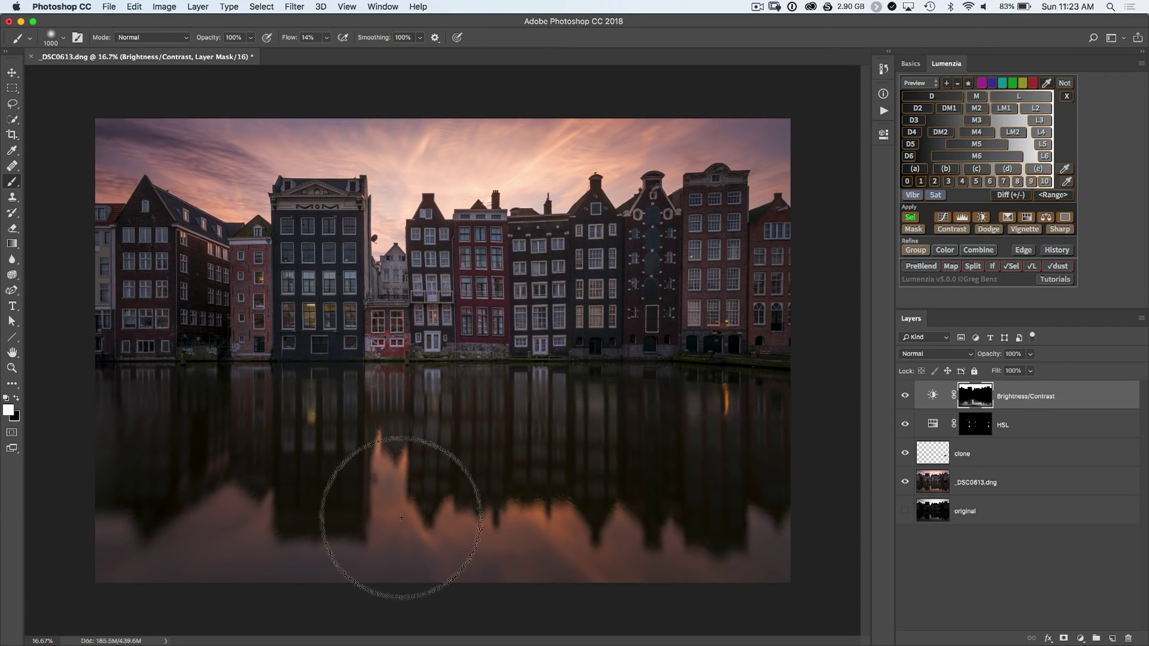
{"action": "left_click_drag", "start_coordinate": [401, 517], "coordinate": [817, 557]}
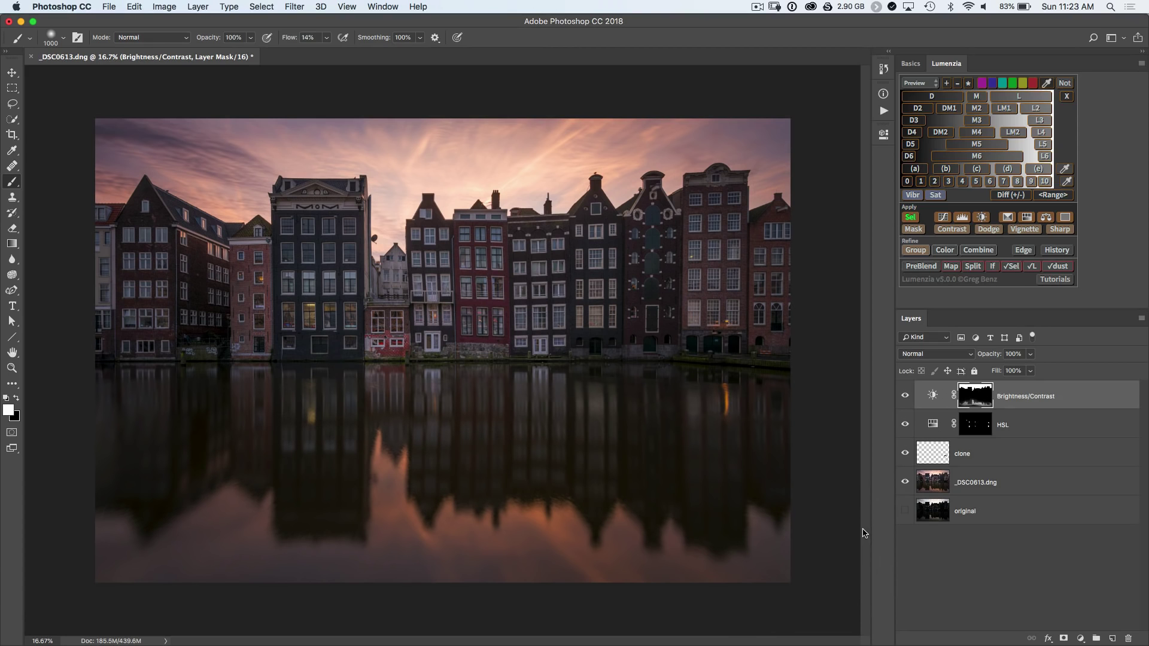
{"action": "key", "text": "bracketleft"}
{"action": "left_click", "coordinate": [477, 619]}
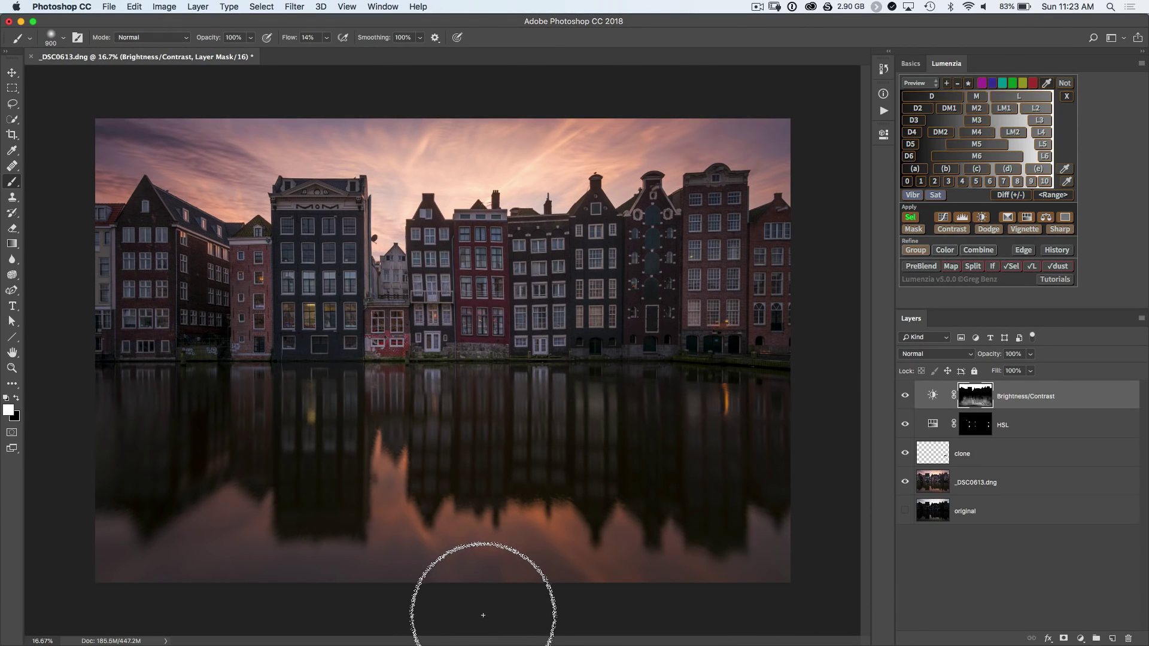
{"action": "mouse_move", "coordinate": [492, 621]}
{"action": "left_mouse_down"}
{"action": "mouse_move", "coordinate": [533, 603]}
{"action": "mouse_move", "coordinate": [532, 583]}
{"action": "left_mouse_up"}
{"action": "key", "text": "v"}
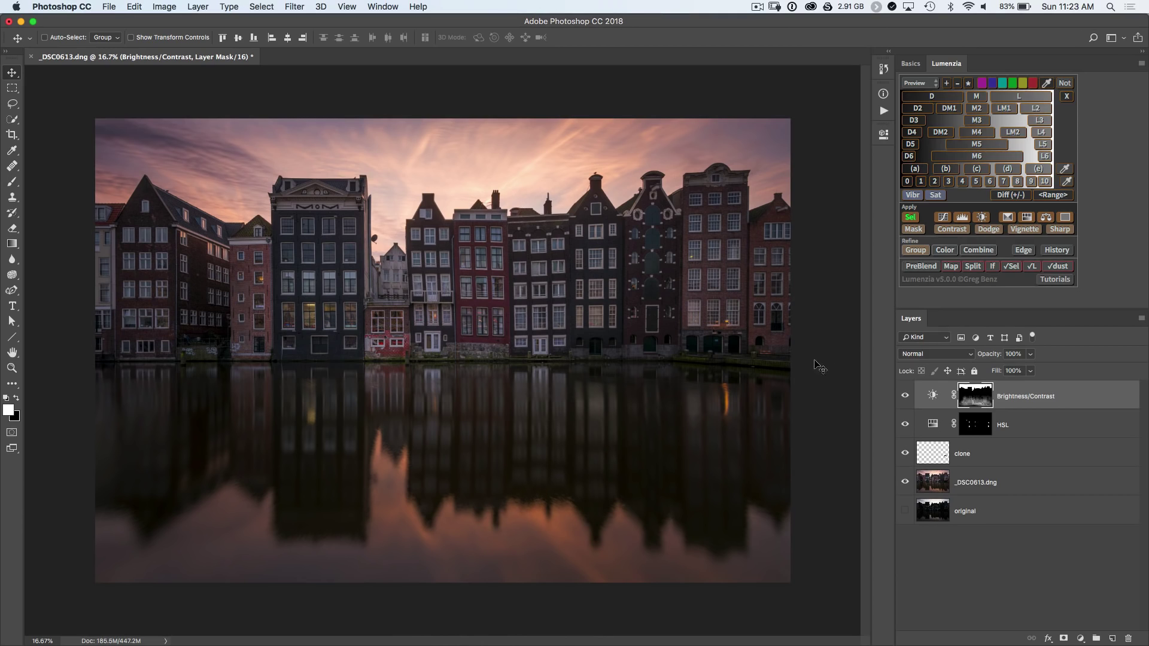
Add a Soft Light Solid Color layer in orange f76b00, sampled from the sky at 100% saturation, and clip it to the Brightness/Contrast layer.
{"action": "left_click", "coordinate": [1065, 218]}
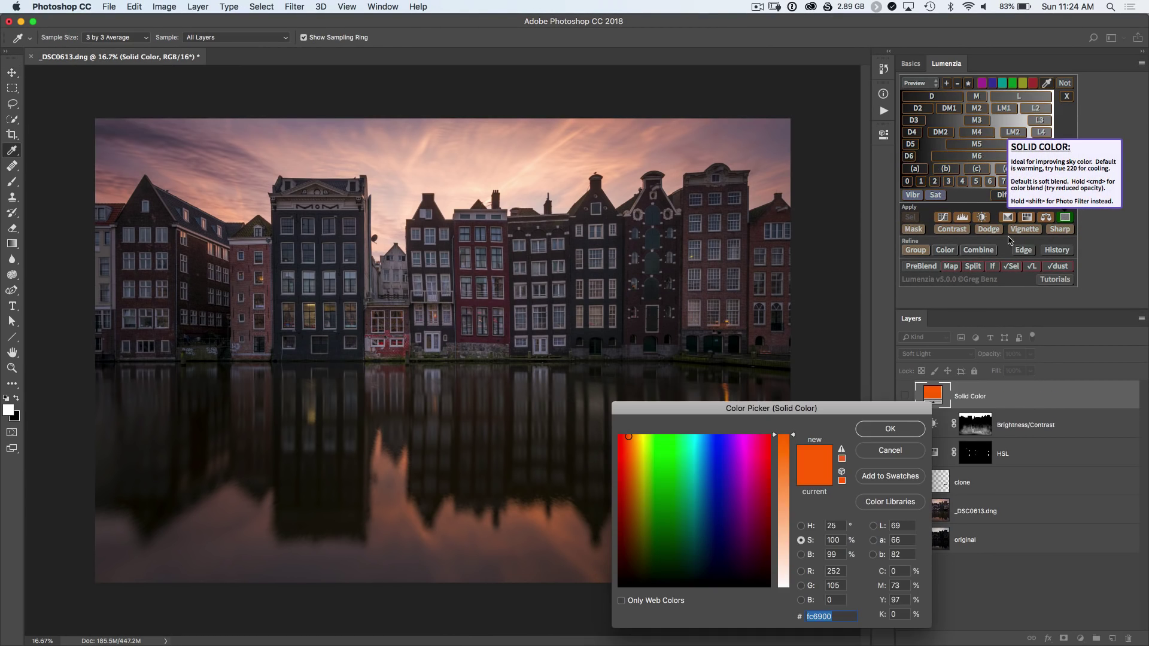
{"action": "left_click", "coordinate": [534, 186]}
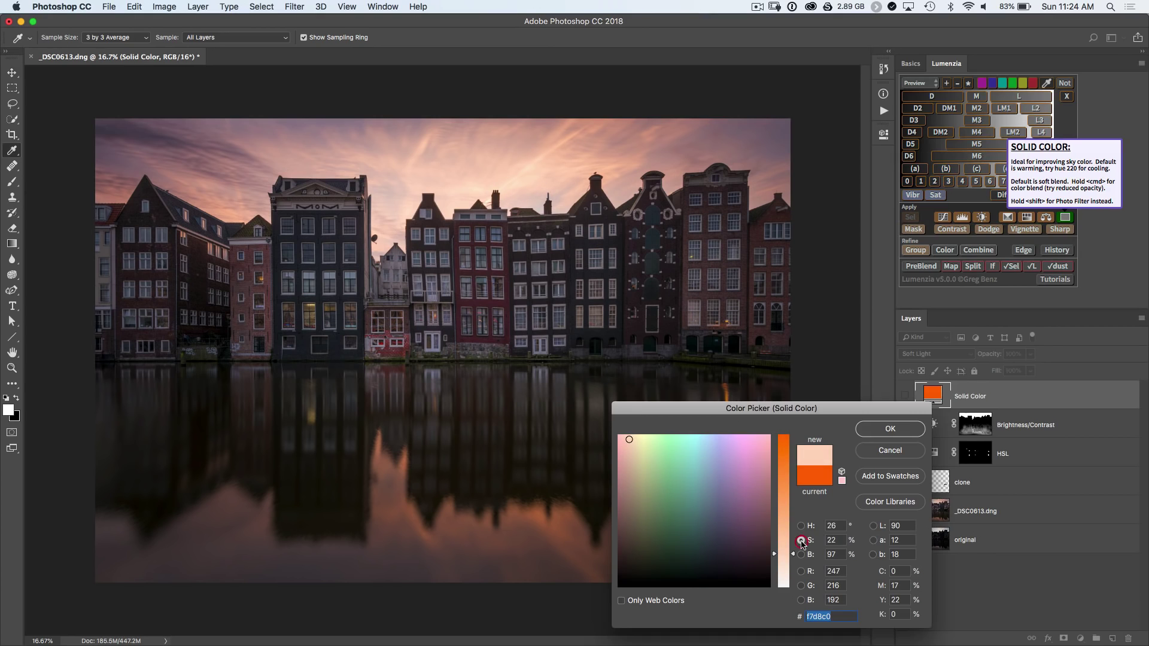
{"action": "left_click_drag", "start_coordinate": [785, 554], "coordinate": [787, 435]}
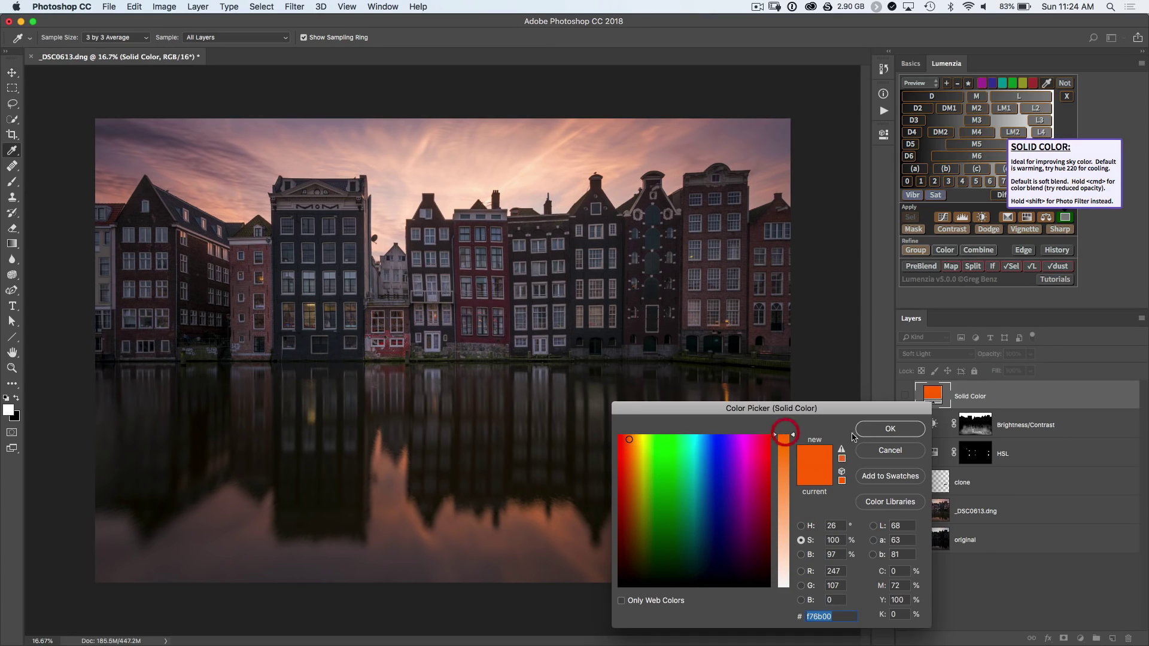
{"action": "left_click", "coordinate": [890, 429]}
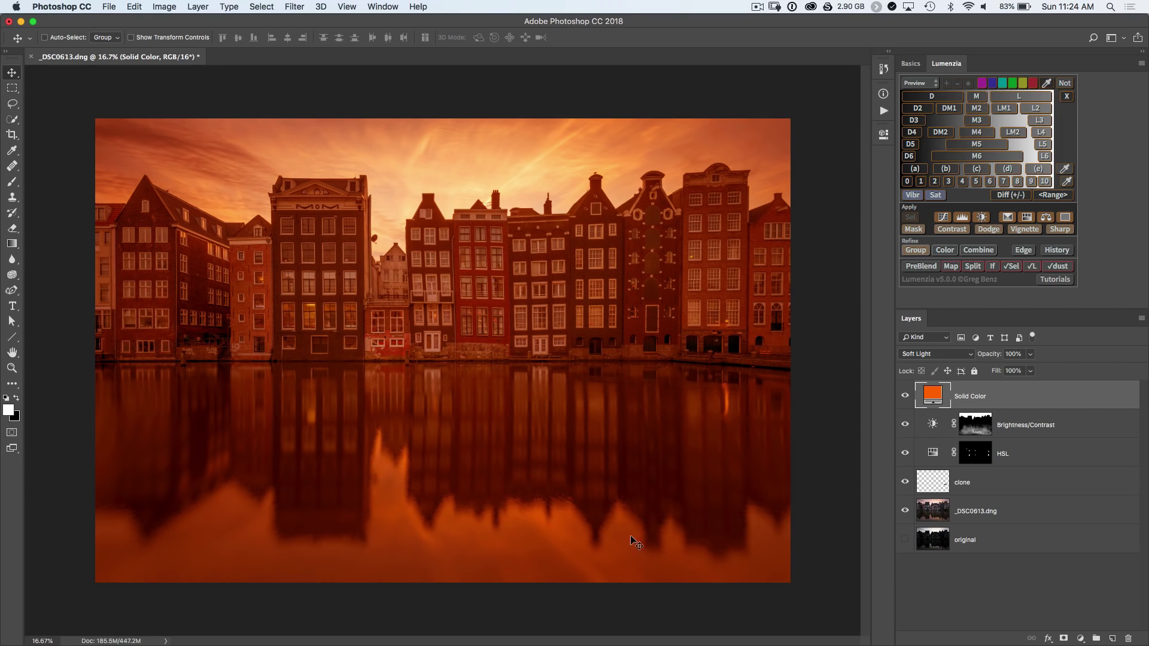
{"action": "left_click", "coordinate": [934, 408], "text": "alt"}
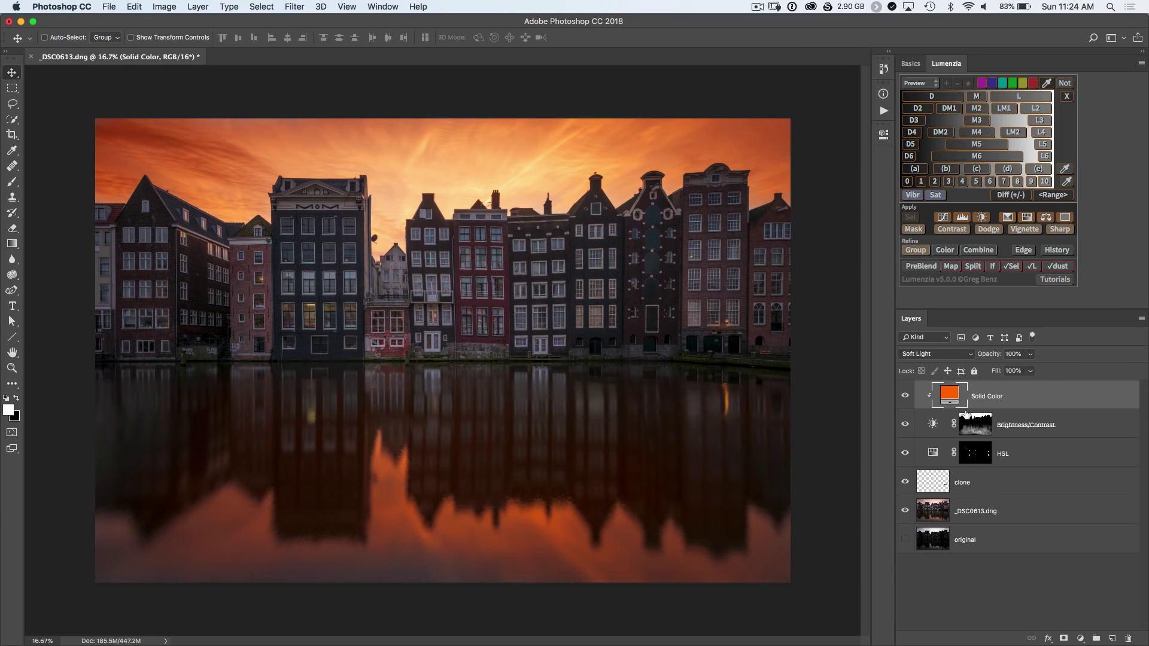
Compare the photo with the clipped Solid Color layer hidden and shown.
{"action": "left_click", "coordinate": [905, 396]}
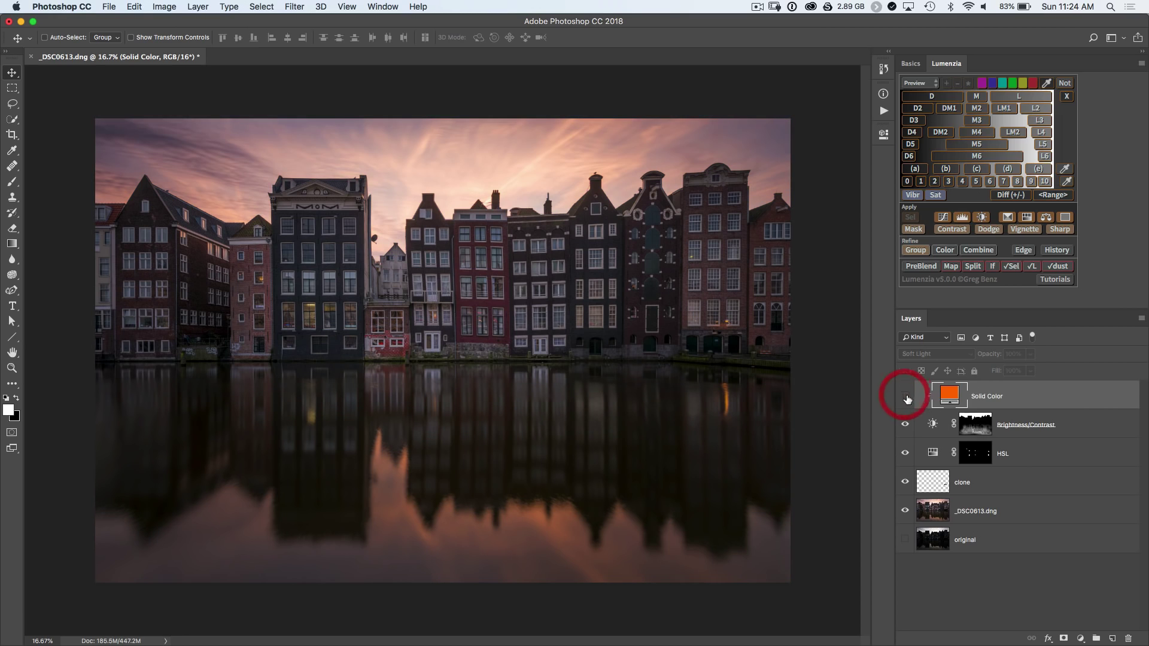
{"action": "left_click", "coordinate": [902, 398]}
{"action": "left_click", "coordinate": [899, 398]}
{"action": "left_click", "coordinate": [898, 398]}
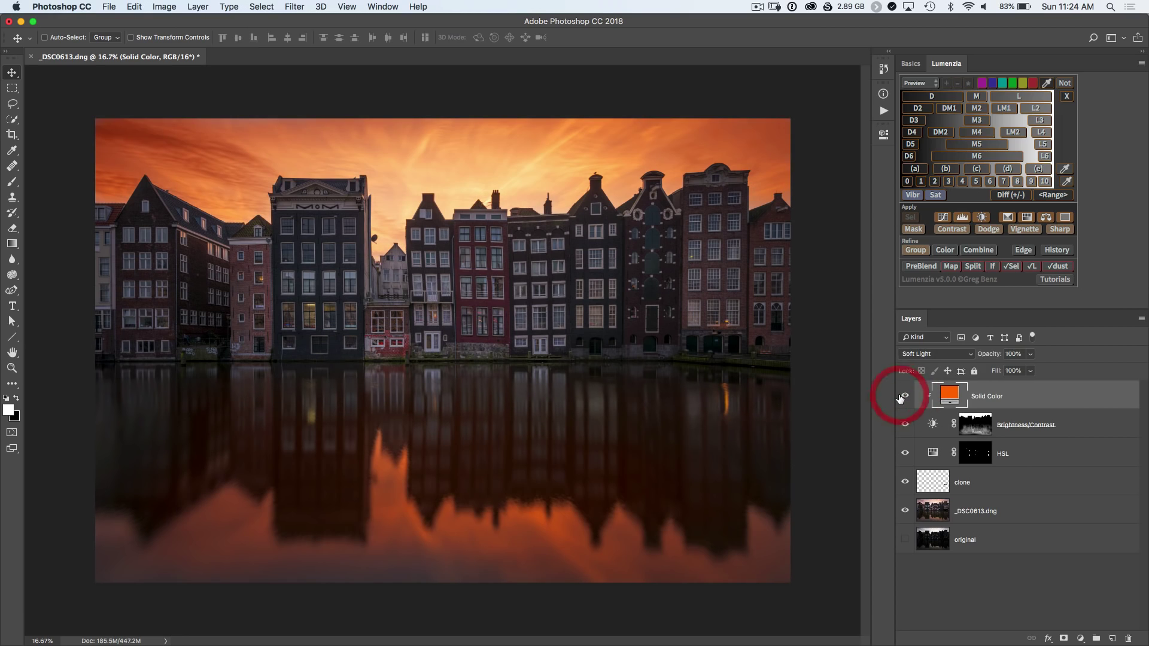
{"action": "left_click", "coordinate": [897, 399]}
{"action": "left_click", "coordinate": [897, 400]}
Display the Brightness/Contrast mask alone, paint the grey patches along the sky's upper edge white, and return to the photo.
{"action": "left_click", "coordinate": [975, 427], "text": "alt"}
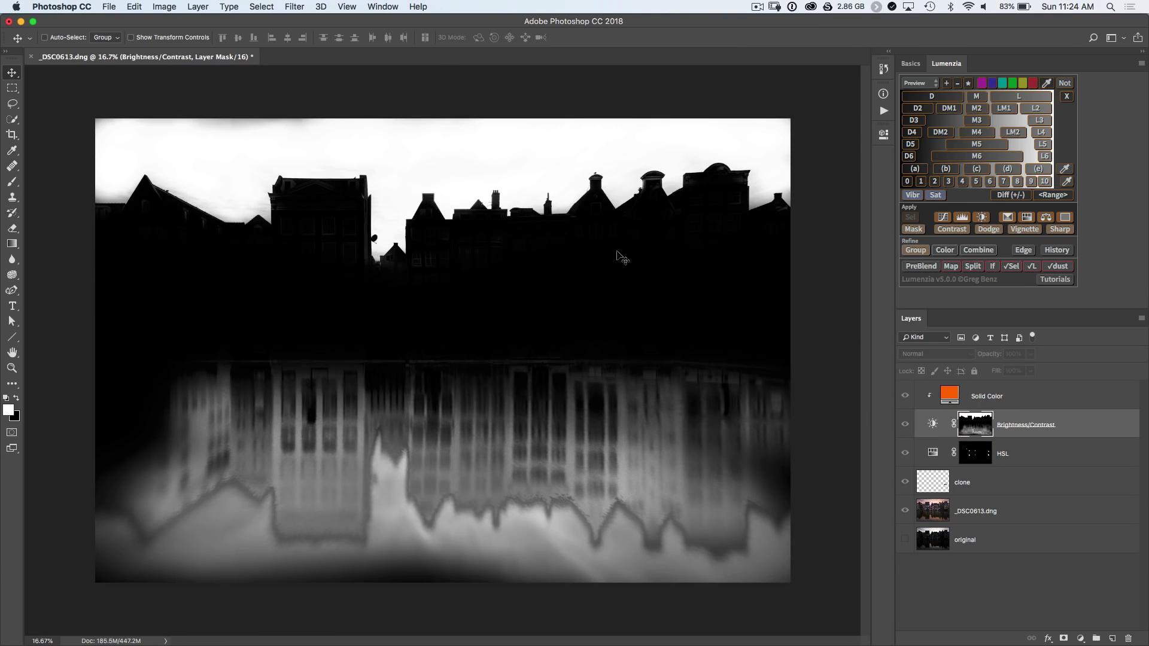
{"action": "key", "text": "b"}
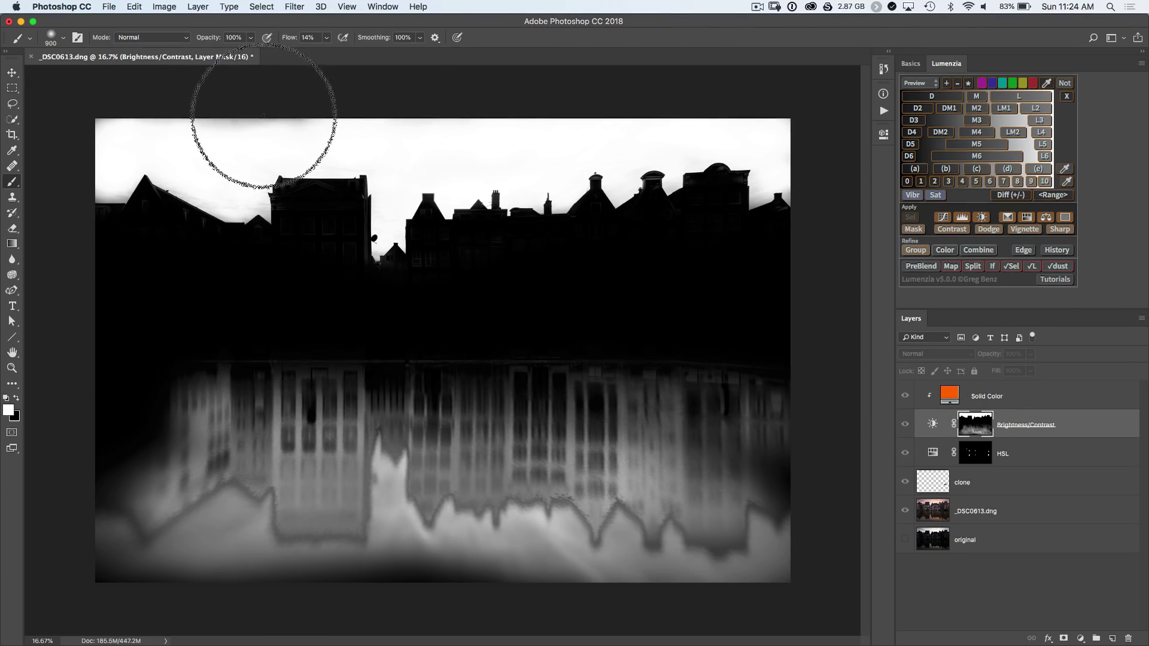
{"action": "mouse_move", "coordinate": [238, 123]}
{"action": "left_mouse_down"}
{"action": "mouse_move", "coordinate": [372, 126]}
{"action": "mouse_move", "coordinate": [201, 121]}
{"action": "mouse_move", "coordinate": [389, 118]}
{"action": "mouse_move", "coordinate": [115, 106]}
{"action": "mouse_move", "coordinate": [91, 117]}
{"action": "mouse_move", "coordinate": [413, 120]}
{"action": "left_mouse_up"}
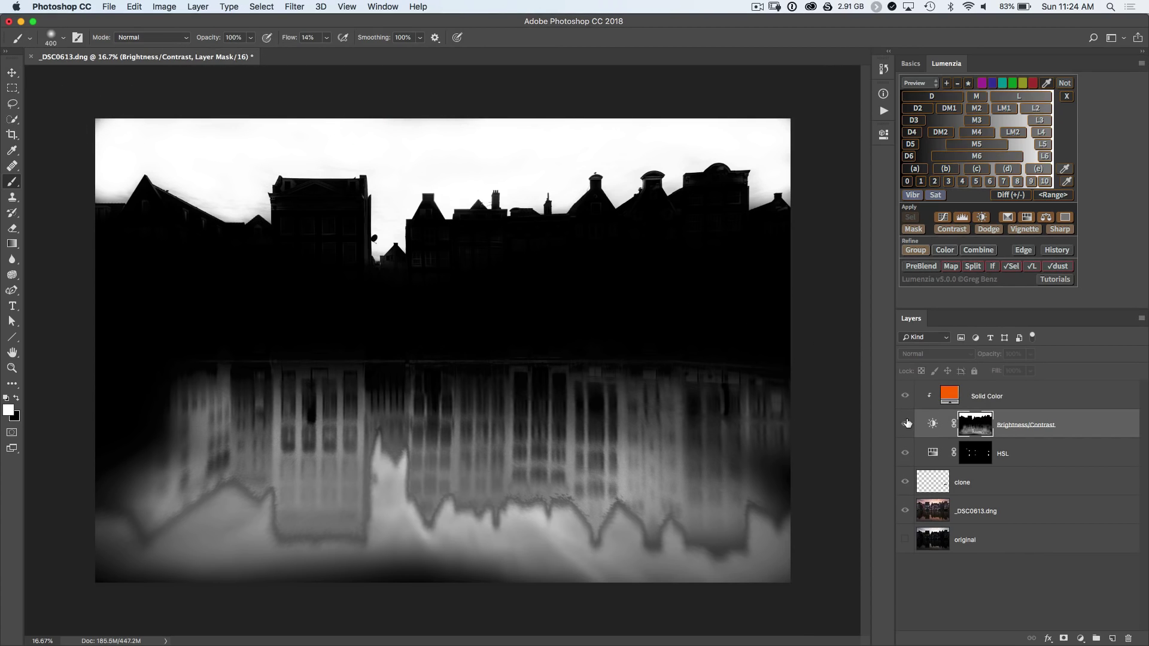
{"action": "left_click", "coordinate": [981, 428], "text": "alt"}
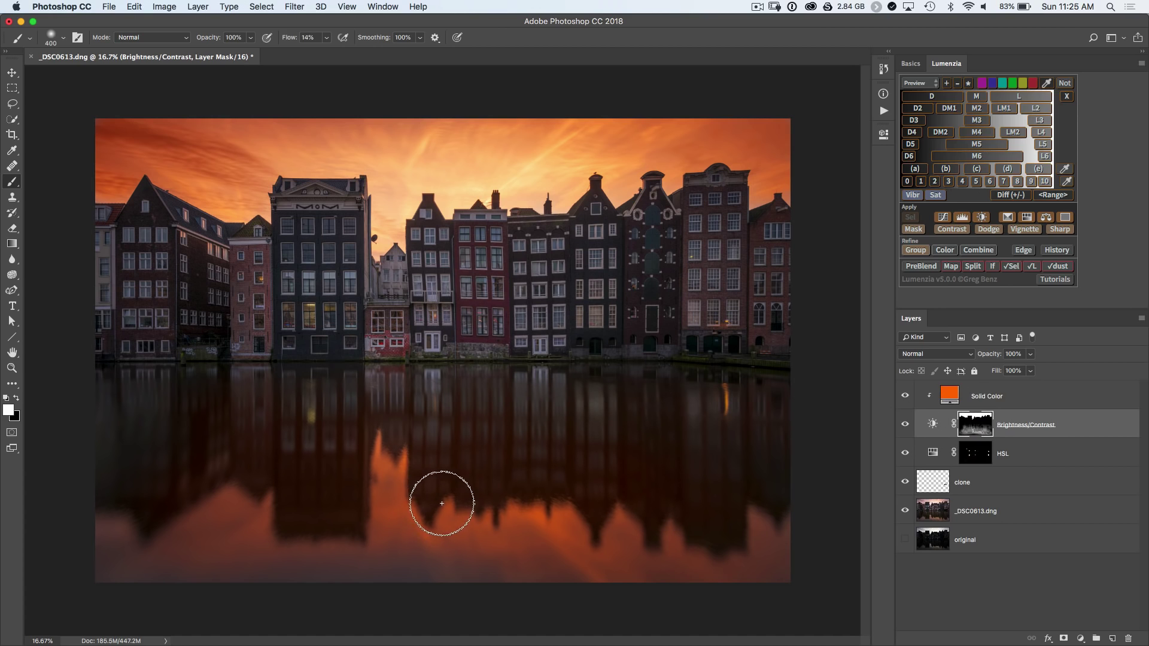
Add a white layer mask to the Solid Color layer and prepare a black brush of 1900 px.
{"action": "left_click", "coordinate": [979, 397]}
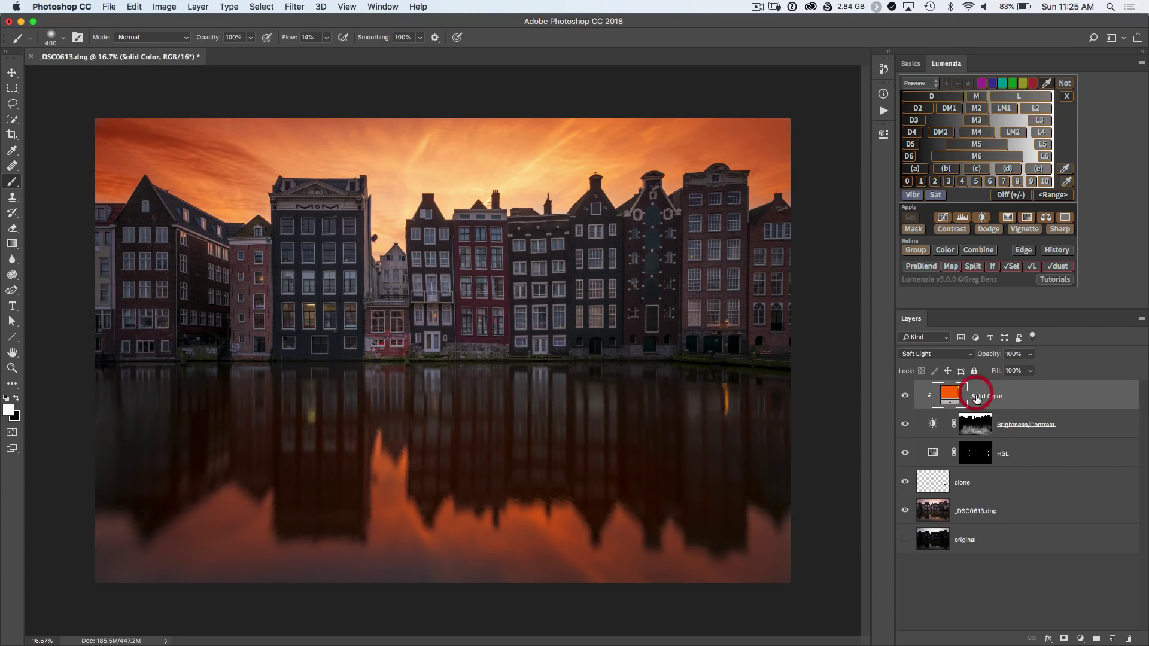
{"action": "key", "text": "x"}
{"action": "left_click", "coordinate": [1063, 638]}
{"action": "key", "text": "bracketright"}
{"action": "key", "text": "bracketright"}
{"action": "key", "text": "bracketright"}
{"action": "key", "text": "bracketright"}
{"action": "key", "text": "bracketright"}
{"action": "key", "text": "bracketright"}
{"action": "key", "text": "bracketright"}
{"action": "key", "text": "bracketright"}
{"action": "key", "text": "bracketright"}
{"action": "key", "text": "bracketright"}
{"action": "key", "text": "bracketright"}
{"action": "key", "text": "bracketright"}
{"action": "key", "text": "bracketright"}
{"action": "key", "text": "bracketright"}
{"action": "key", "text": "bracketright"}
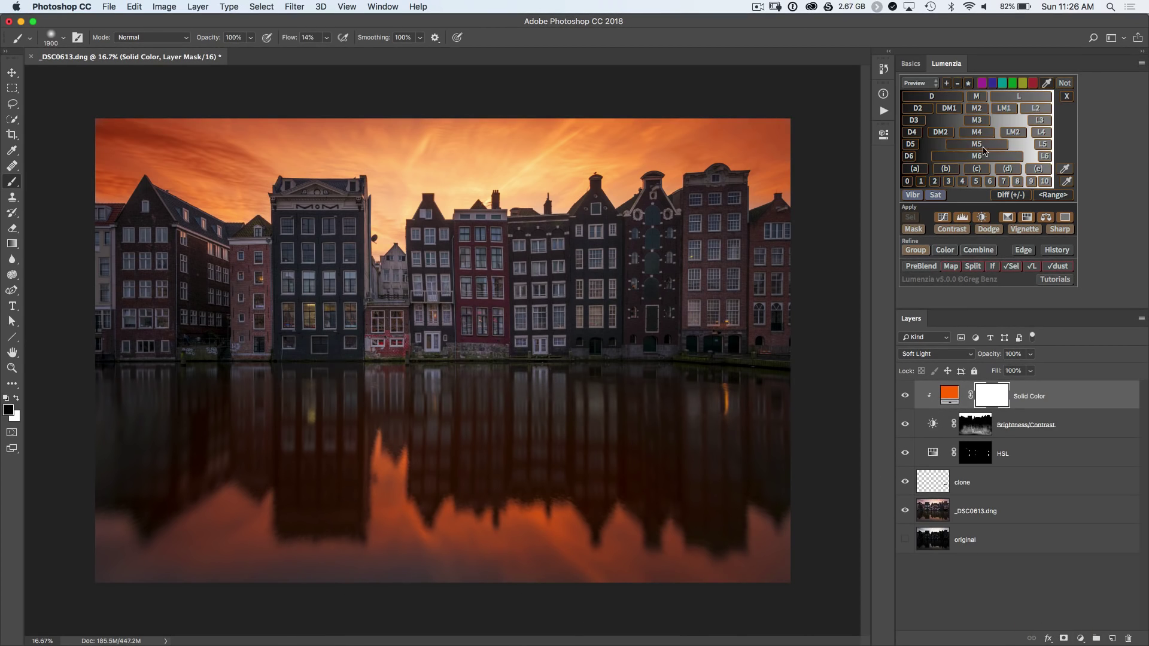
Load the Lumenzia D4 mask as a selection and paint the Solid Color mask black over the buildings' reflections with a 1700 px brush.
{"action": "left_click", "coordinate": [914, 132]}
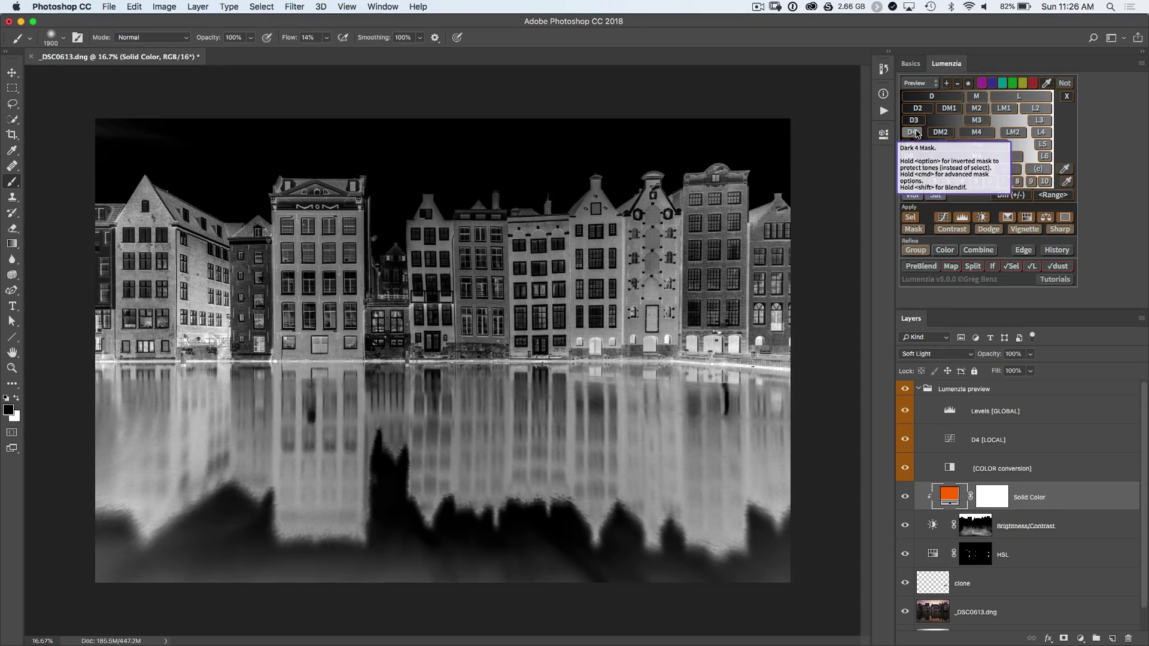
{"action": "left_click", "coordinate": [910, 218]}
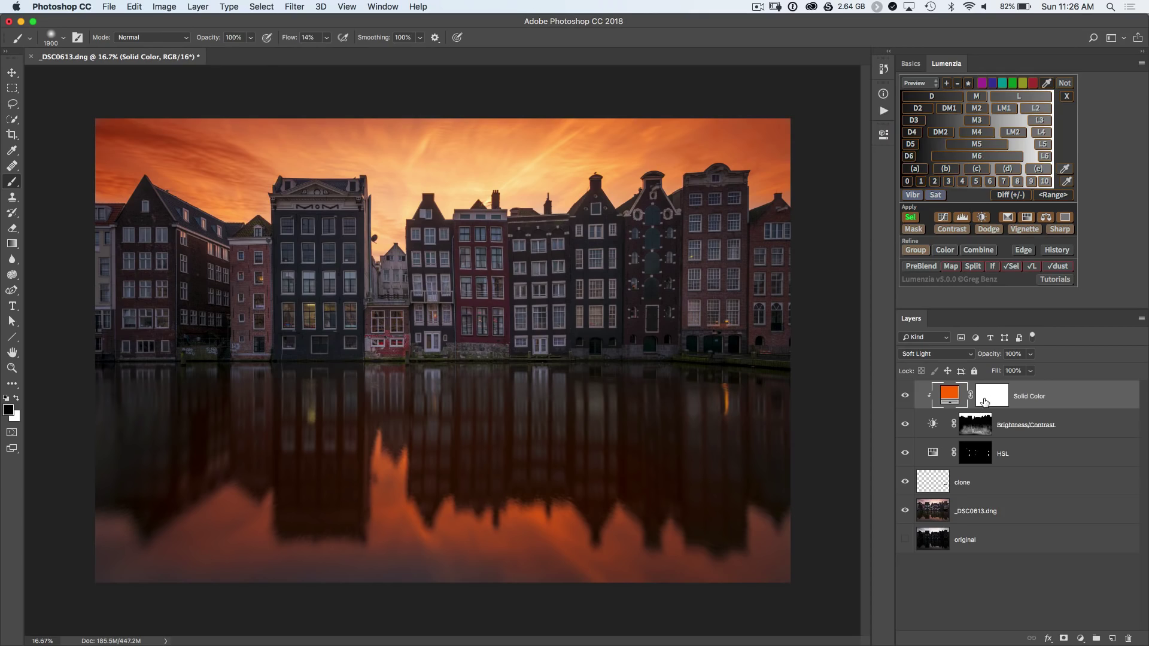
{"action": "left_click", "coordinate": [984, 401]}
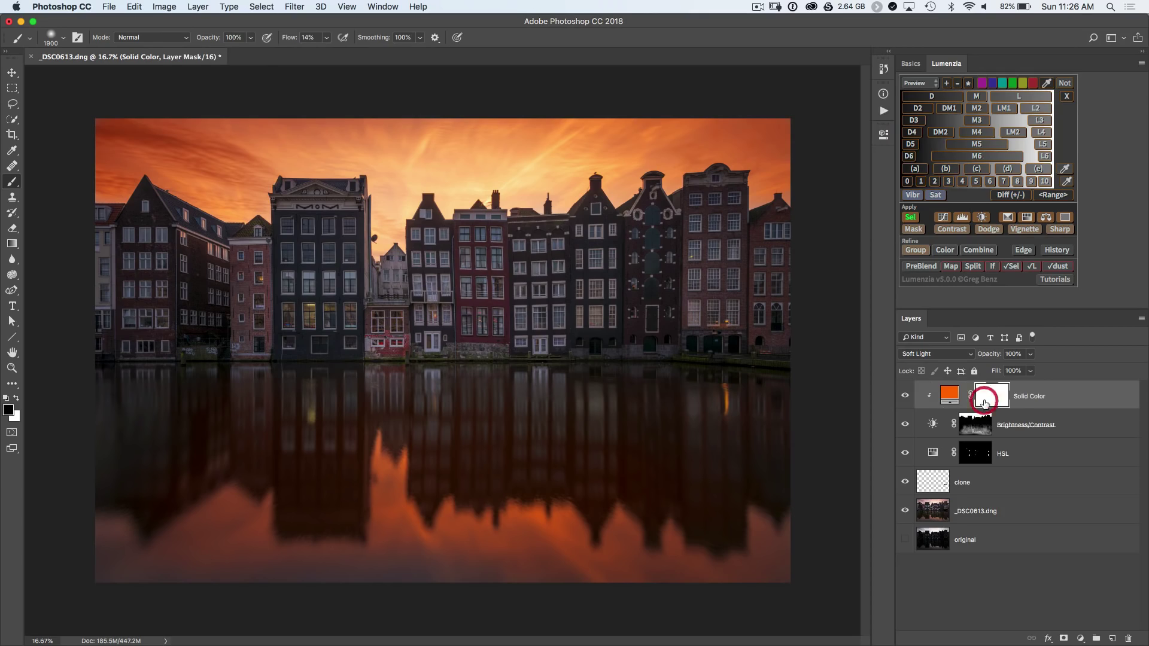
{"action": "key", "text": "bracketleft"}
{"action": "key", "text": "bracketleft"}
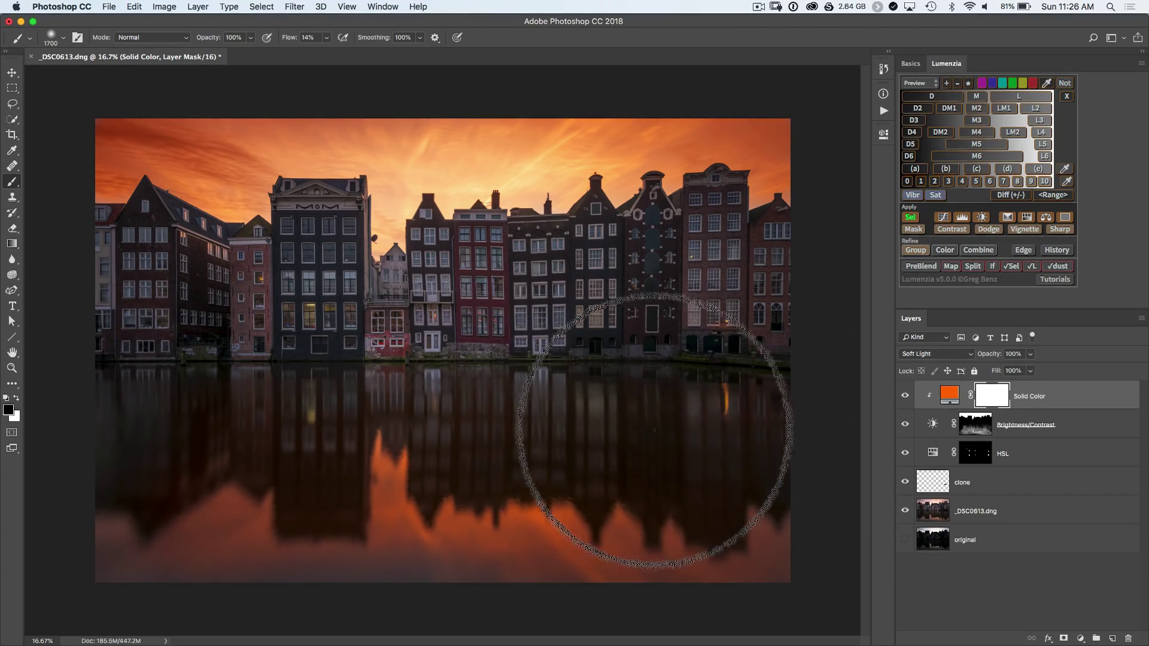
{"action": "left_click_drag", "start_coordinate": [188, 431], "coordinate": [622, 428]}
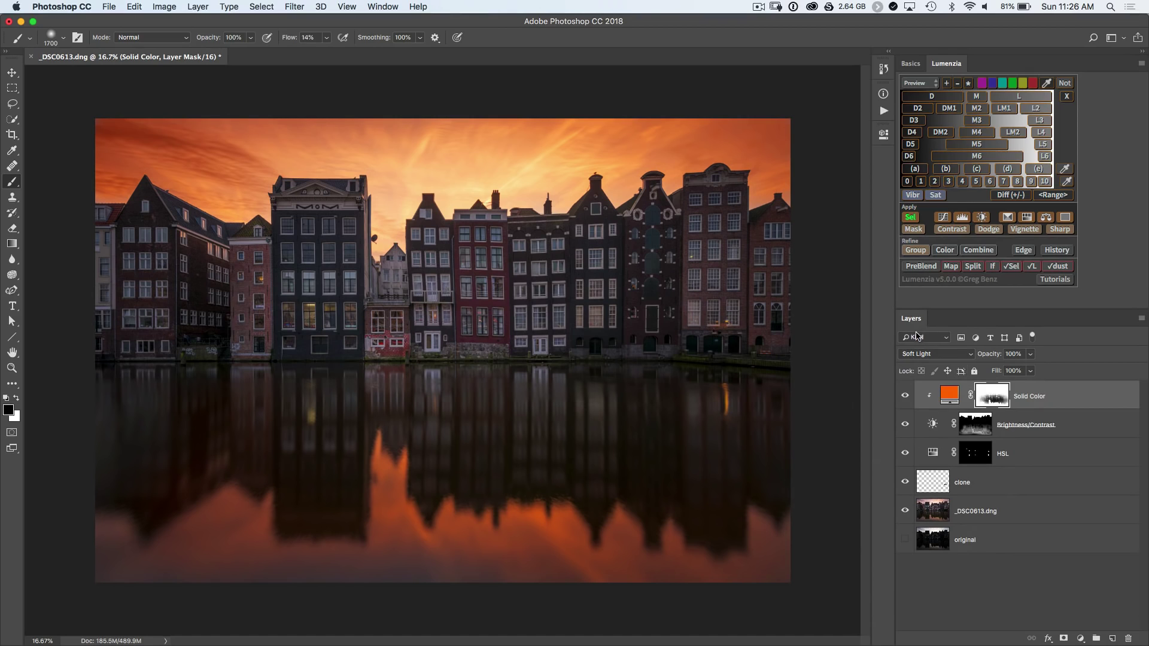
Reduce the Solid Color layer's opacity to 19%.
{"action": "left_click", "coordinate": [947, 395]}
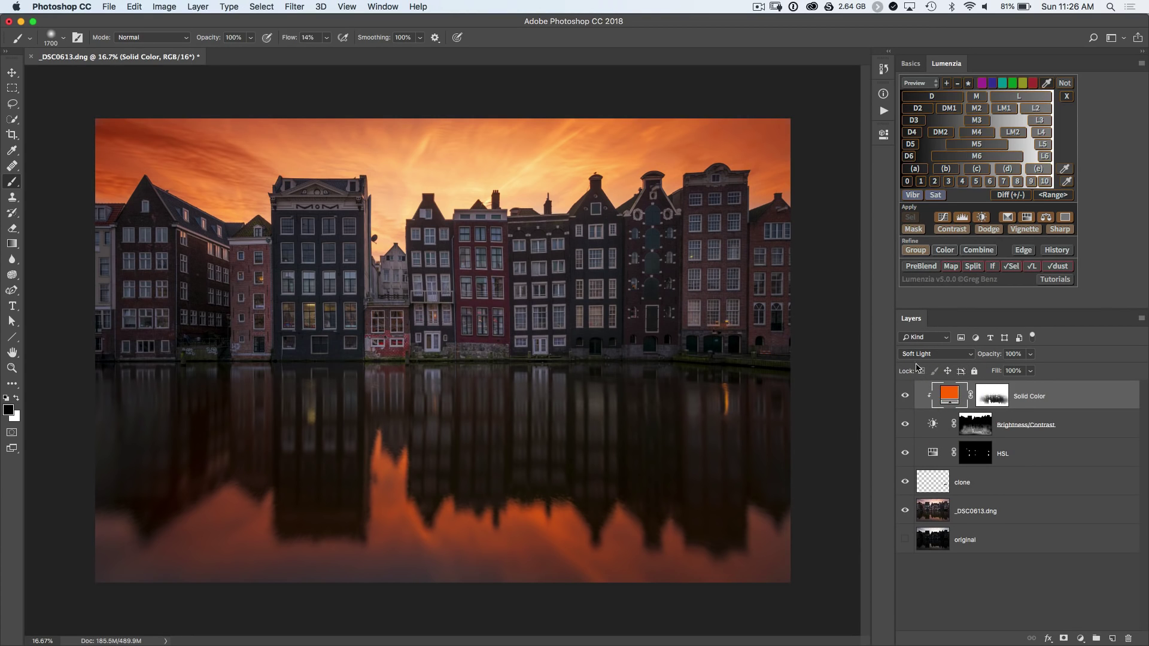
{"action": "key", "text": "v"}
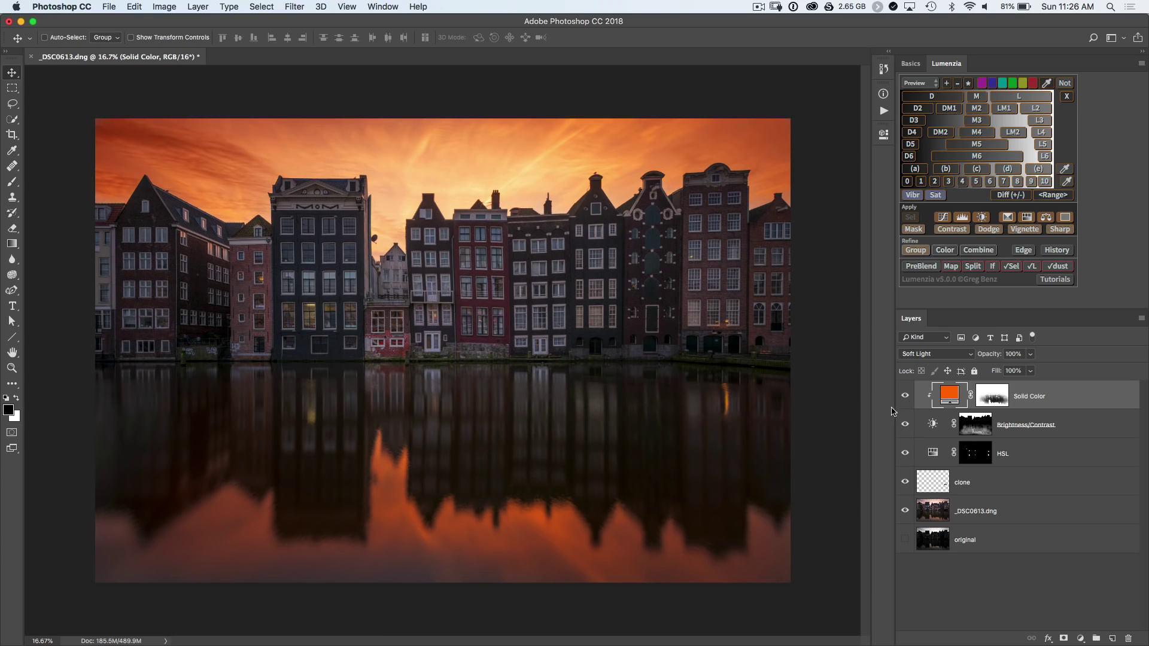
{"action": "mouse_move", "coordinate": [992, 354]}
{"action": "left_mouse_down"}
{"action": "mouse_move", "coordinate": [939, 358]}
{"action": "mouse_move", "coordinate": [992, 357]}
{"action": "left_mouse_up"}
Compare the photo with the 19% Solid Color layer hidden and shown.
{"action": "left_click", "coordinate": [909, 396]}
{"action": "left_click", "coordinate": [909, 396]}
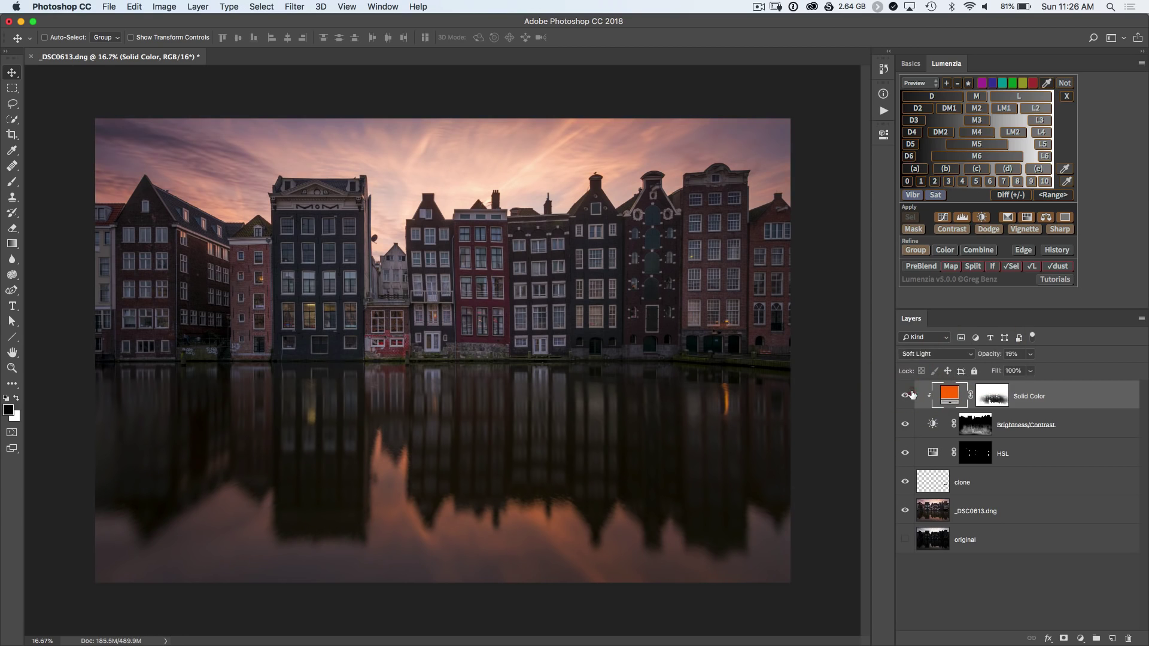
{"action": "left_click", "coordinate": [909, 395]}
{"action": "left_click", "coordinate": [909, 395]}
Inspect the Brightness/Contrast mask and the Solid Color mask on their own, and return to the photo.
{"action": "left_click", "coordinate": [977, 429], "text": "alt"}
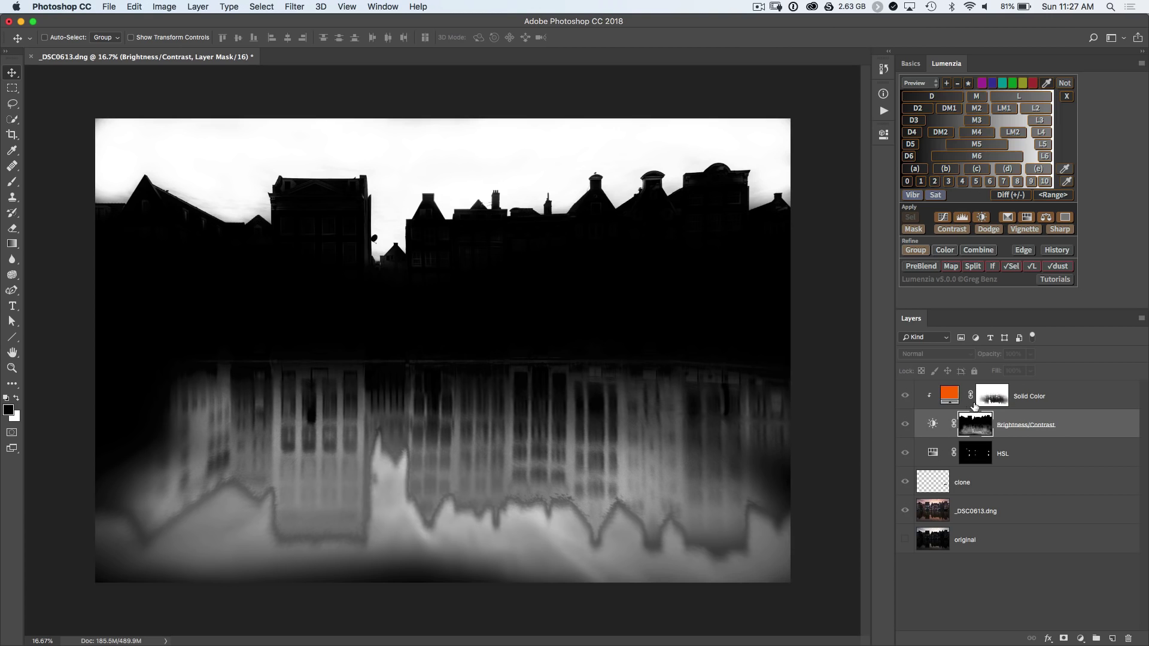
{"action": "left_click", "coordinate": [991, 400]}
{"action": "left_click", "coordinate": [986, 402], "text": "alt"}
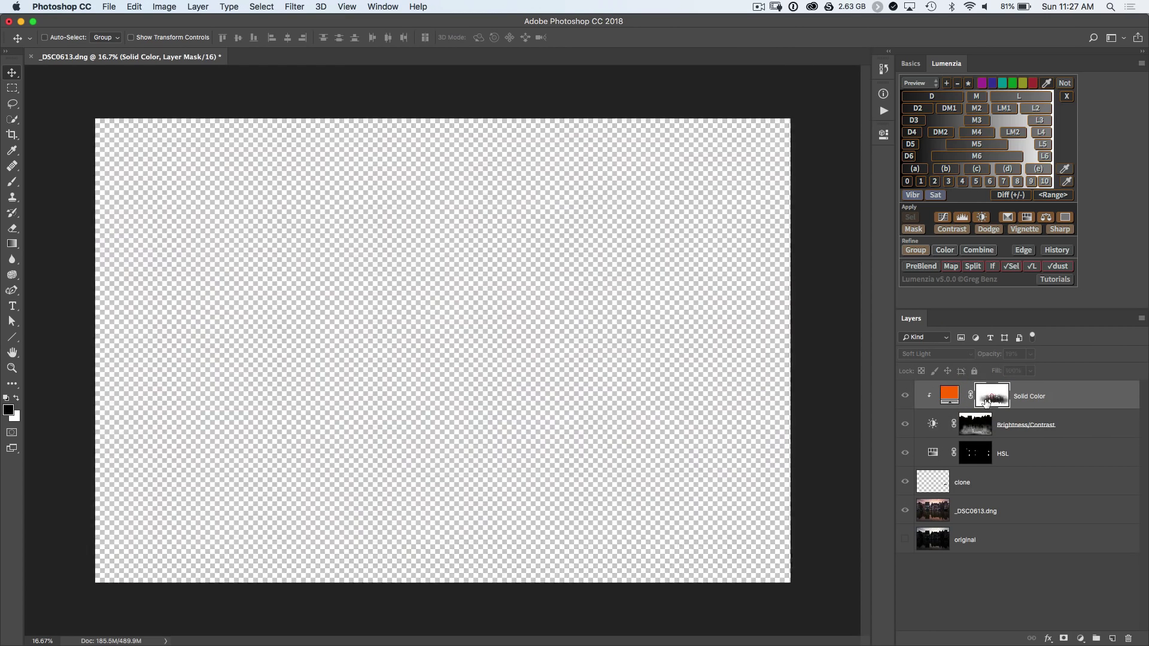
{"action": "left_click", "coordinate": [981, 400], "text": "alt"}
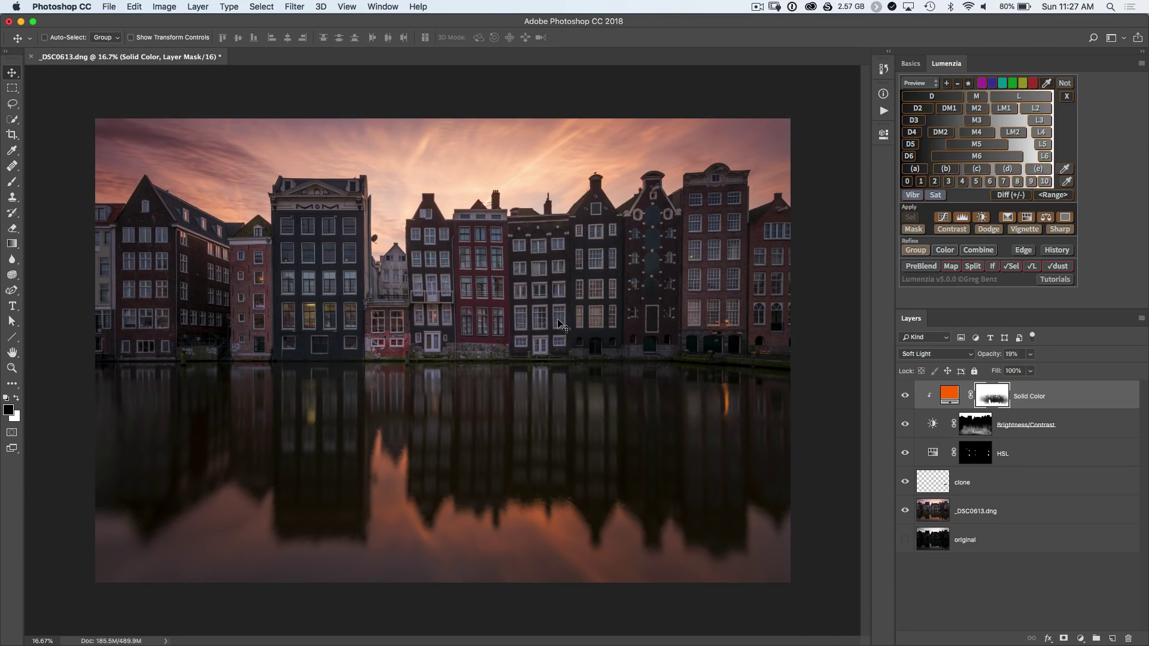
Add a second Brightness/Contrast adjustment layer above the Solid Color layer and strongly raise its brightness.
{"action": "left_click", "coordinate": [981, 218]}
{"action": "double_click", "coordinate": [935, 397]}
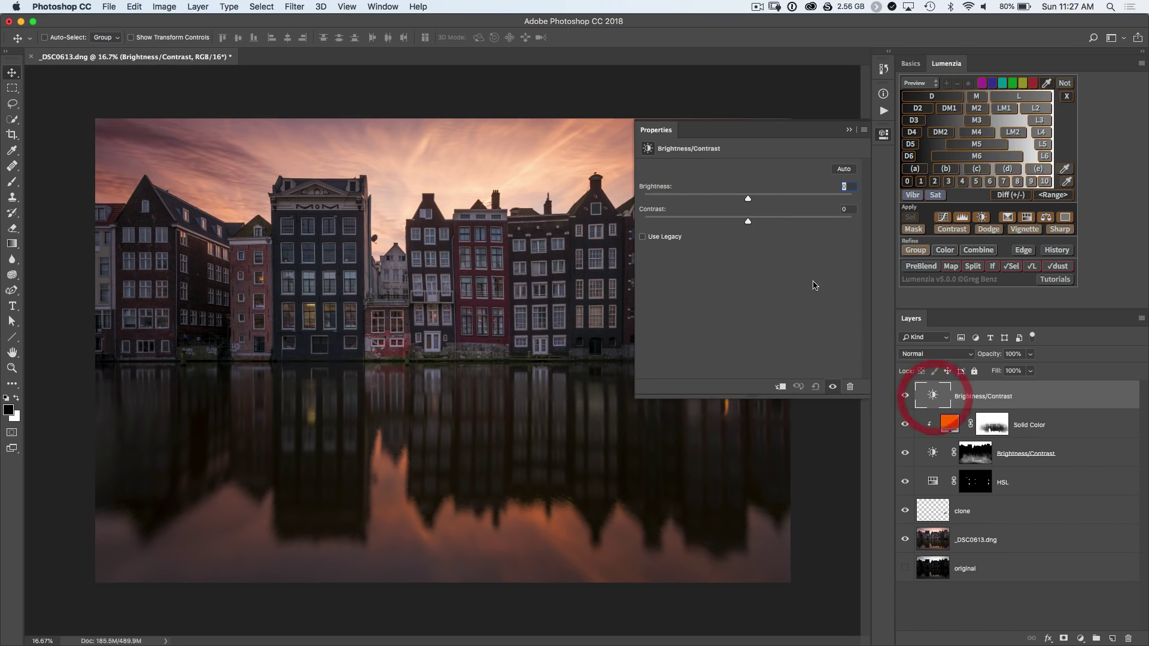
{"action": "left_click_drag", "start_coordinate": [754, 200], "coordinate": [789, 199]}
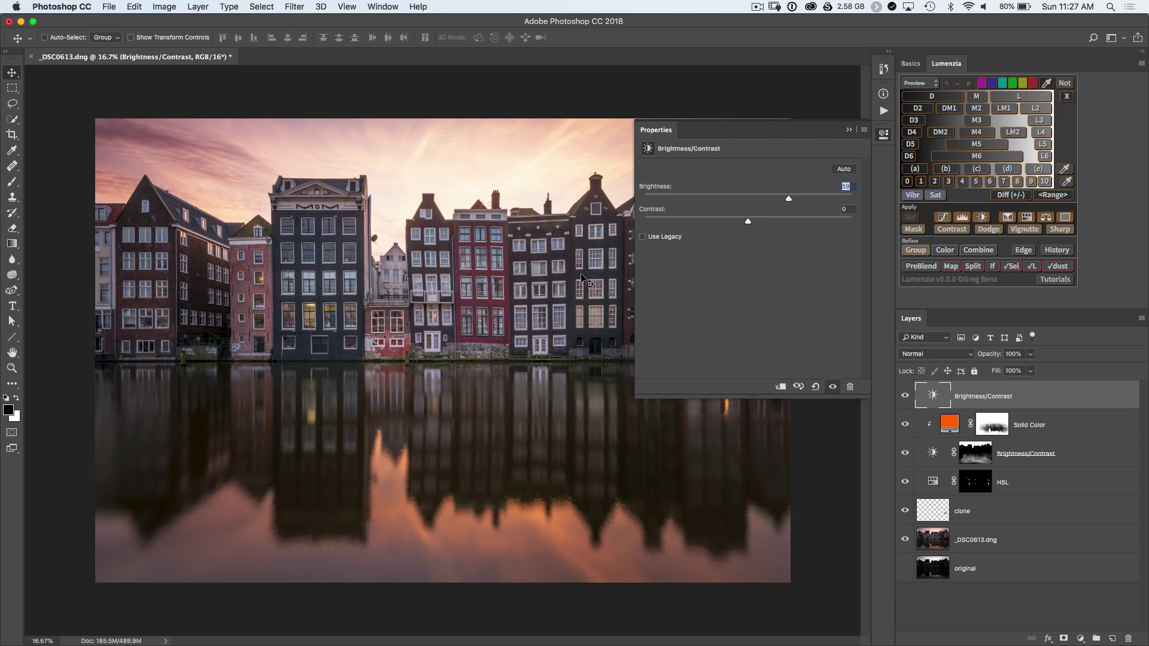
{"action": "left_click", "coordinate": [883, 135]}
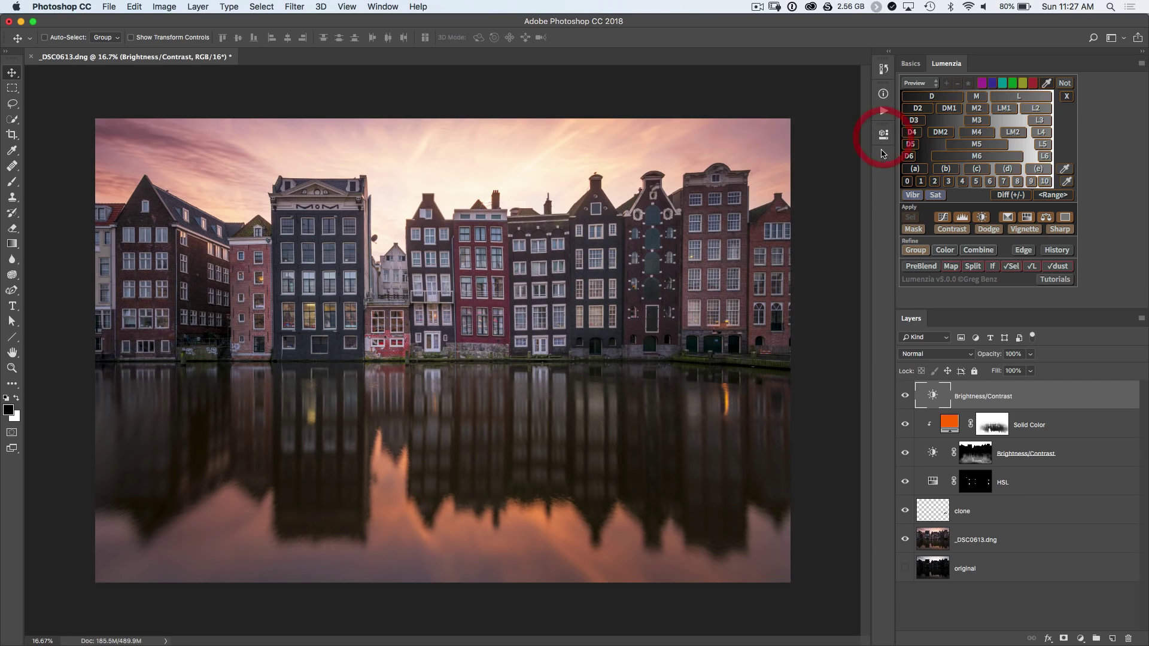
Restrict the new Brightness/Contrast layer with an #under Blend If for zone (d), and compare the photo with the layer hidden and shown.
{"action": "left_click", "coordinate": [920, 84]}
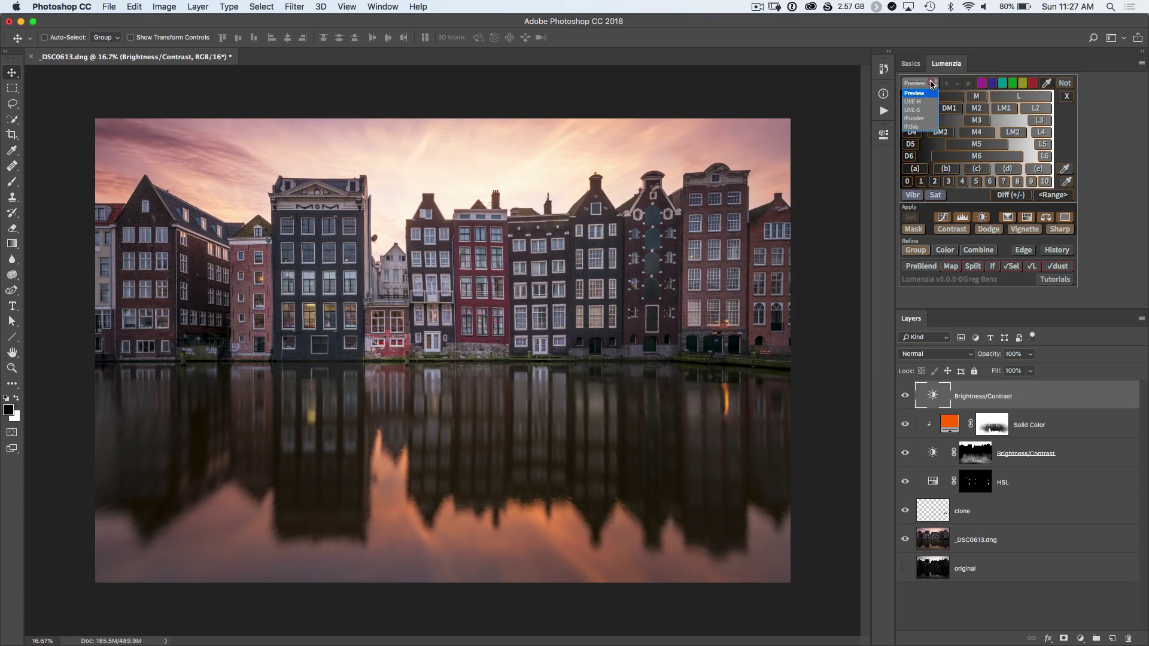
{"action": "left_click", "coordinate": [920, 119]}
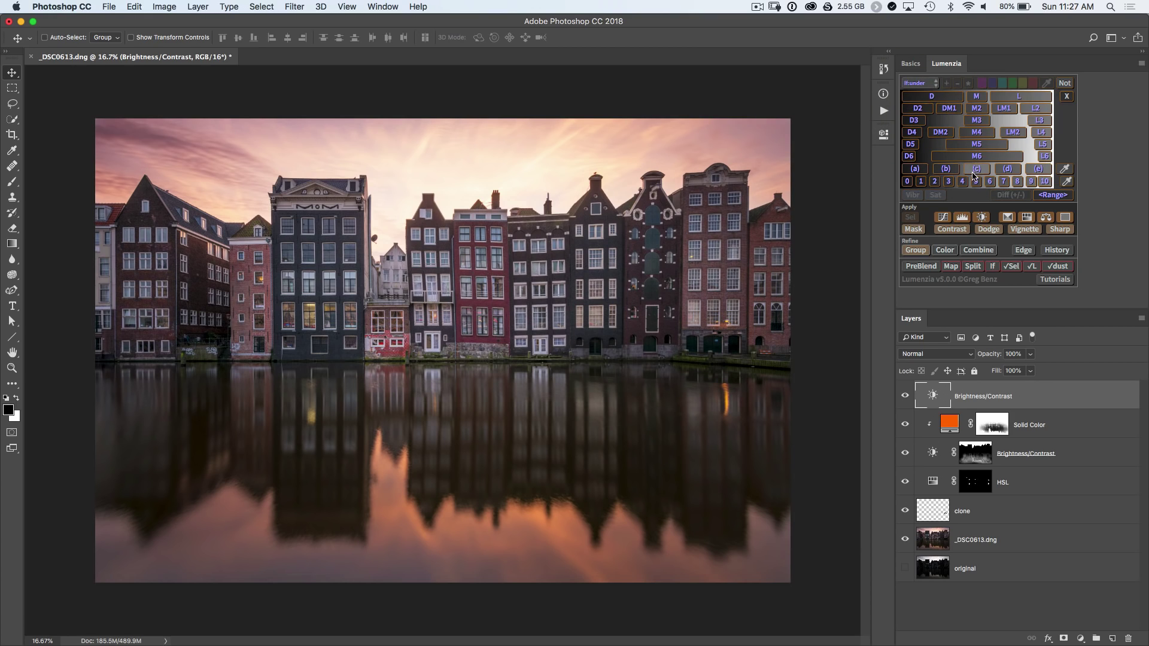
{"action": "left_click", "coordinate": [1009, 169]}
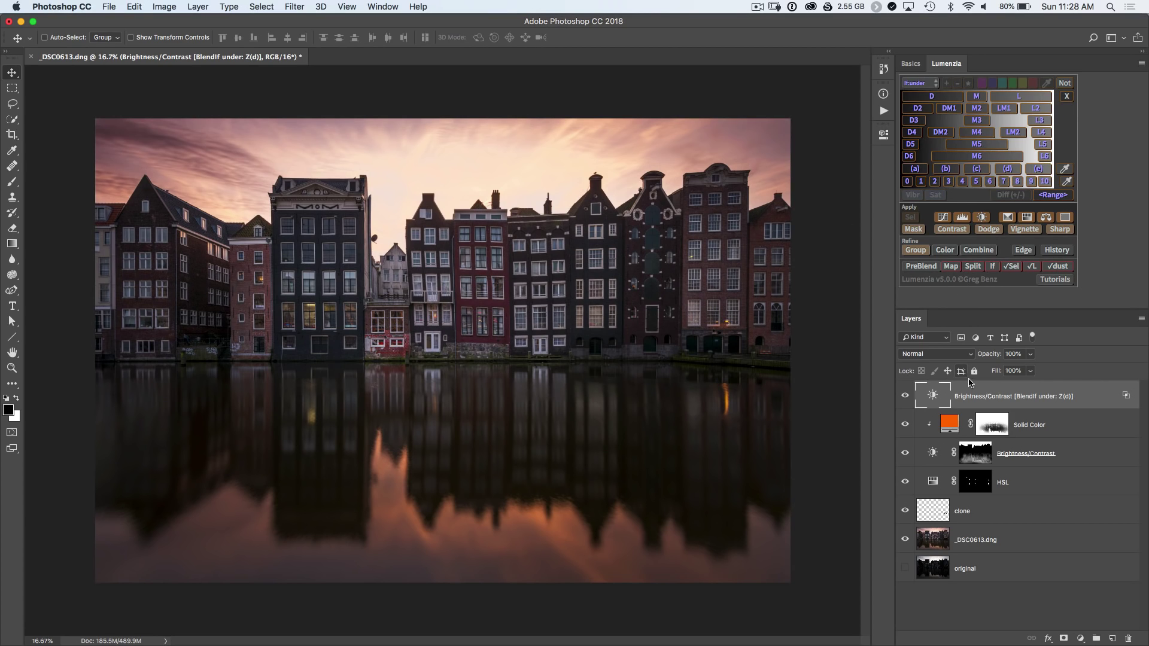
{"action": "left_click", "coordinate": [905, 396]}
{"action": "left_click", "coordinate": [905, 396]}
{"action": "left_click", "coordinate": [905, 396]}
{"action": "left_click", "coordinate": [905, 396]}
Visualise the layer's Blend If coverage, change it to the midtone zone (c), and turn the colour overlay off.
{"action": "left_click", "coordinate": [992, 267]}
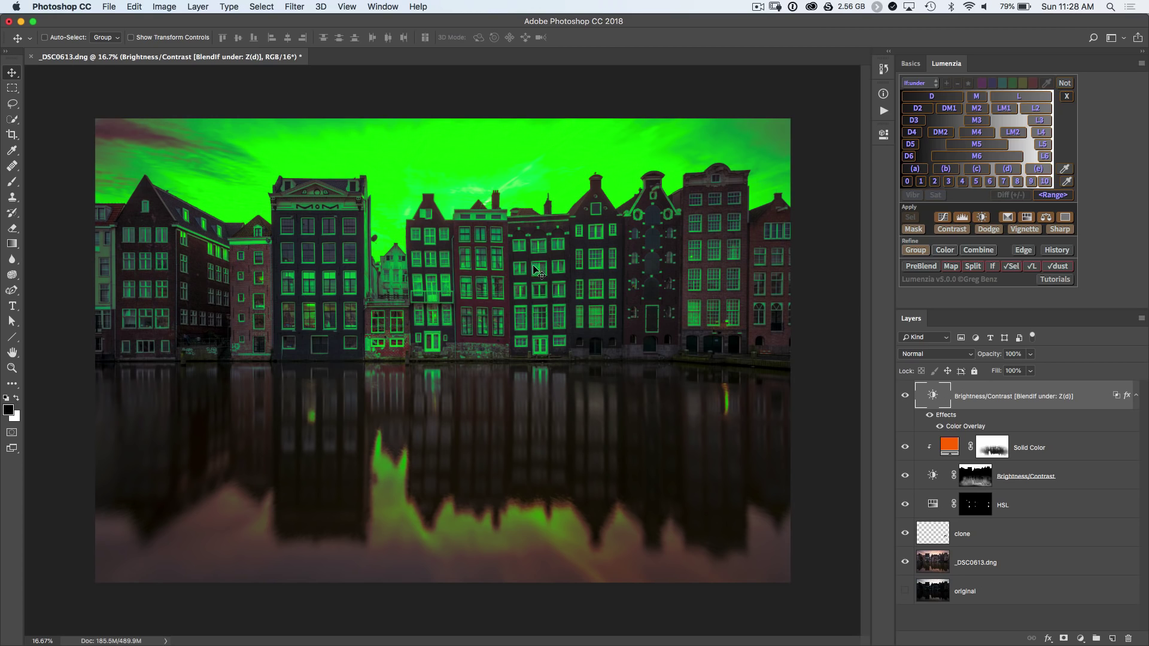
{"action": "left_click", "coordinate": [979, 171]}
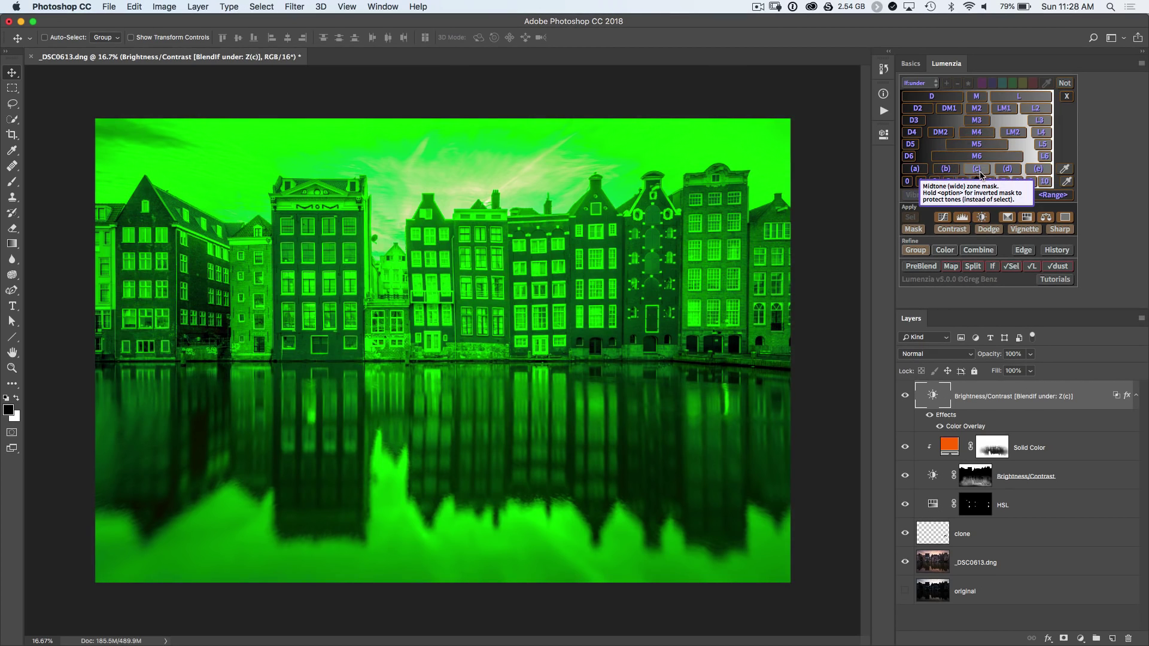
{"action": "left_click", "coordinate": [993, 267]}
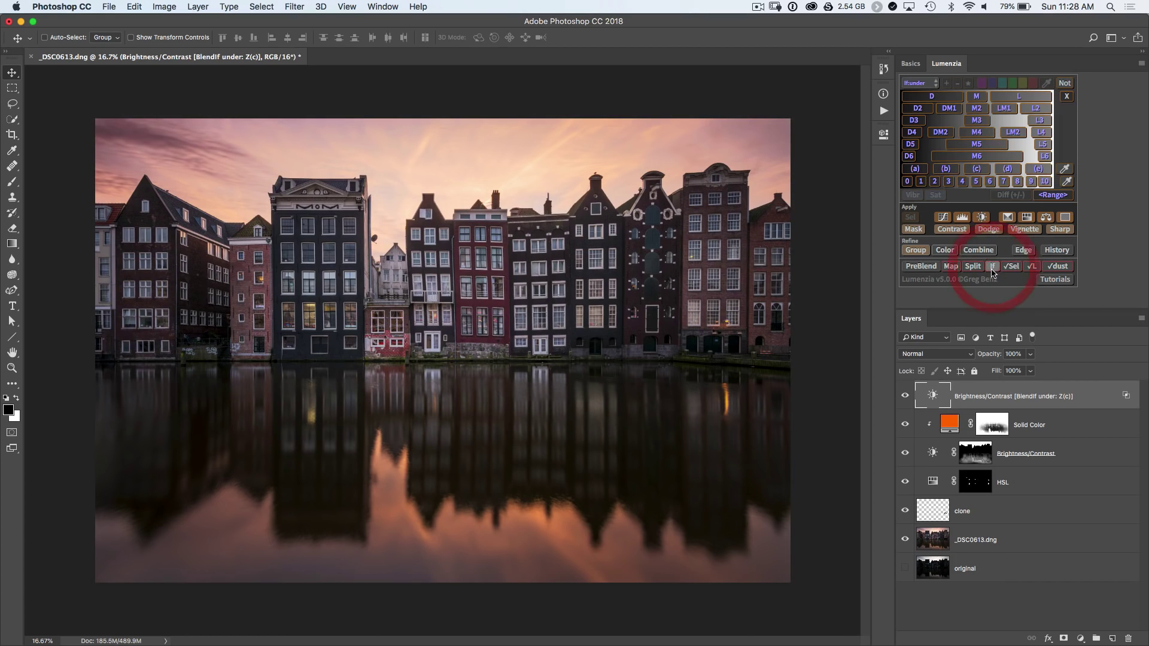
Compare the zone (d) and zone (c) Blend If settings, return to zone (c), and compare the layer hidden and shown.
{"action": "left_click", "coordinate": [1008, 171]}
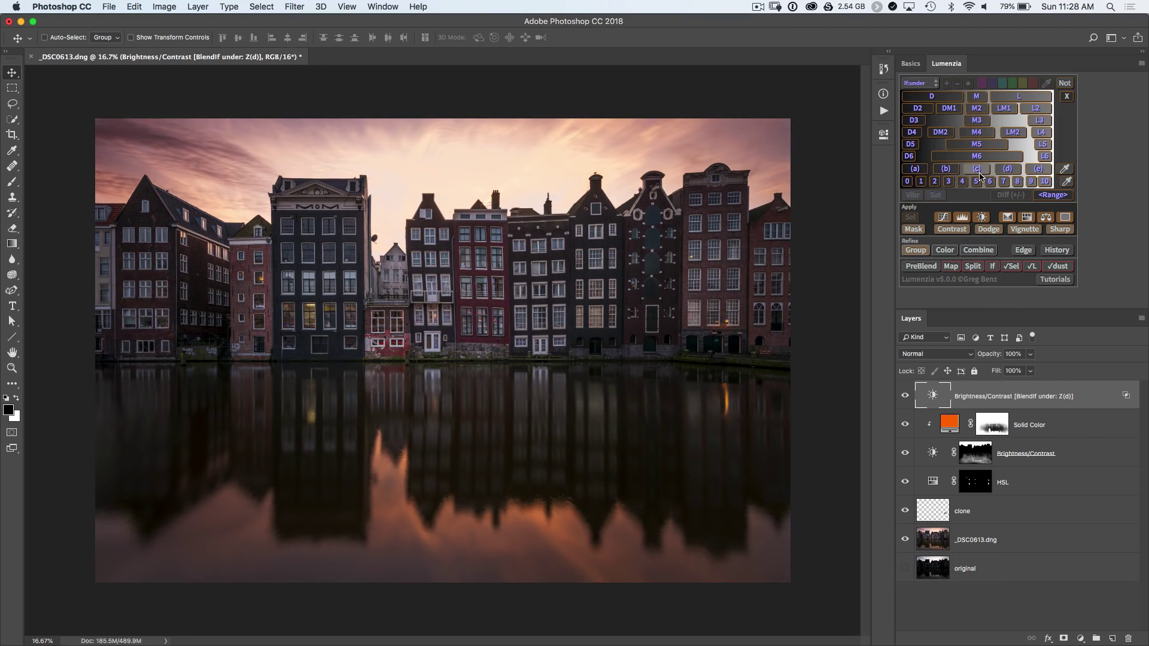
{"action": "left_click", "coordinate": [985, 173]}
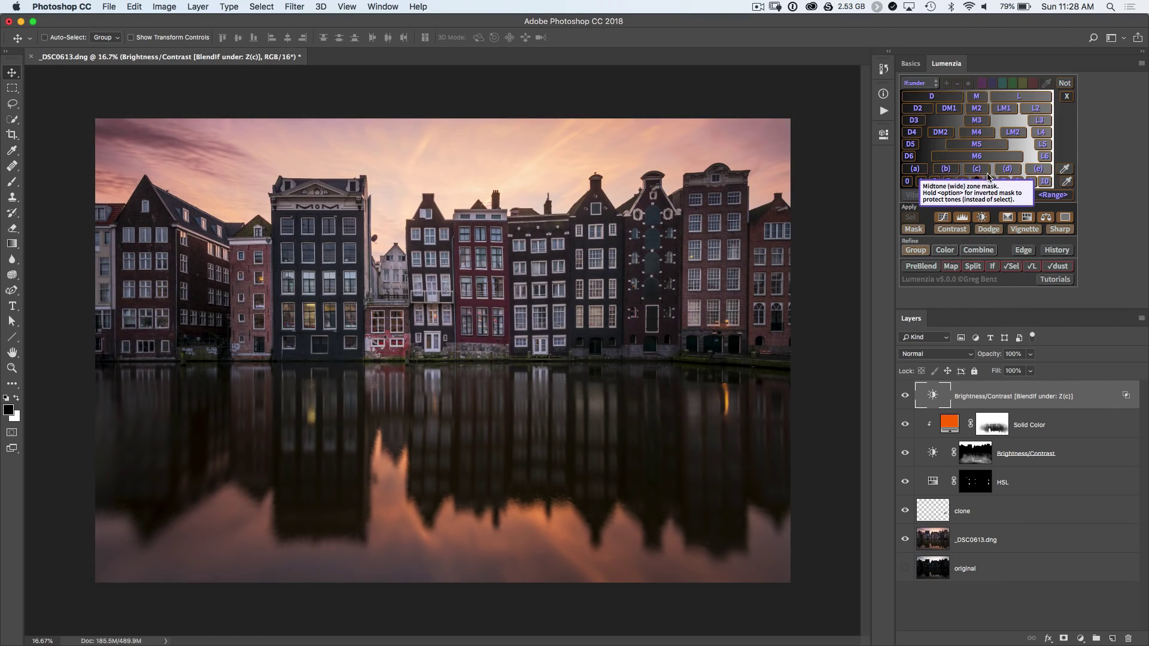
{"action": "left_click", "coordinate": [906, 396]}
{"action": "left_click", "coordinate": [906, 397]}
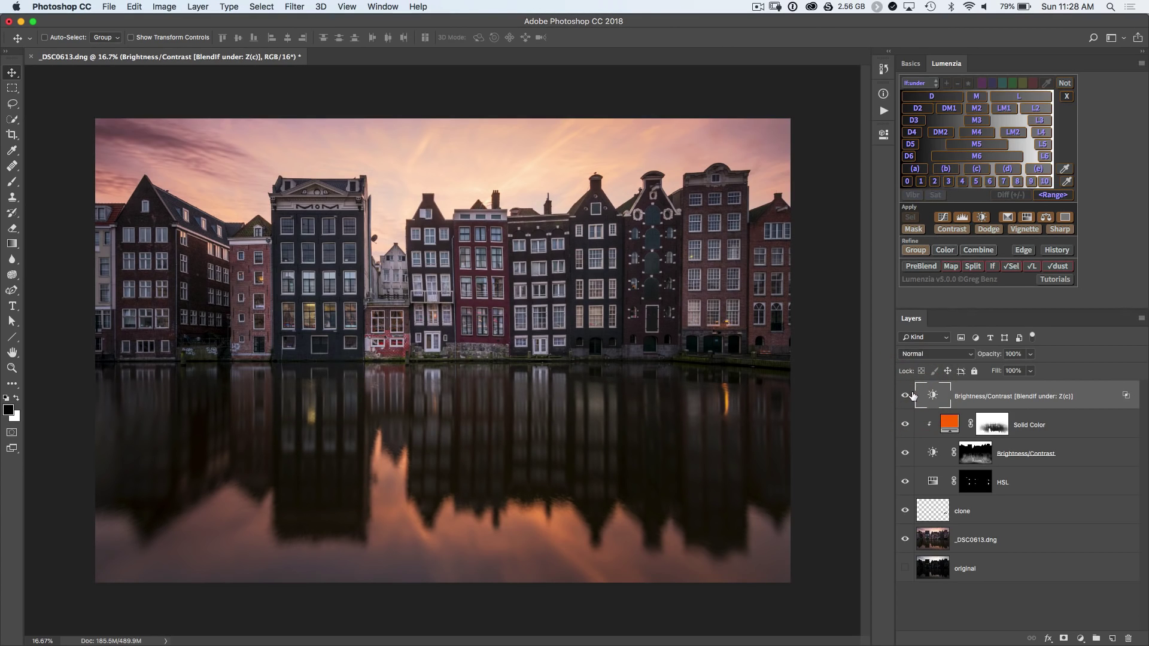
{"action": "left_click", "coordinate": [907, 397]}
{"action": "left_click", "coordinate": [907, 397]}
Add a black mask to the top Brightness/Contrast layer and load the lower Brightness/Contrast mask as an inverted selection with hidden edges.
{"action": "left_click", "coordinate": [913, 229]}
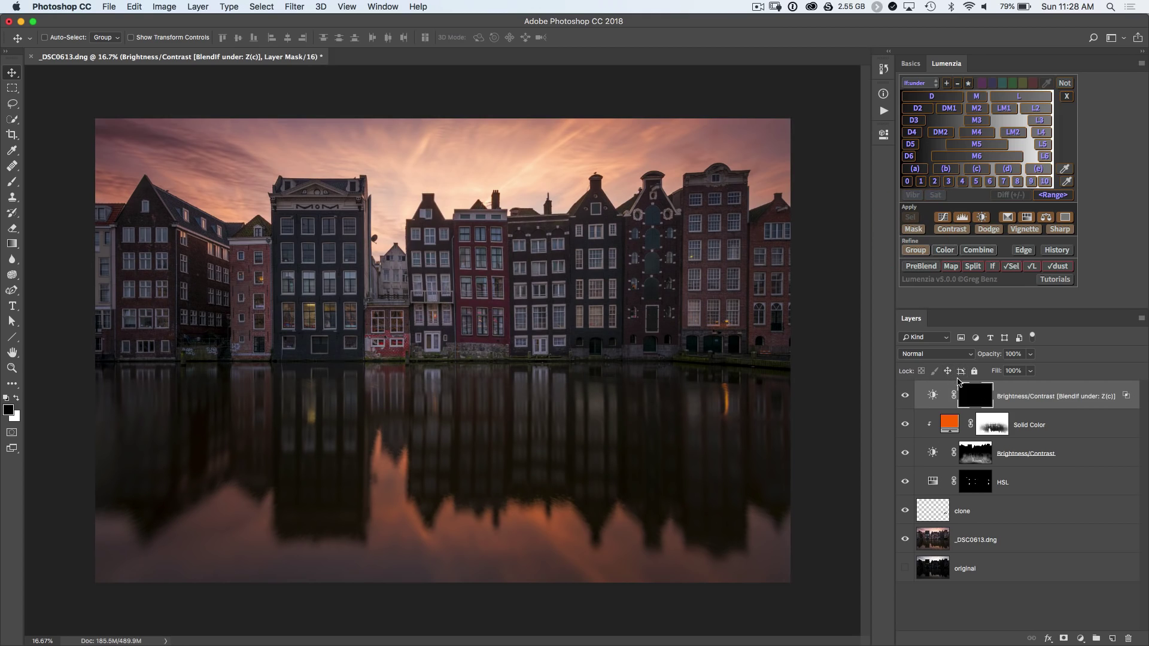
{"action": "left_click", "coordinate": [976, 453], "text": "super"}
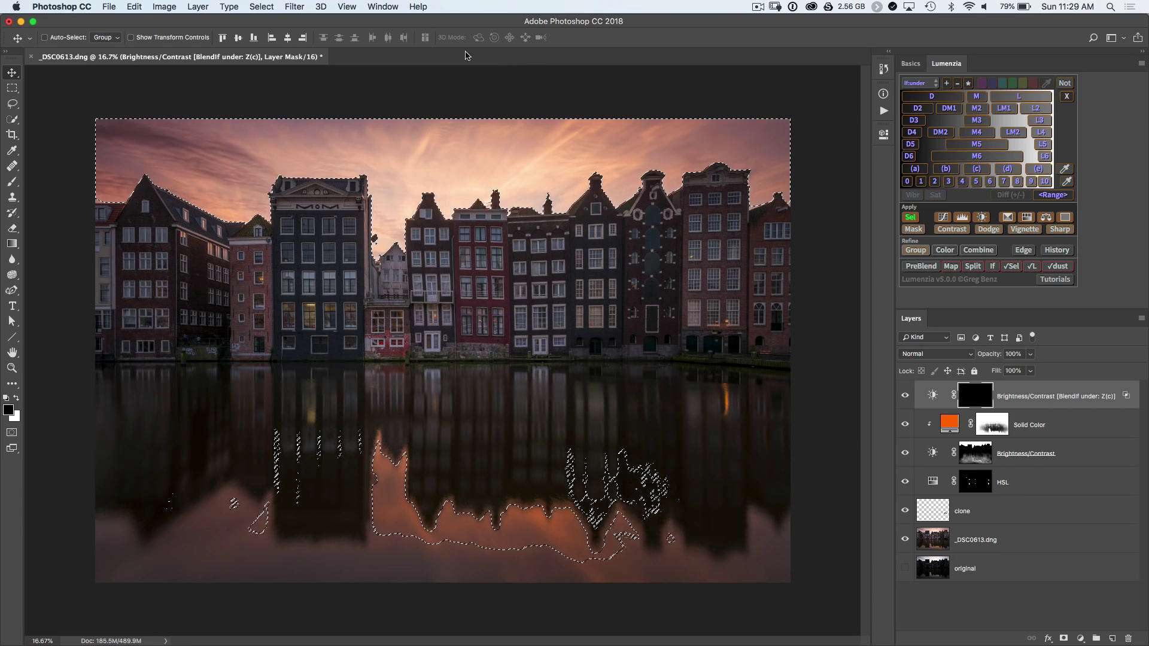
{"action": "left_click", "coordinate": [261, 8]}
{"action": "left_click", "coordinate": [279, 52]}
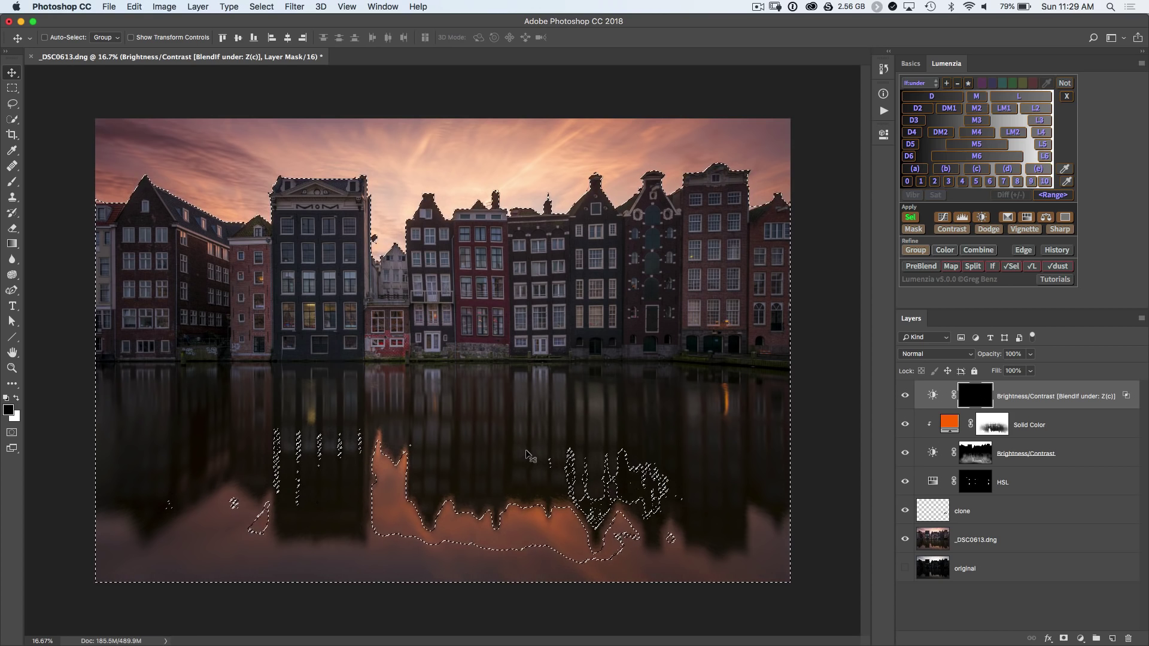
{"action": "key", "text": "super+d"}
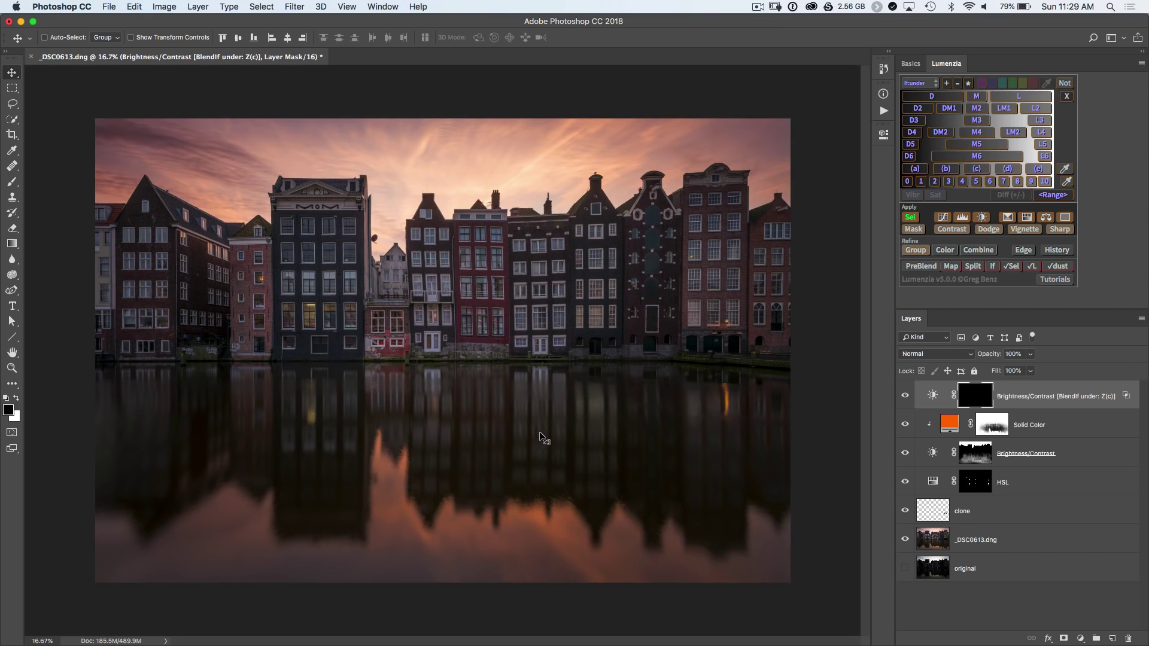
Paint white with a 1700 to 1500 px brush at 14% flow on the mask over the buildings and the upper reflections.
{"action": "key", "text": "b"}
{"action": "key", "text": "x"}
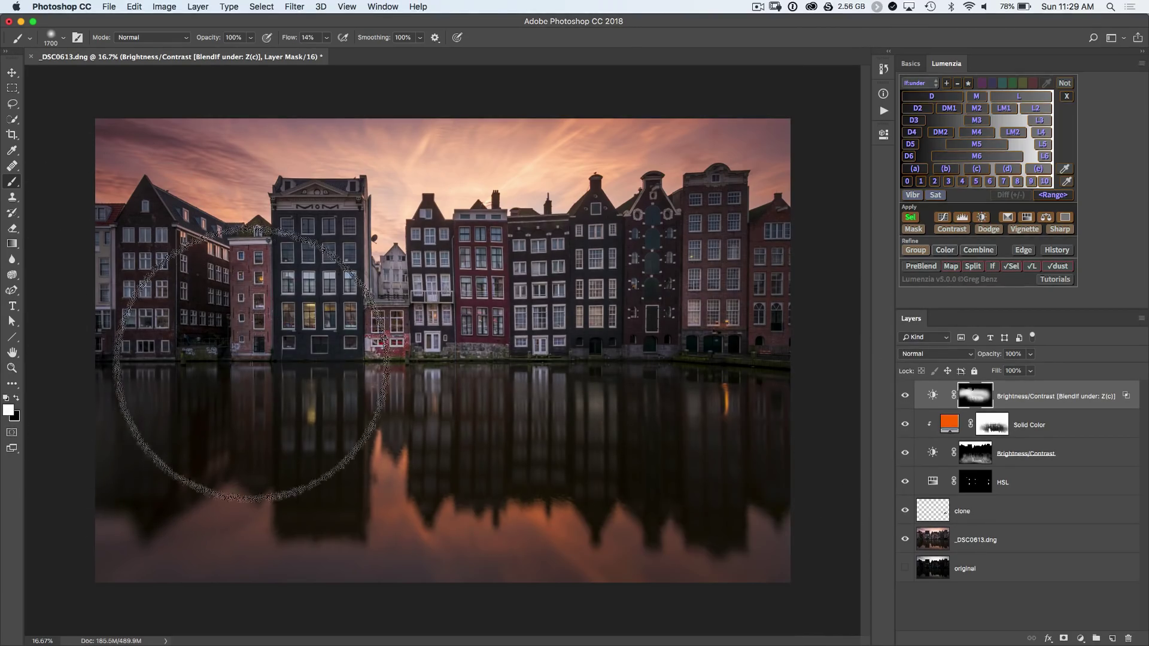
{"action": "key", "text": "bracketleft"}
{"action": "key", "text": "bracketleft"}
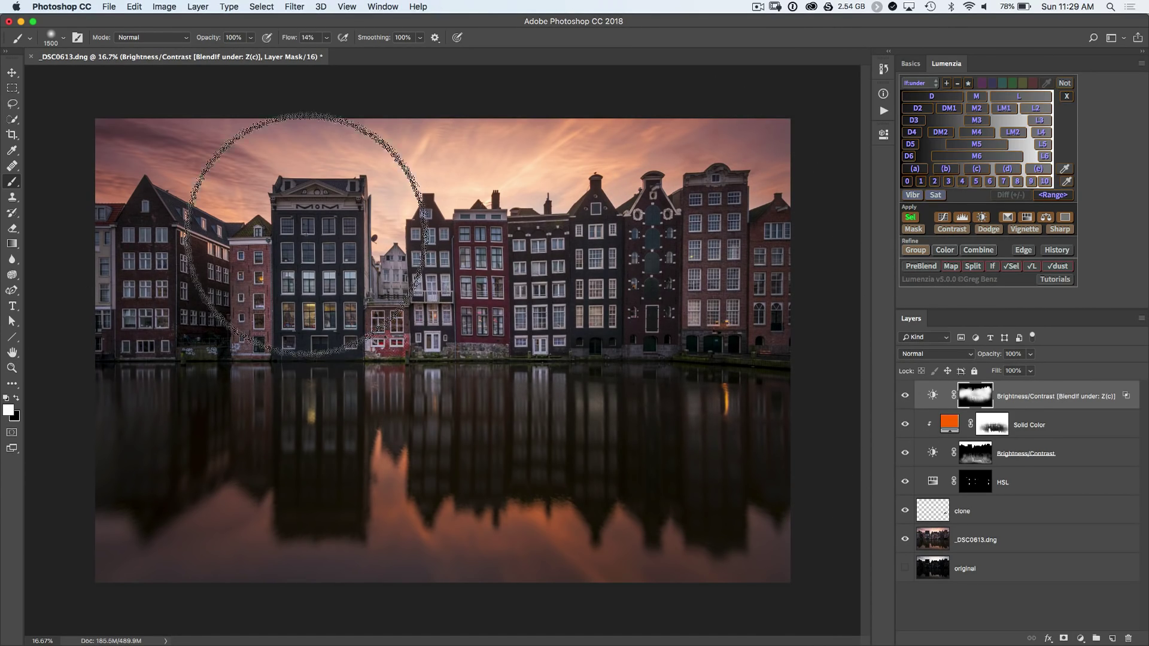
Compare the photo with the masked Brightness/Contrast layer hidden and shown.
{"action": "left_click", "coordinate": [905, 396]}
{"action": "left_click", "coordinate": [905, 396]}
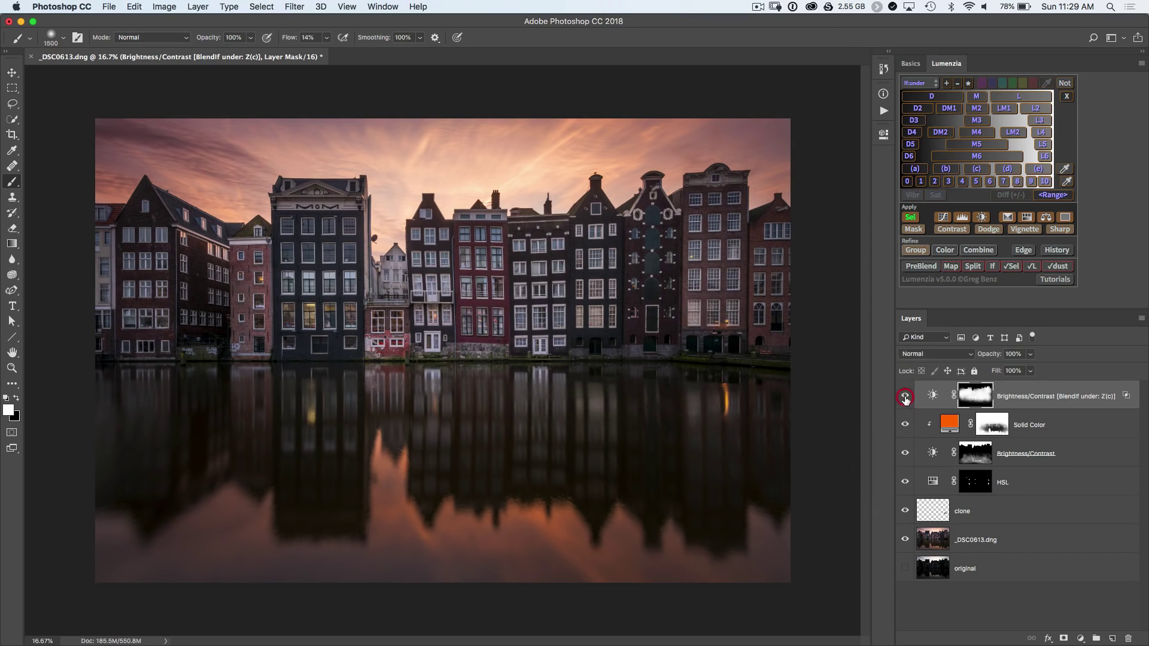
{"action": "left_click", "coordinate": [905, 396]}
{"action": "left_click", "coordinate": [906, 397]}
{"action": "left_click", "coordinate": [906, 398]}
{"action": "left_click", "coordinate": [906, 397]}
{"action": "left_click", "coordinate": [907, 397]}
{"action": "left_click", "coordinate": [907, 398]}
Preview the D and D3 luminosity masks and load D3 as a selection.
{"action": "left_click", "coordinate": [925, 84]}
{"action": "left_click", "coordinate": [928, 95]}
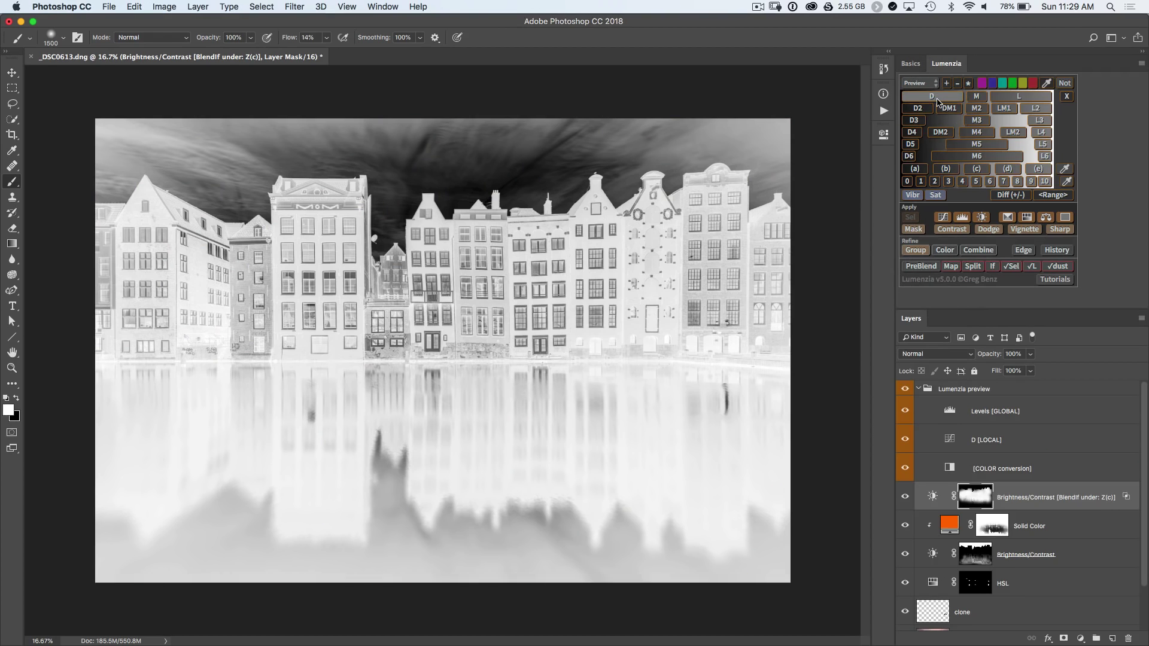
{"action": "left_click", "coordinate": [916, 122]}
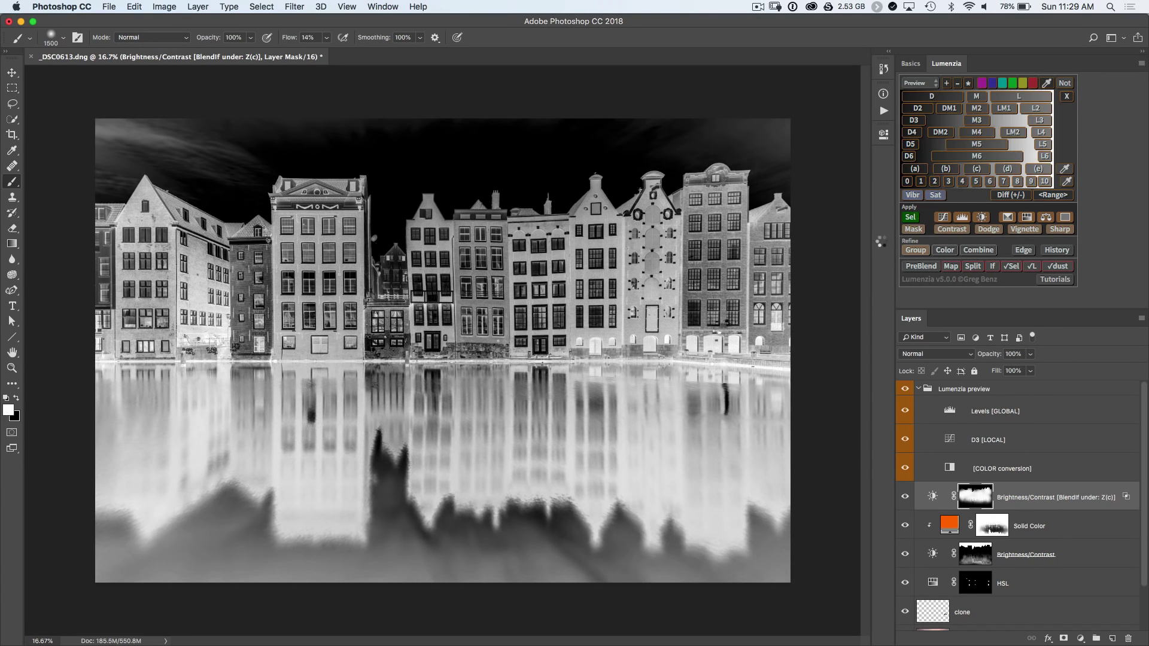
{"action": "left_click", "coordinate": [910, 218]}
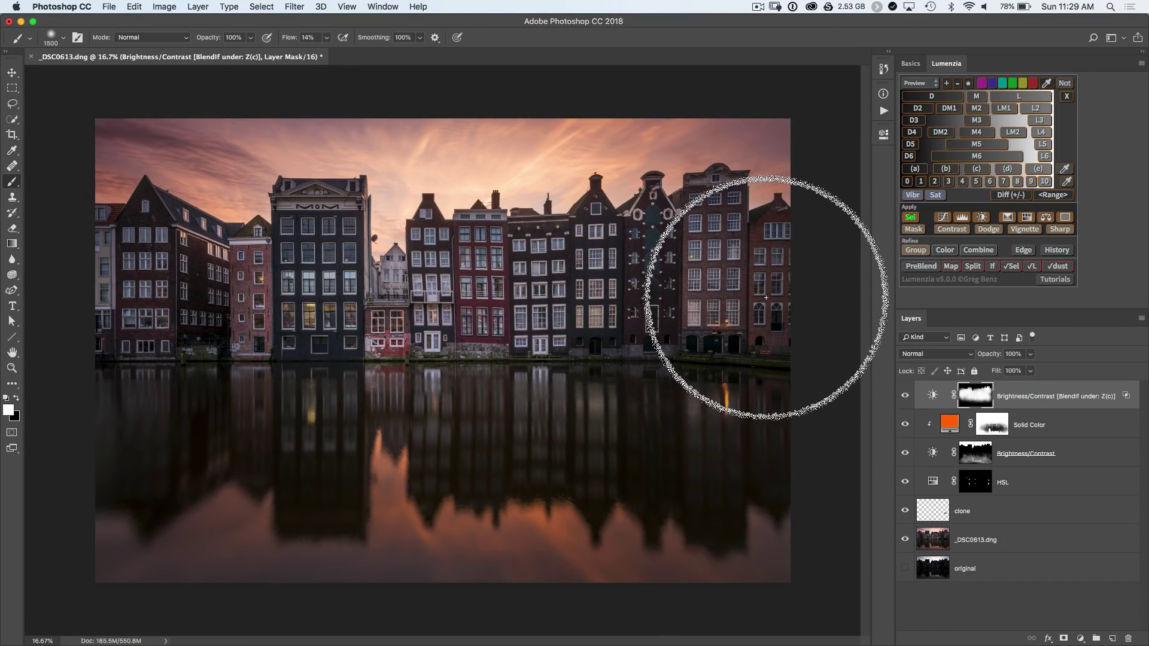
Paint black with a 500 px brush on the mask over the tall red-brick building near the photo's right edge.
{"action": "key", "text": "x"}
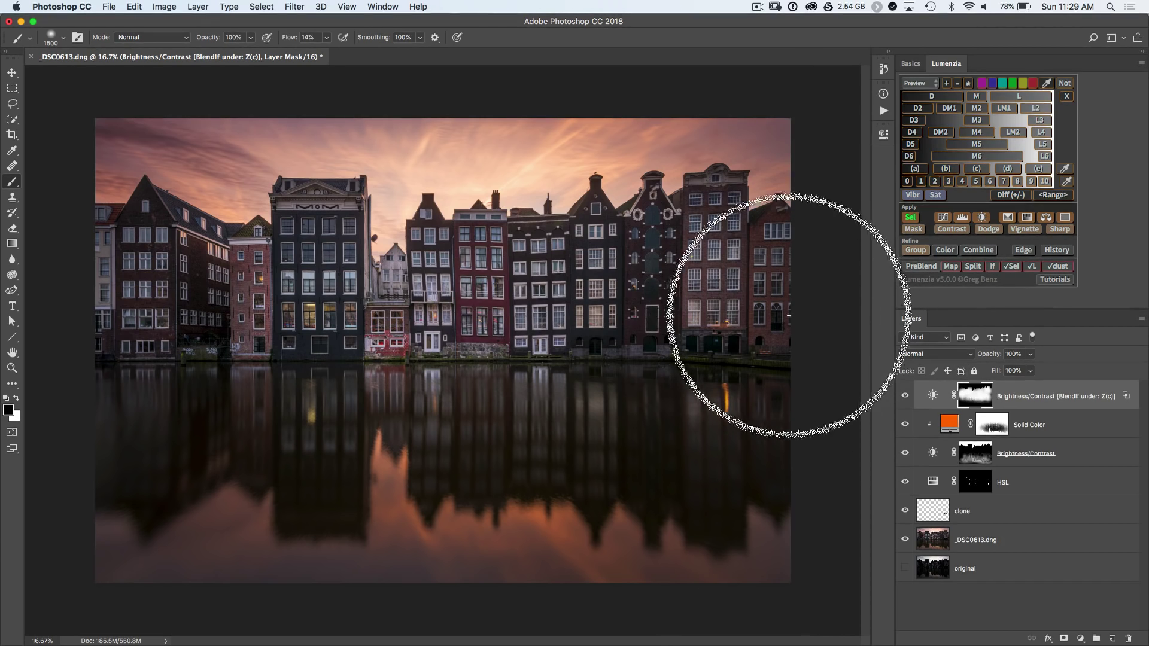
{"action": "key", "text": "bracketleft"}
{"action": "key", "text": "bracketleft"}
{"action": "key", "text": "bracketleft"}
{"action": "key", "text": "bracketleft"}
{"action": "key", "text": "bracketleft"}
{"action": "key", "text": "bracketleft"}
{"action": "key", "text": "bracketleft"}
{"action": "key", "text": "bracketleft"}
{"action": "key", "text": "bracketleft"}
{"action": "key", "text": "bracketleft"}
{"action": "key", "text": "bracketleft"}
{"action": "key", "text": "bracketleft"}
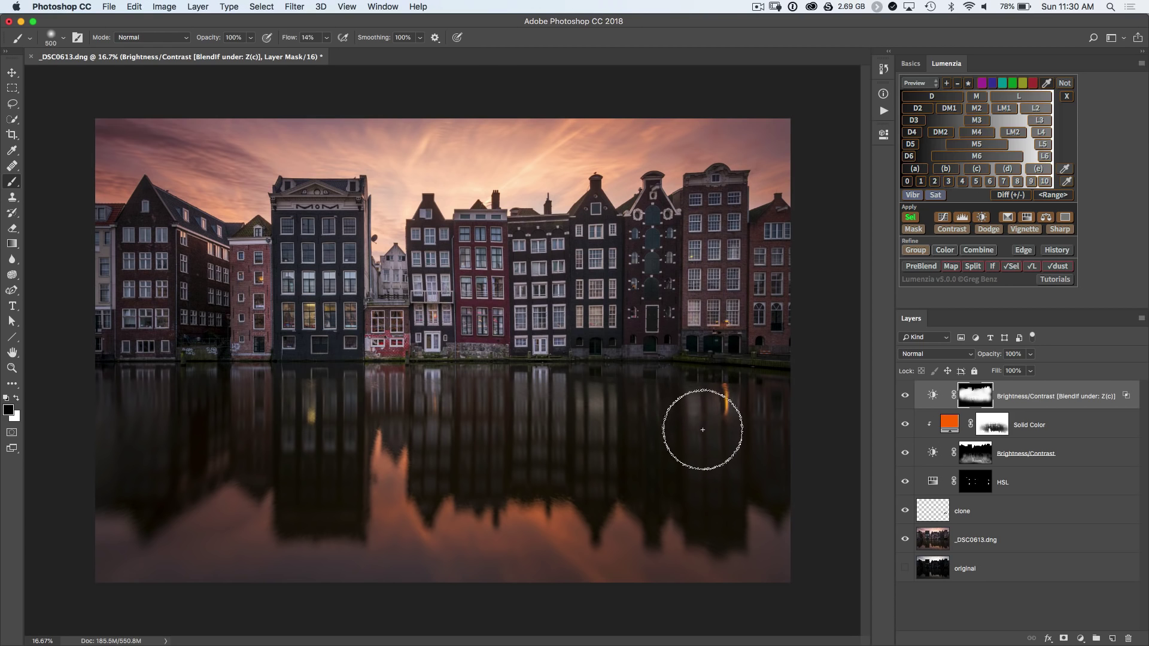
Inspect the top Brightness/Contrast mask on its own, and compare the photo with that layer hidden and shown.
{"action": "left_click", "coordinate": [985, 398], "text": "alt"}
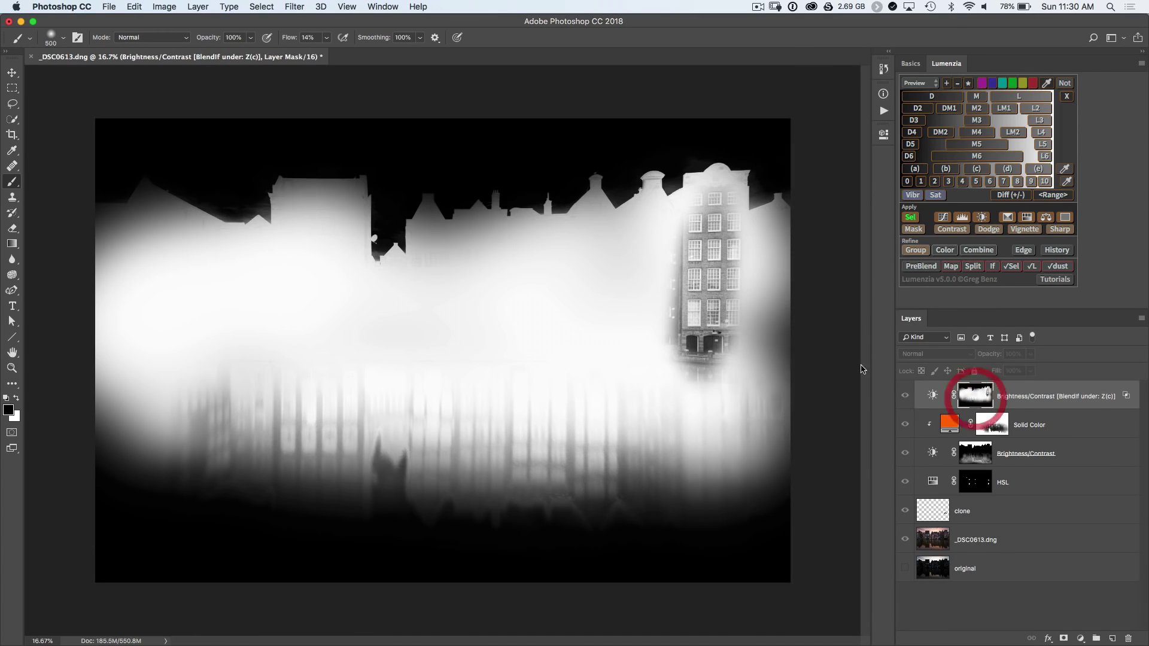
{"action": "left_click", "coordinate": [974, 392], "text": "alt"}
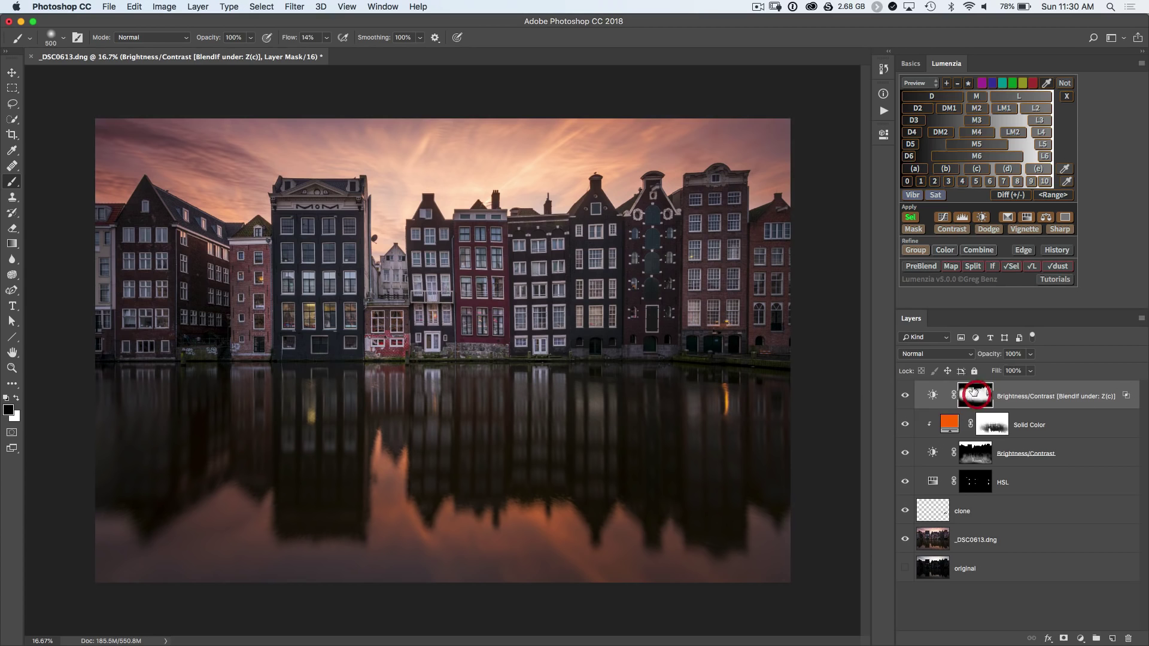
{"action": "left_click", "coordinate": [904, 397]}
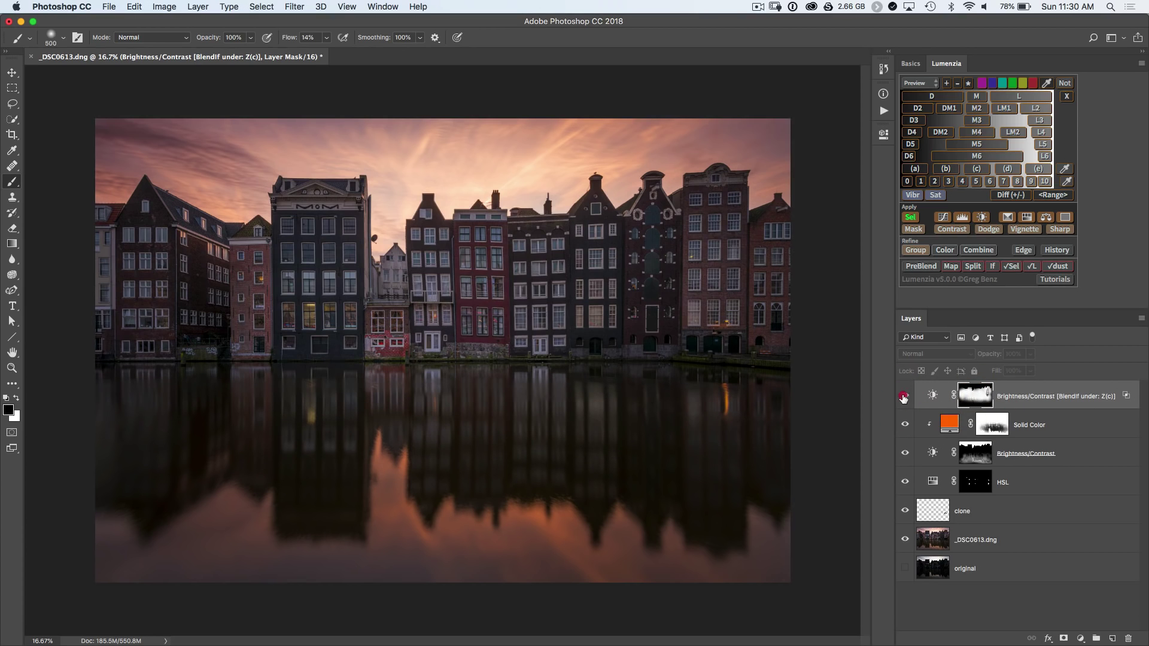
{"action": "left_click", "coordinate": [904, 398]}
{"action": "left_click", "coordinate": [905, 399]}
{"action": "left_click", "coordinate": [905, 400]}
{"action": "left_click", "coordinate": [905, 398]}
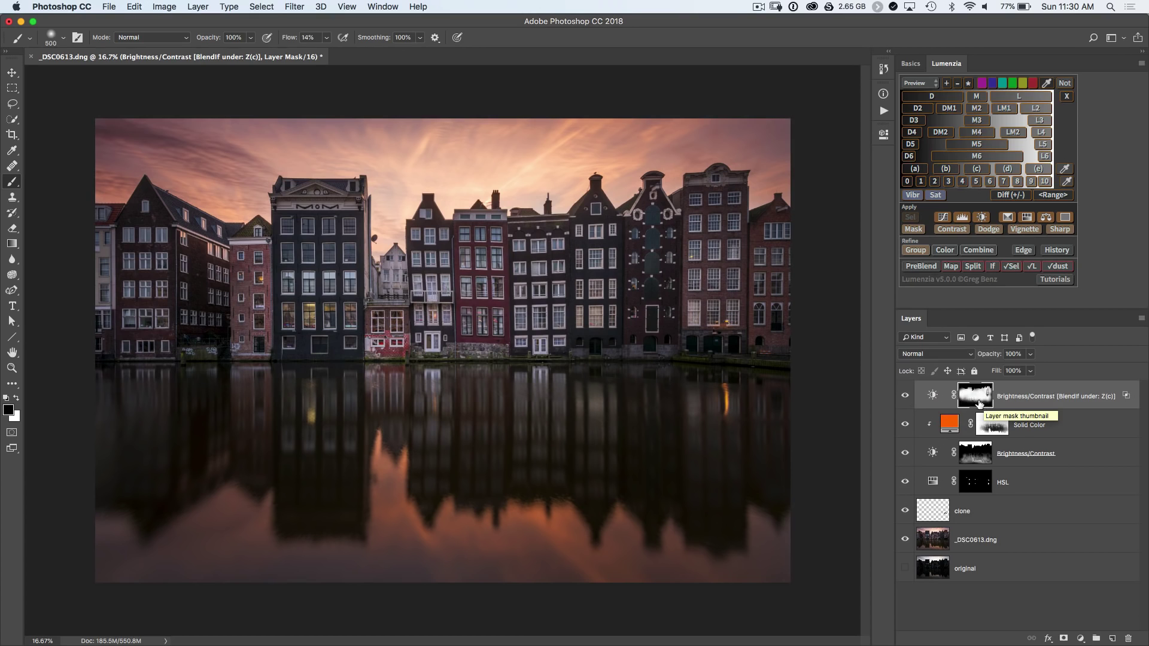
Add a vignette around a large rectangular selection slightly inside the photo's edges, and compare the result with the original layer alone.
{"action": "key", "text": "m"}
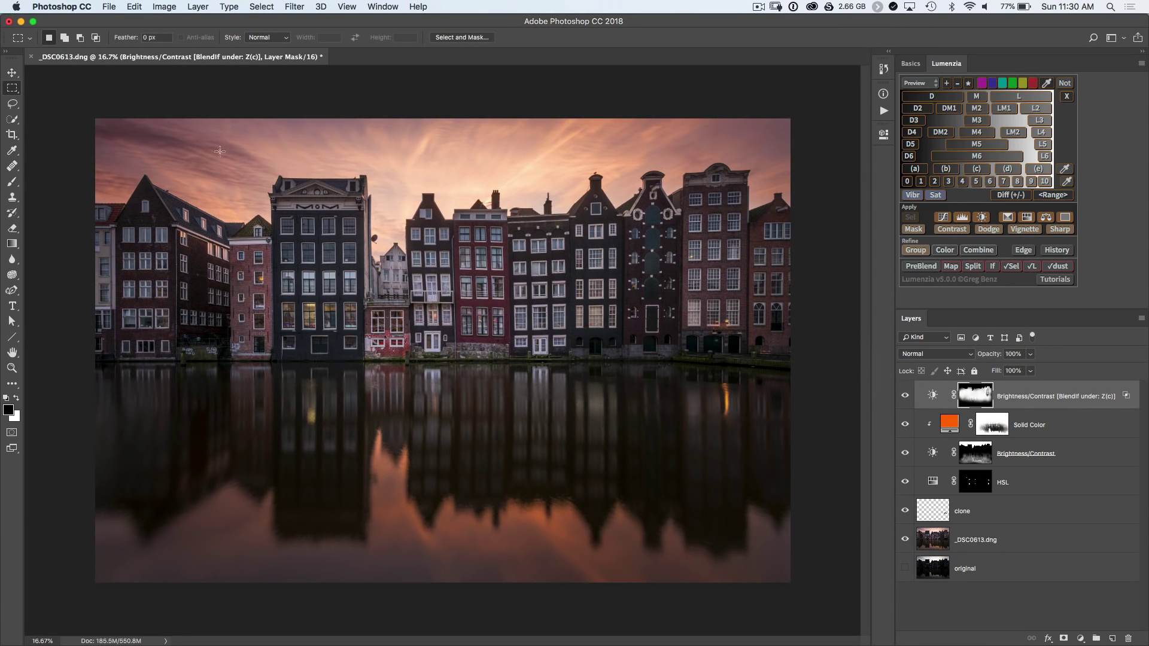
{"action": "left_click_drag", "start_coordinate": [139, 154], "coordinate": [759, 547]}
{"action": "left_click", "coordinate": [1024, 230]}
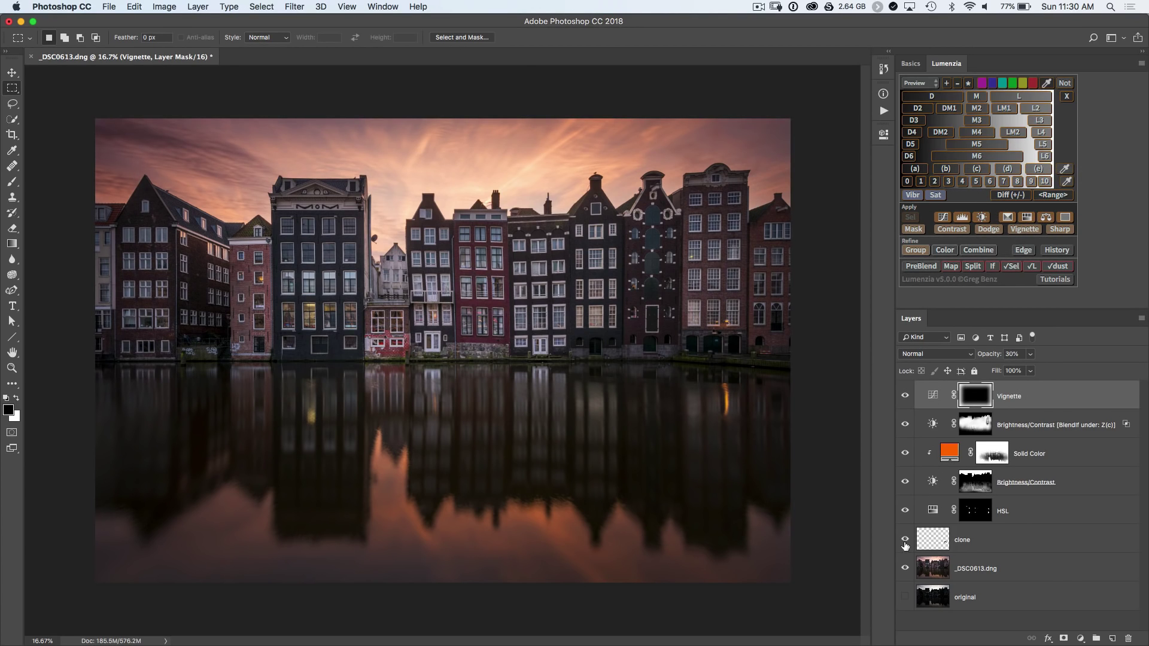
{"action": "left_click", "coordinate": [905, 596], "text": "alt"}
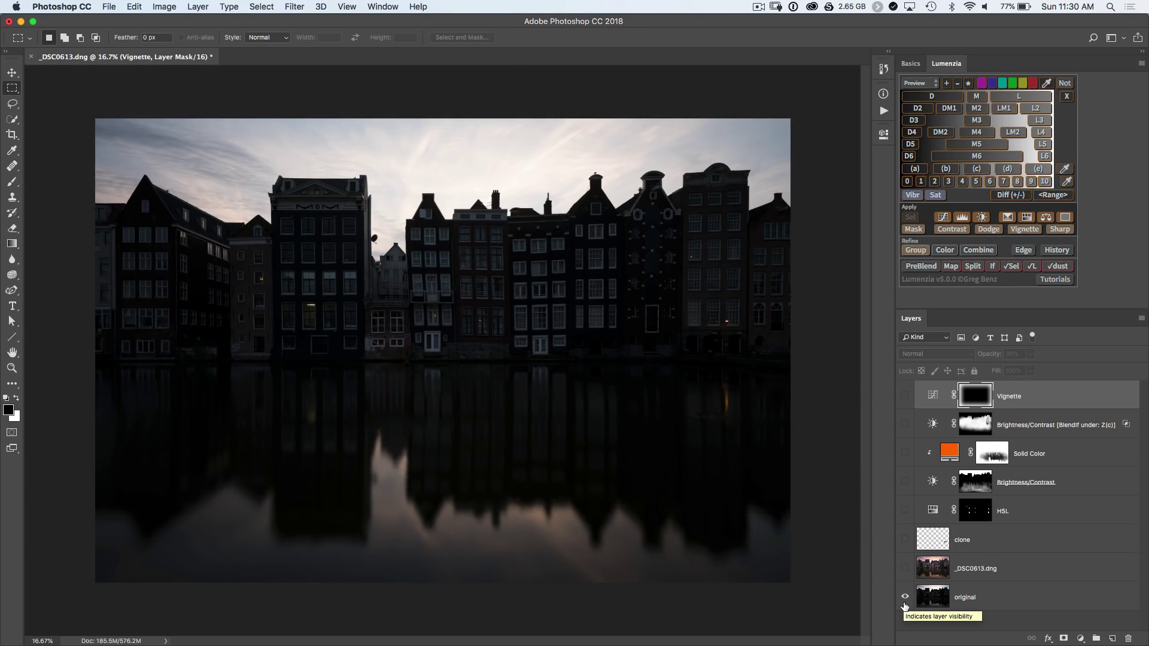
{"action": "left_click", "coordinate": [905, 597], "text": "alt"}
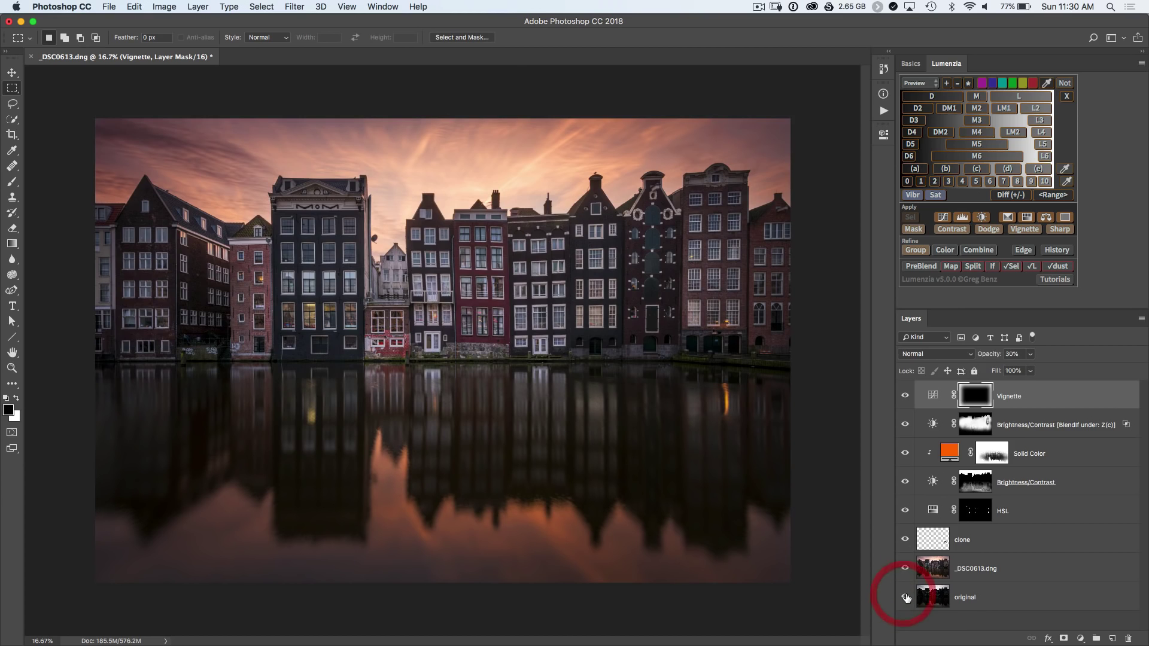